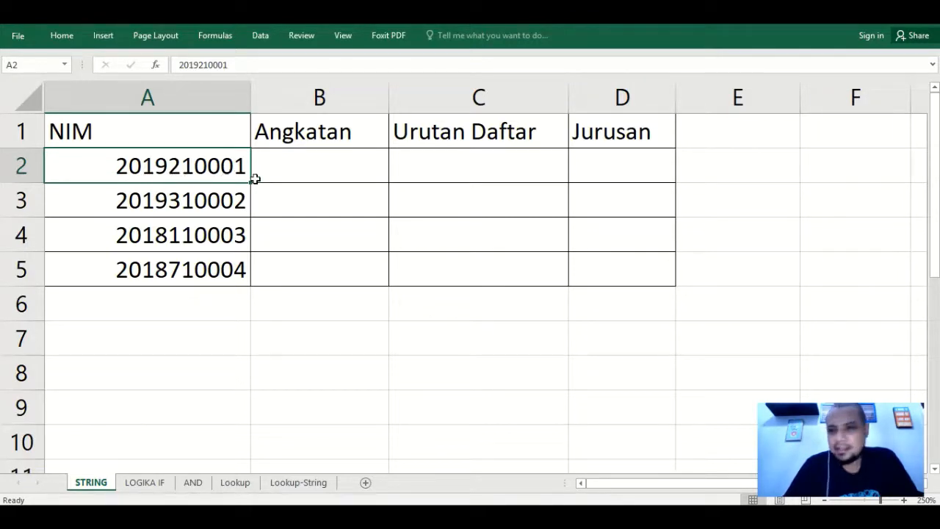
left_click(315, 132)
left_click(447, 134)
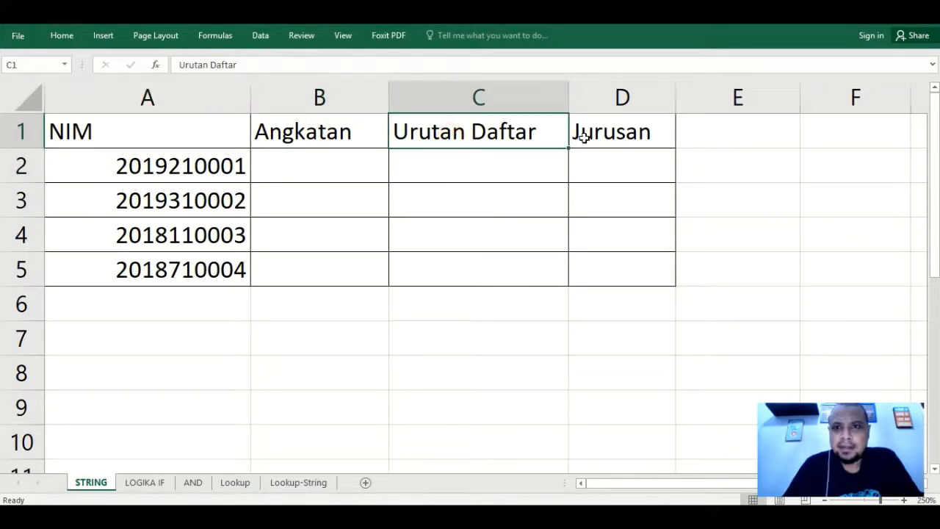
left_click(609, 134)
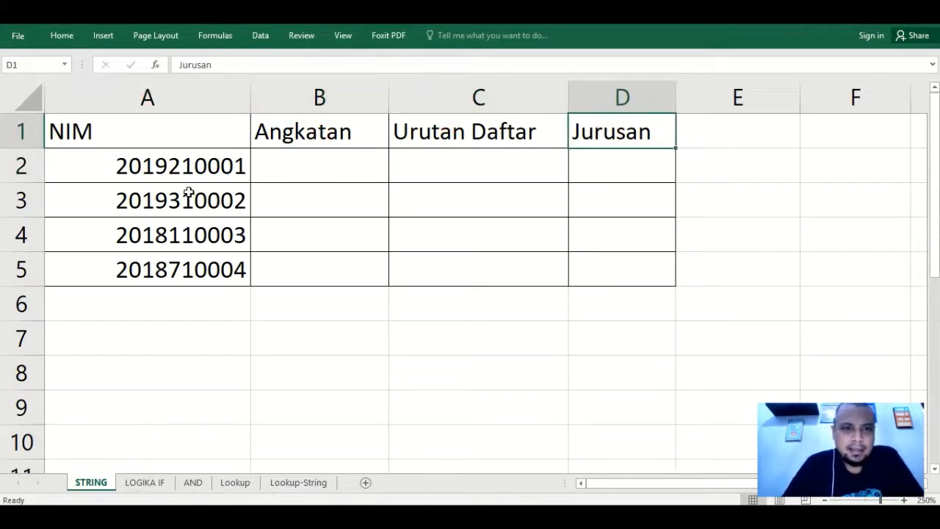
left_click(175, 169)
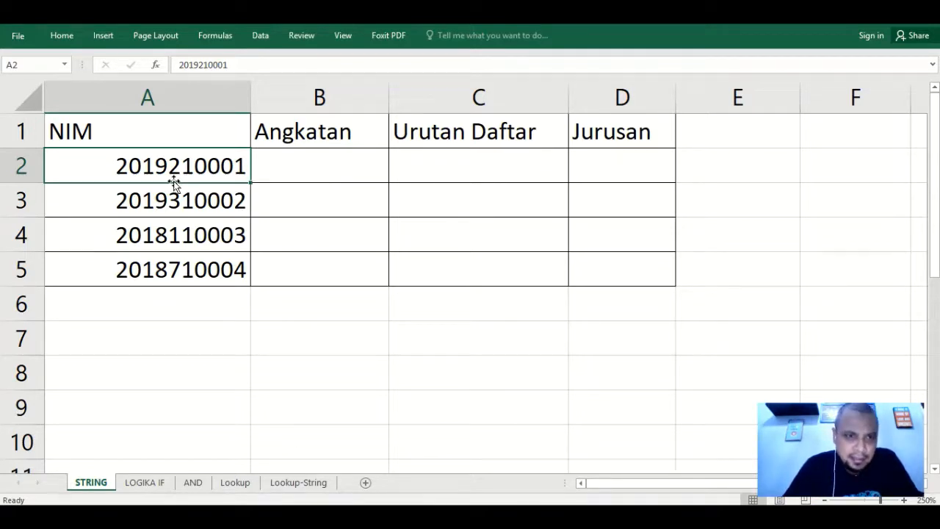
Step: Enter the formula =LEFT(A2,4) in B2 to extract the first four digits of the NIM as the Angkatan
left_click(338, 167)
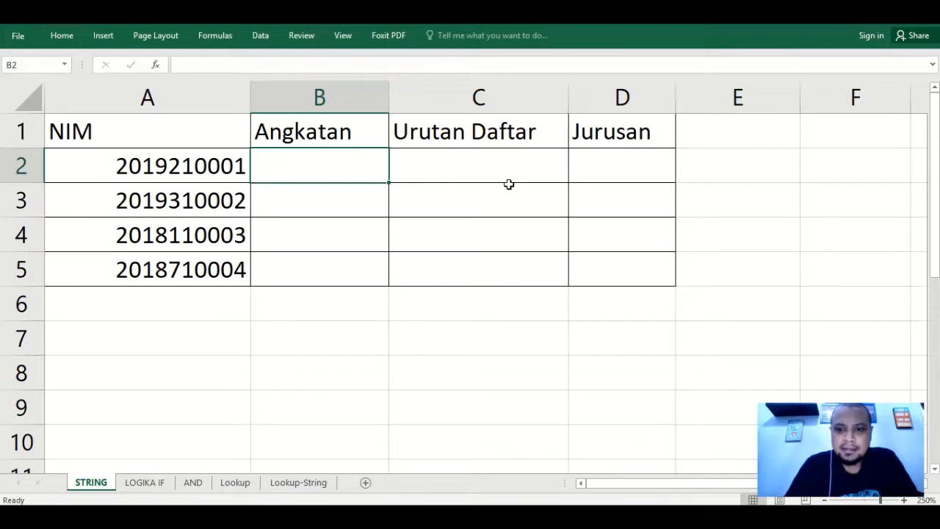
type("=le")
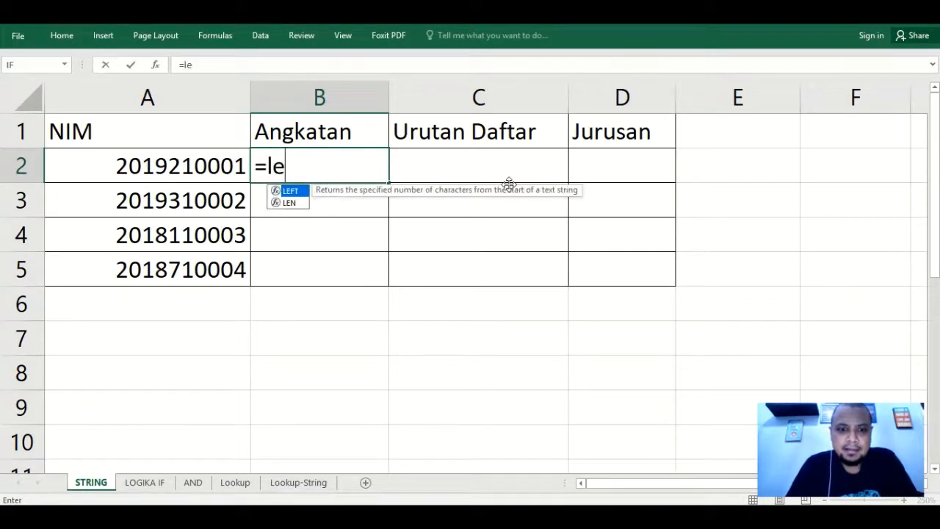
type("ft(")
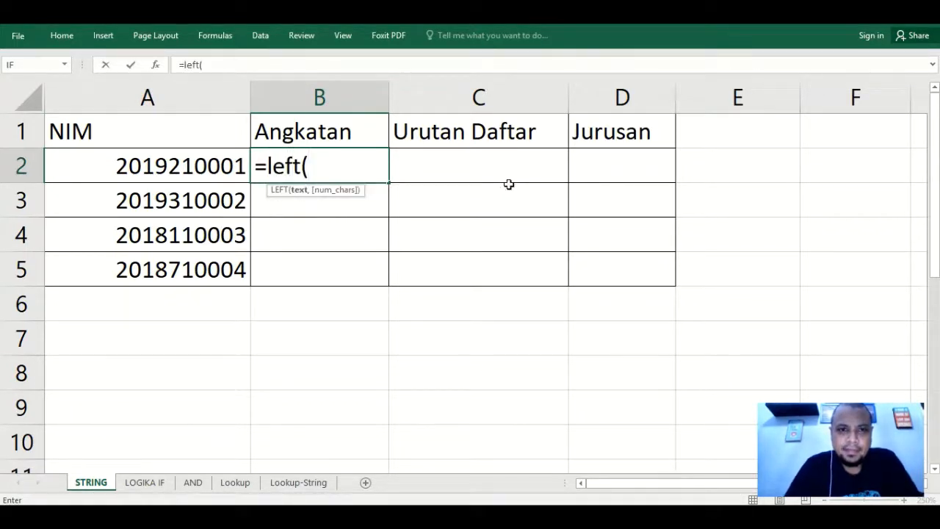
left_click(204, 168)
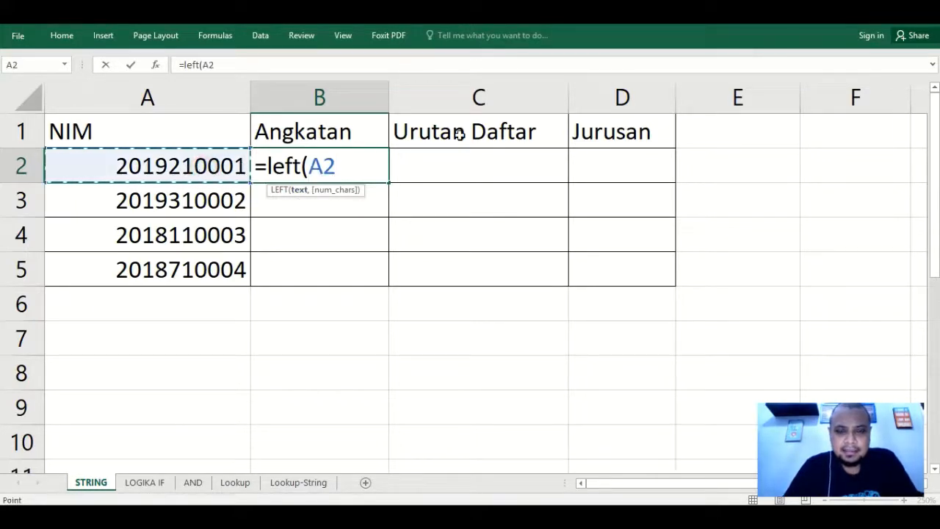
type(",")
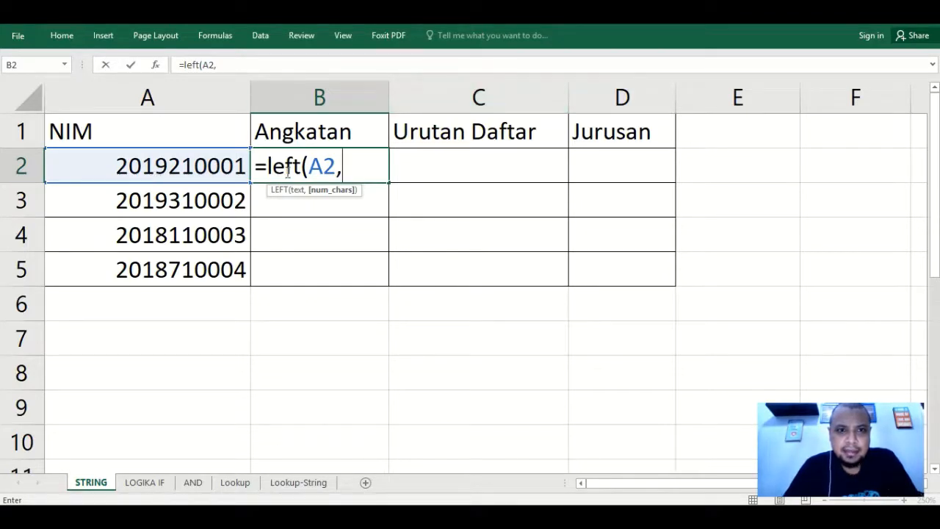
type("4)")
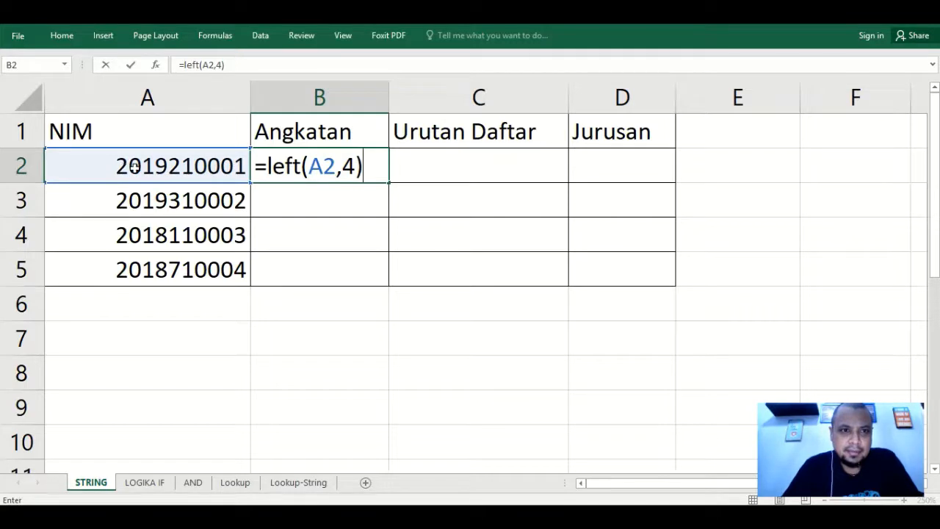
key("Return")
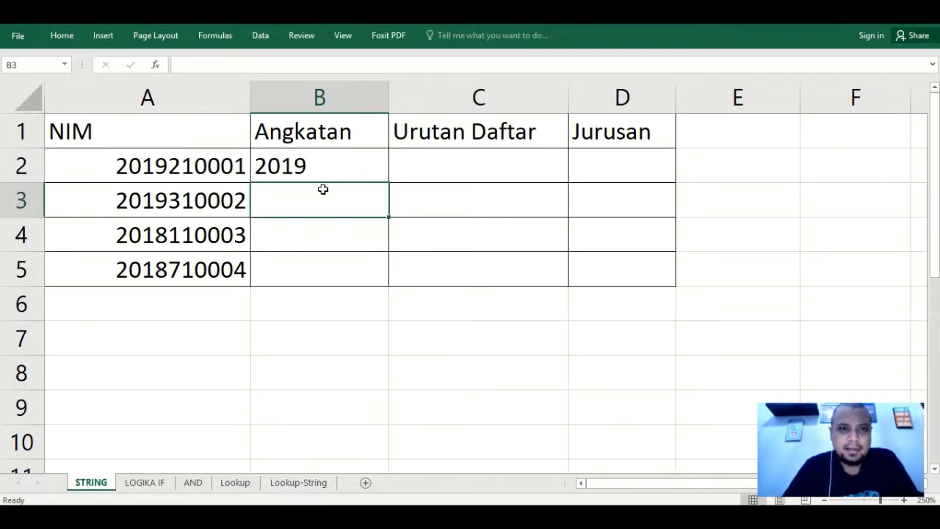
Step: Compare the NIM values in column A with the extracted Angkatan value in B2
left_click(193, 167)
left_click(280, 167)
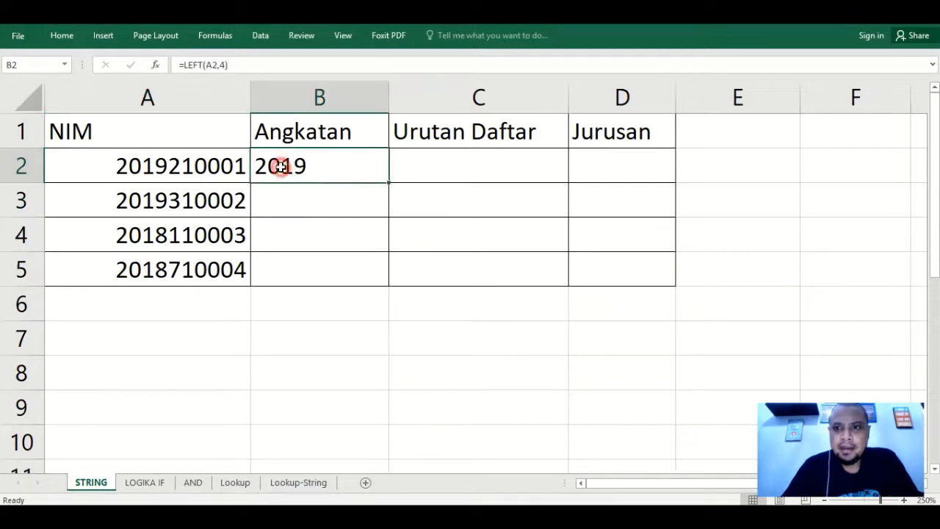
left_click(213, 167)
left_click_drag(209, 167, 205, 269)
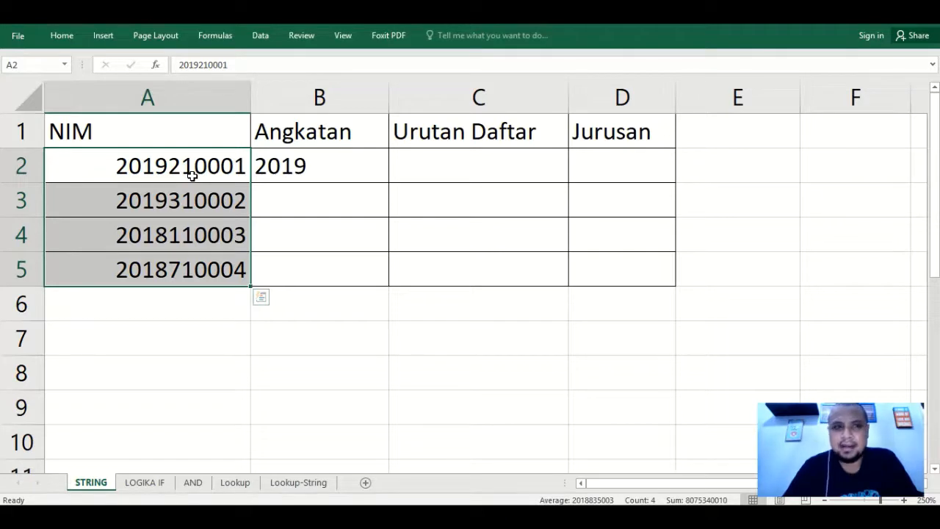
left_click(125, 132)
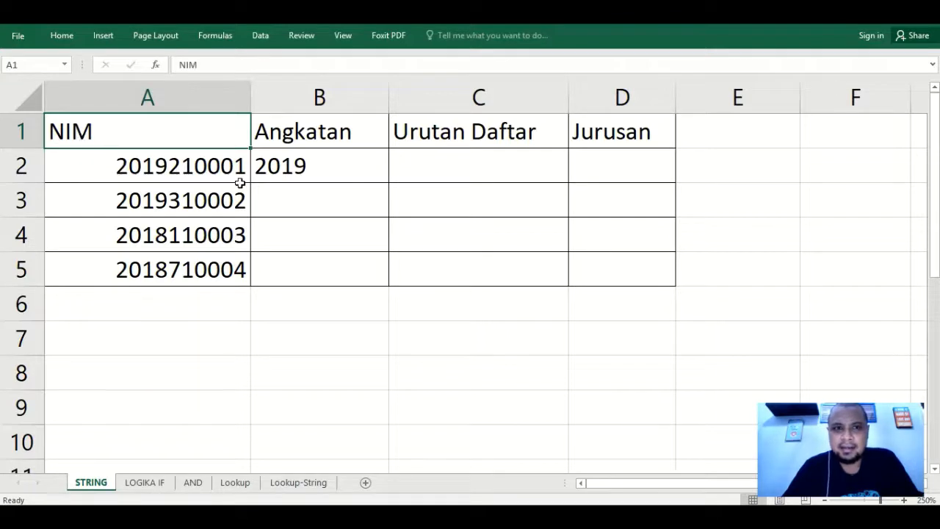
left_click(194, 166)
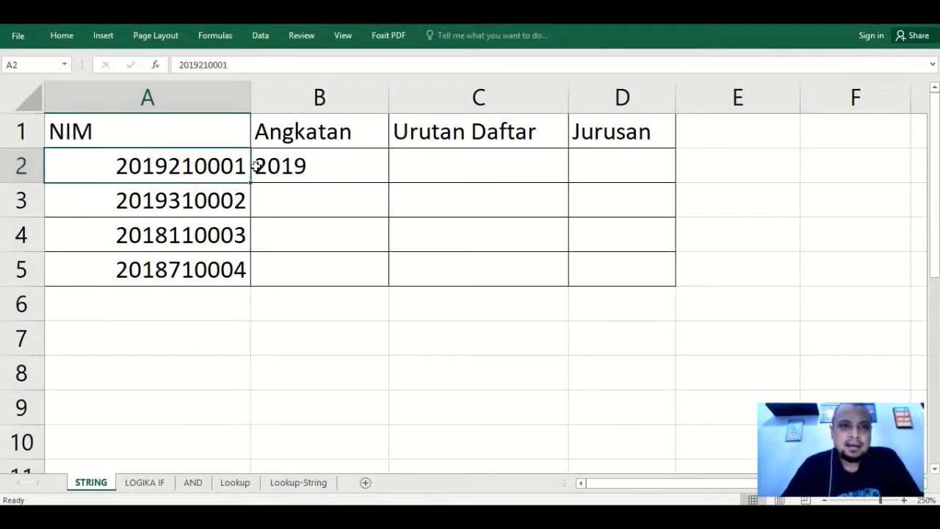
left_click(279, 166)
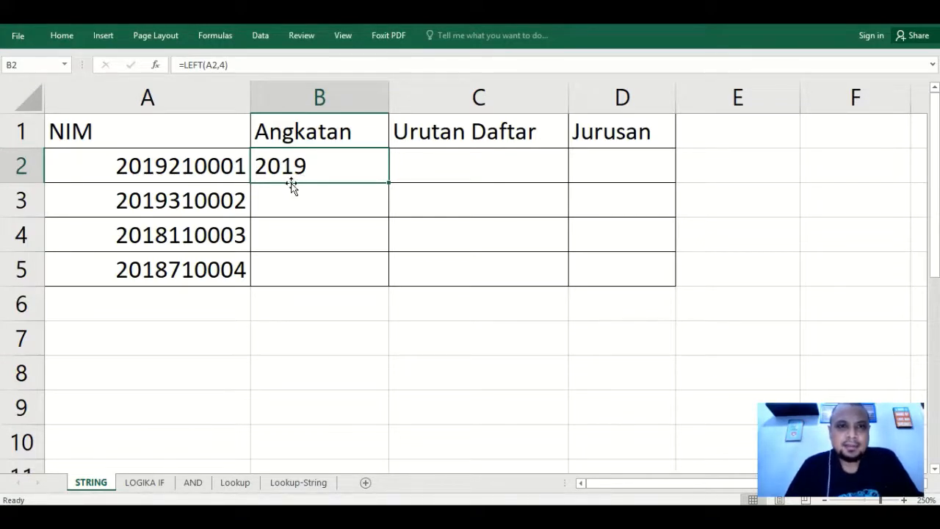
left_click(199, 170)
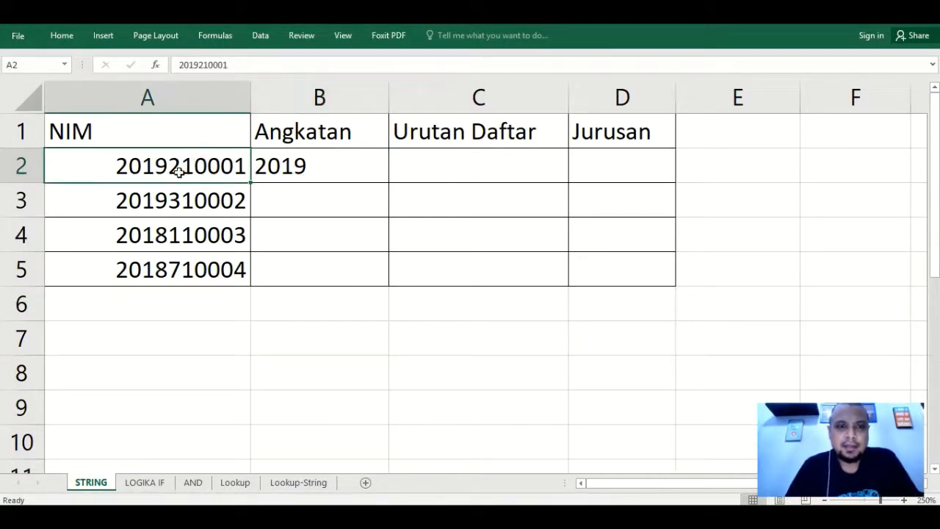
Step: Fill the Angkatan formula from B2 down through B5
left_click(292, 174)
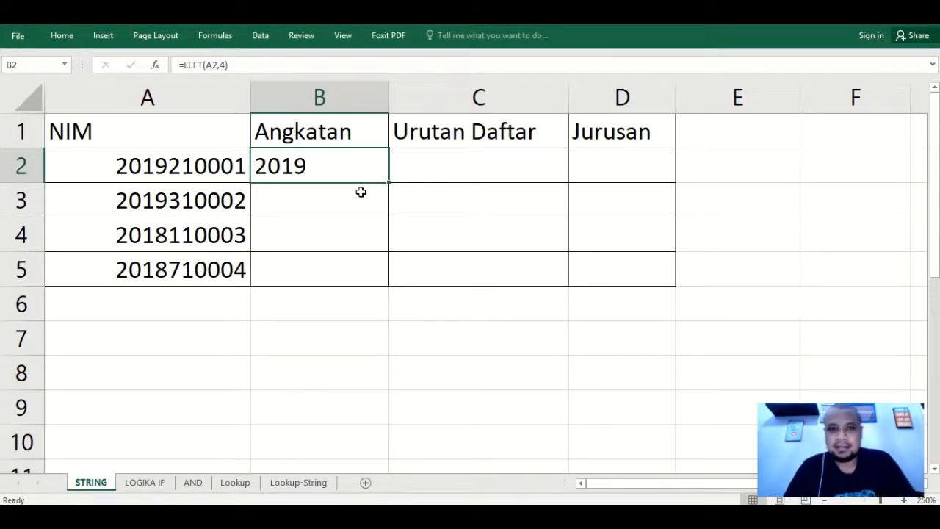
left_click_drag(387, 184, 384, 282)
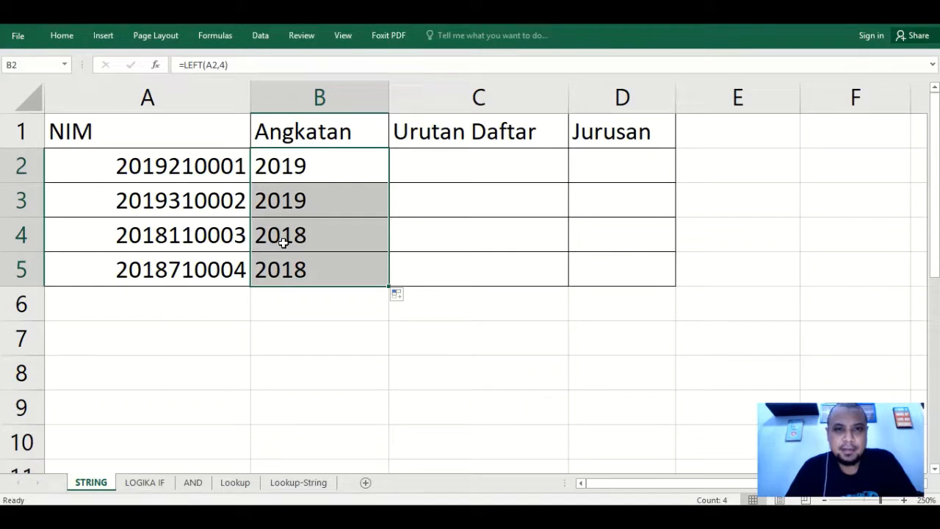
Step: Enter =RIGHT(A2,4) in C2 for the Urutan Daftar and fill it down through C5
left_click(442, 166)
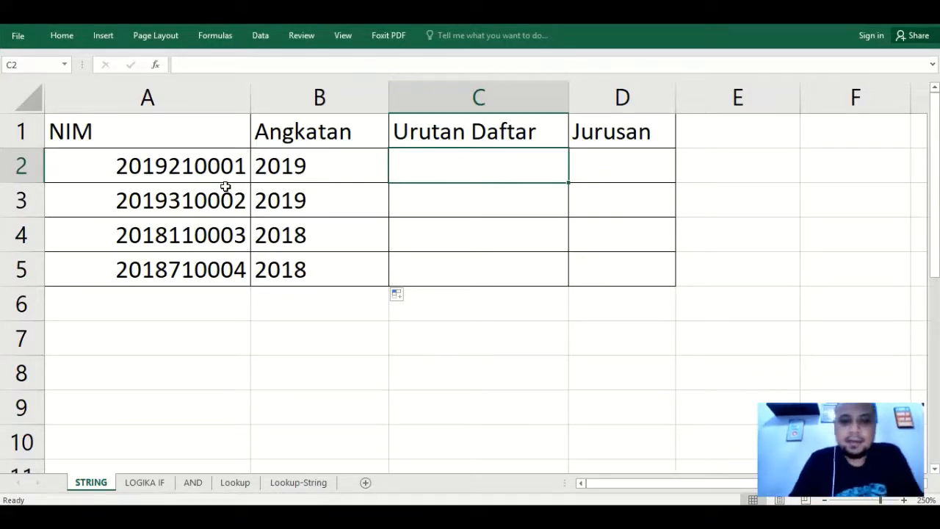
type("=ri")
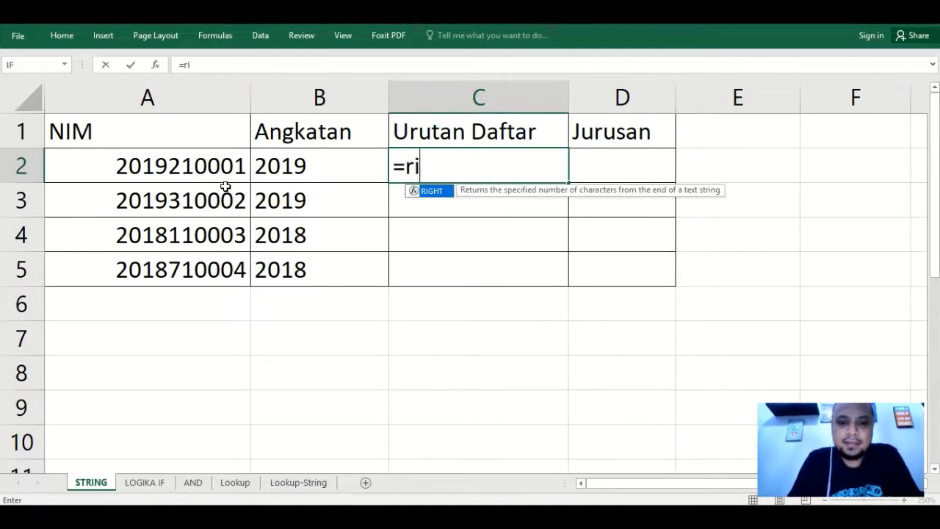
type("ght(")
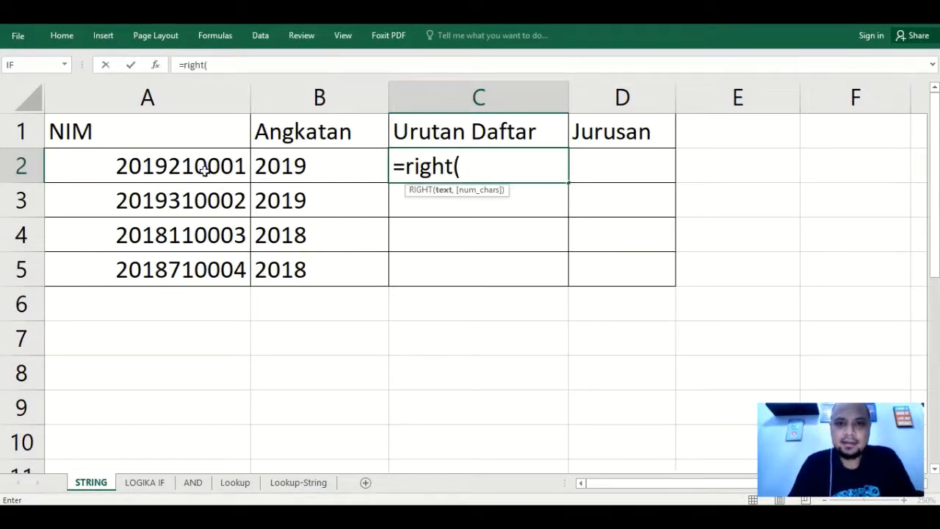
left_click(188, 164)
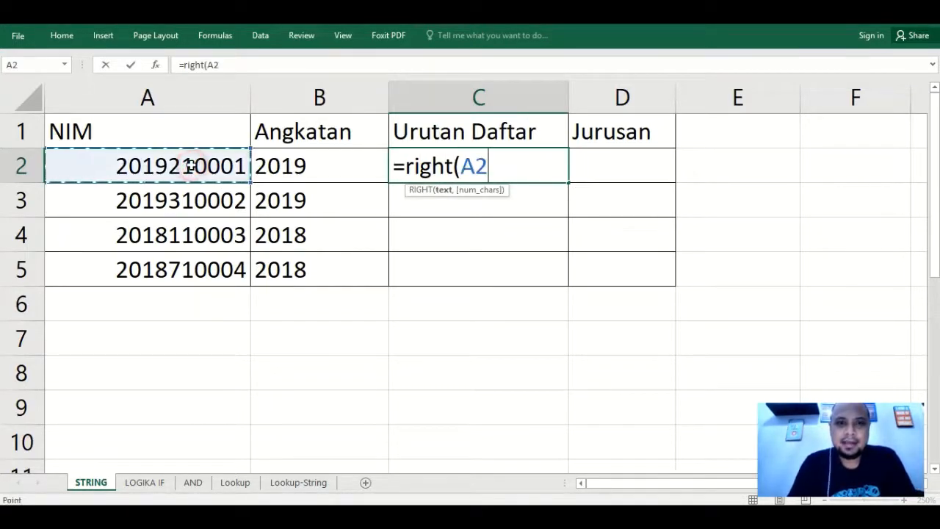
type(",")
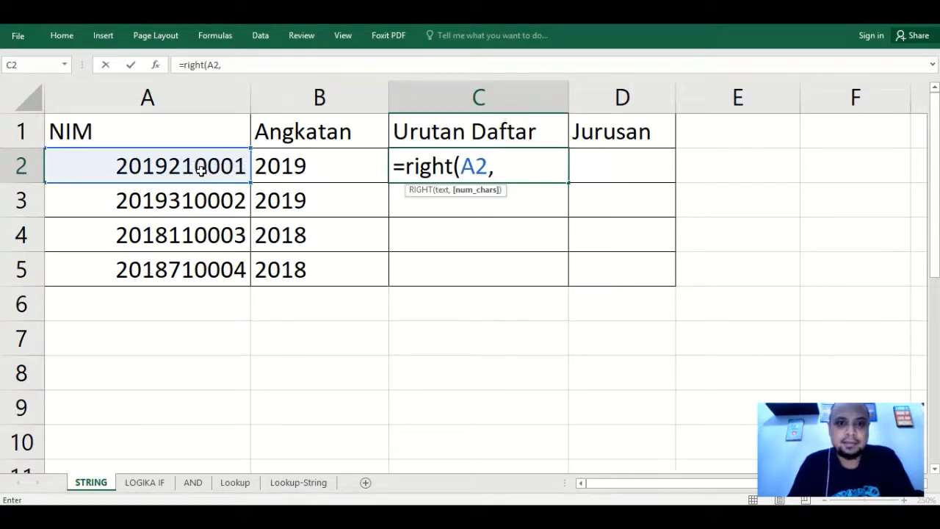
type("4)")
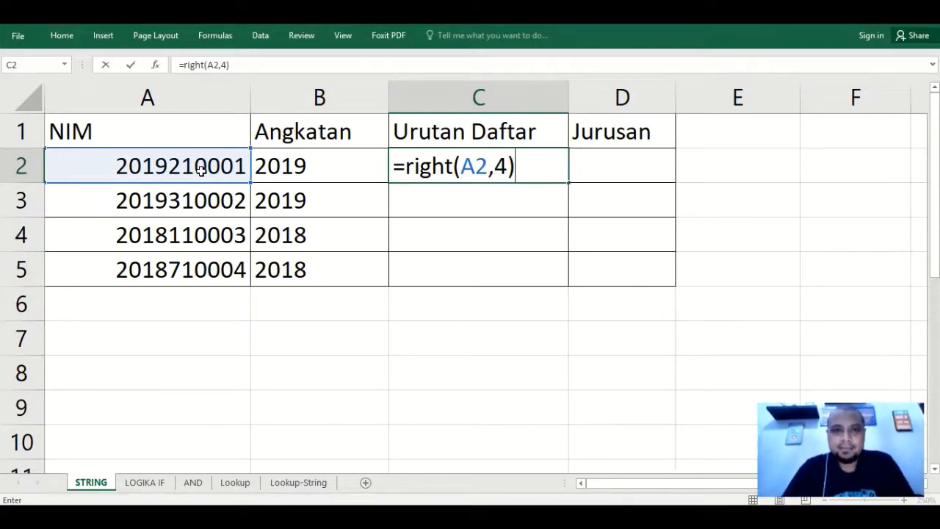
key("Return")
left_click(437, 166)
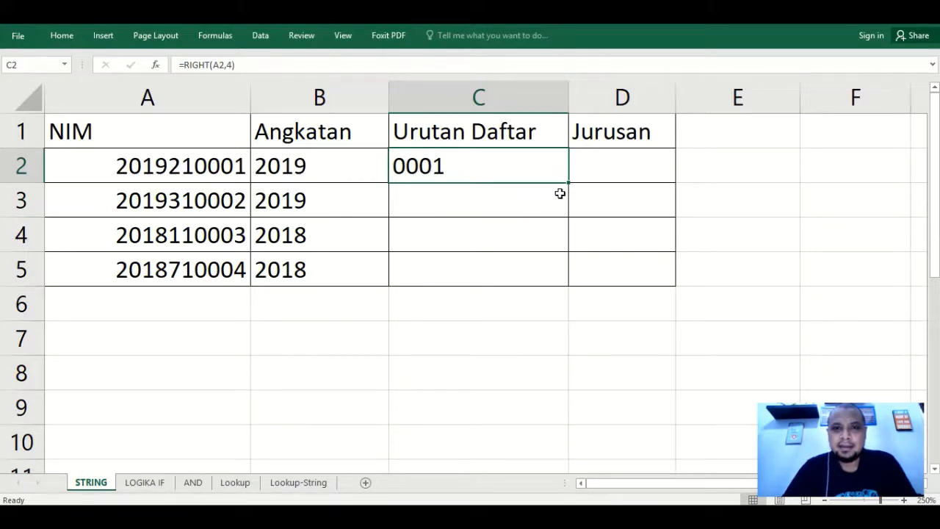
left_click_drag(568, 183, 563, 279)
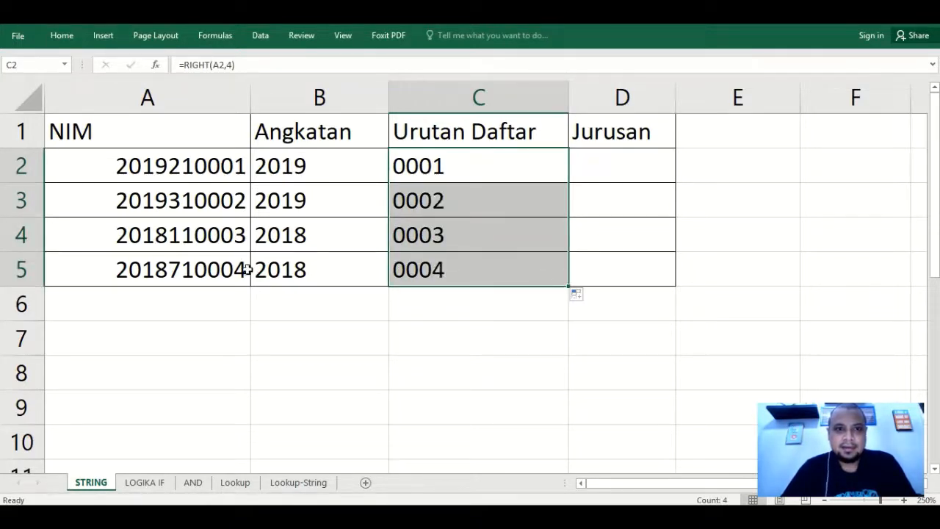
Step: Enter the formula =MID(A2,5,) in D2 under Jurusan, leaving the number of characters empty
left_click(599, 157)
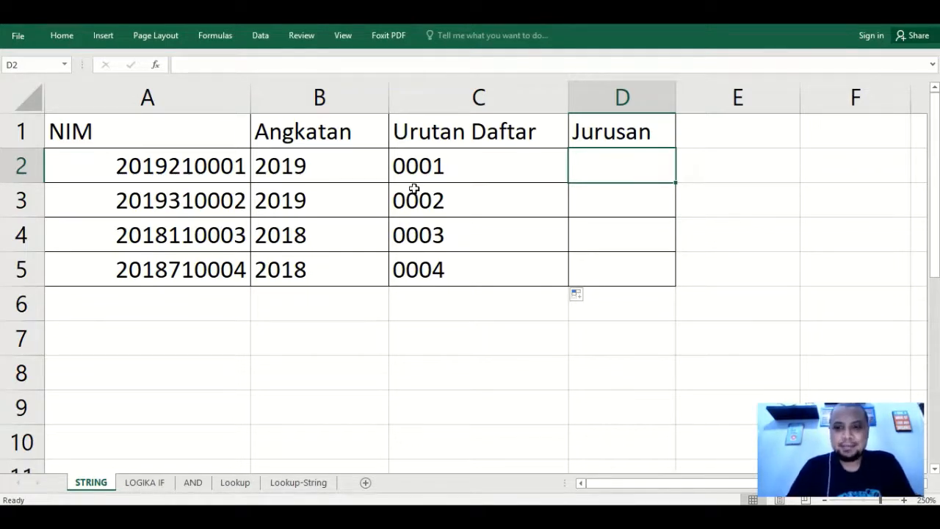
type("=")
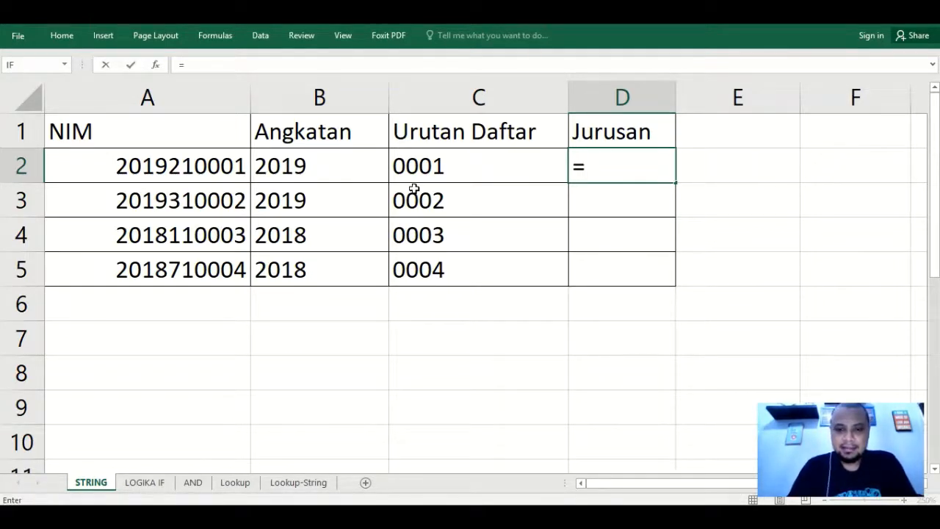
type("mid(")
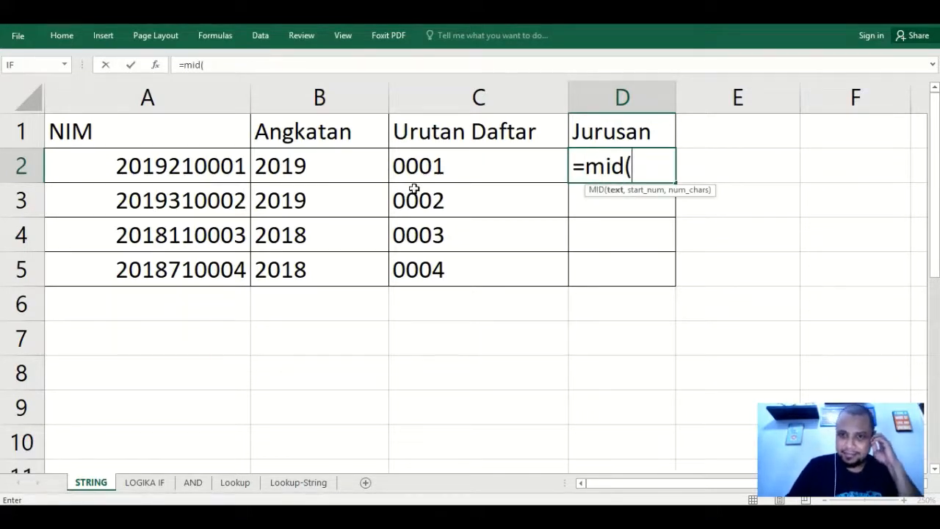
left_click(224, 167)
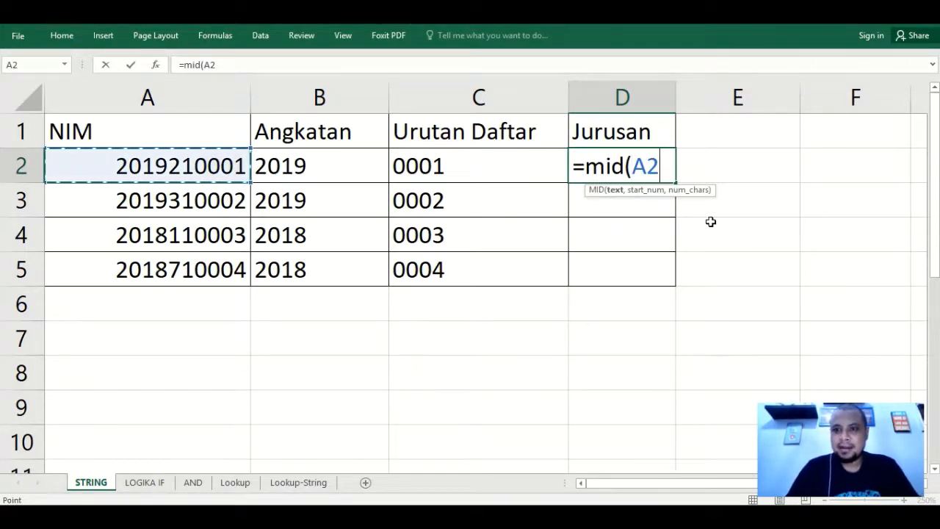
type(",")
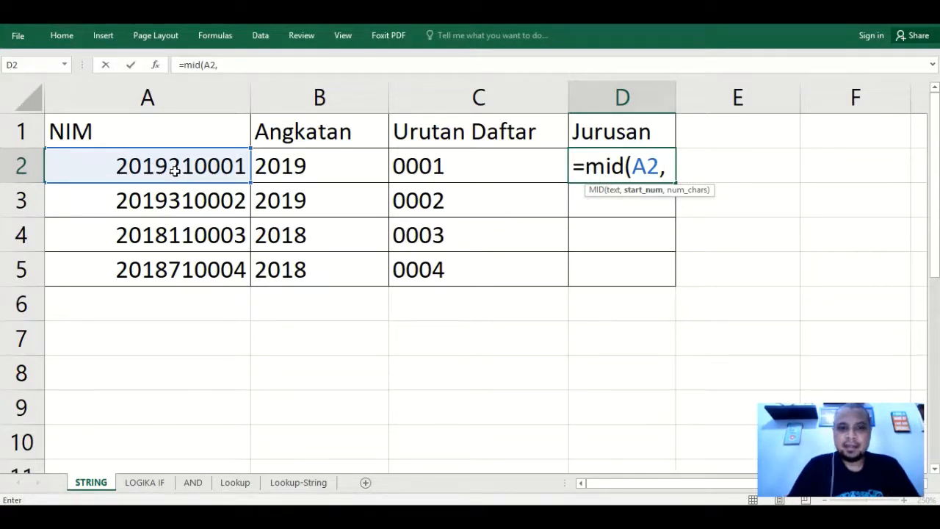
type("5")
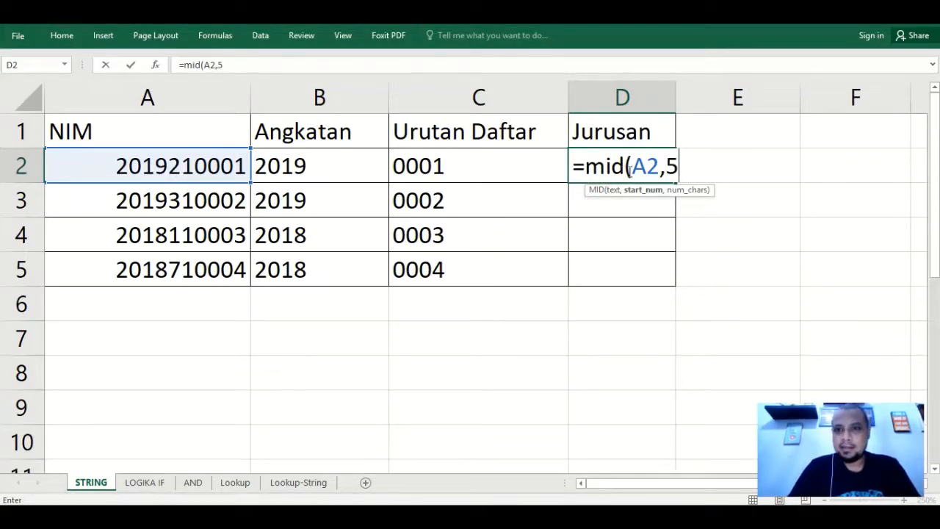
type(",")
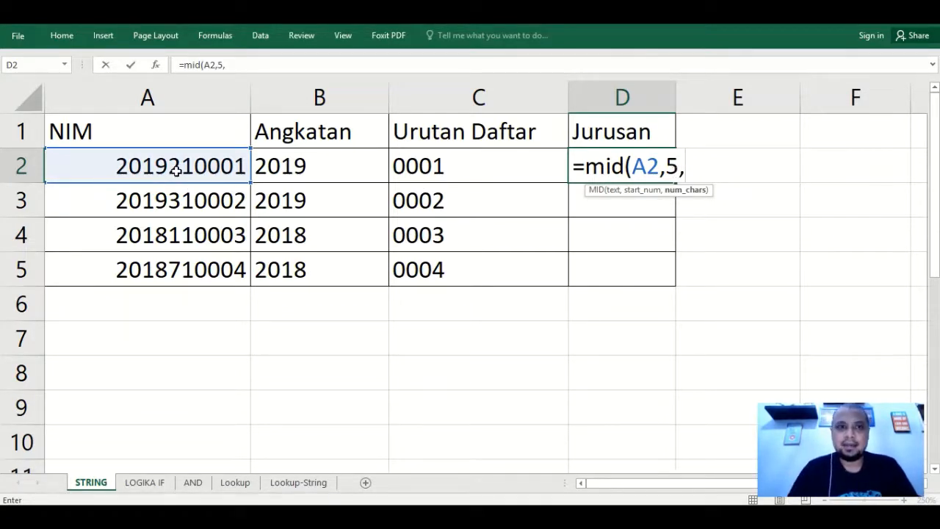
type(")")
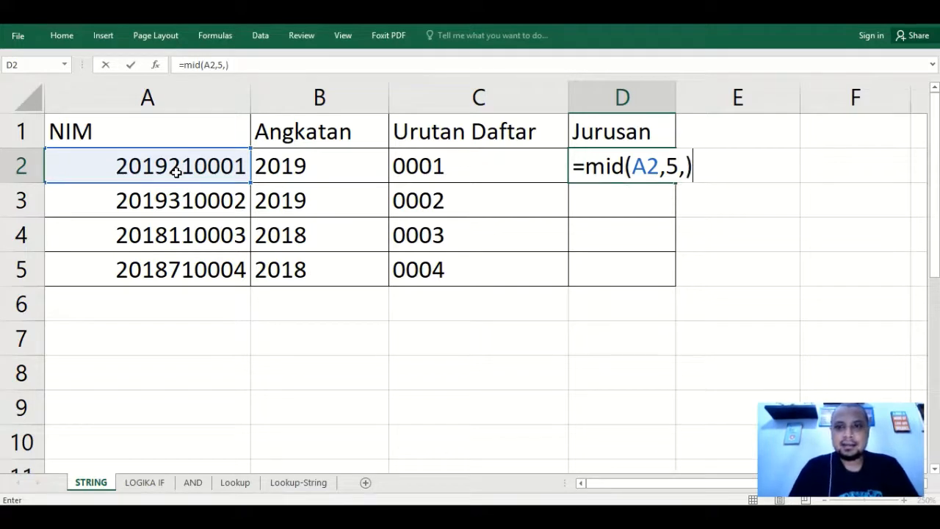
key("Return")
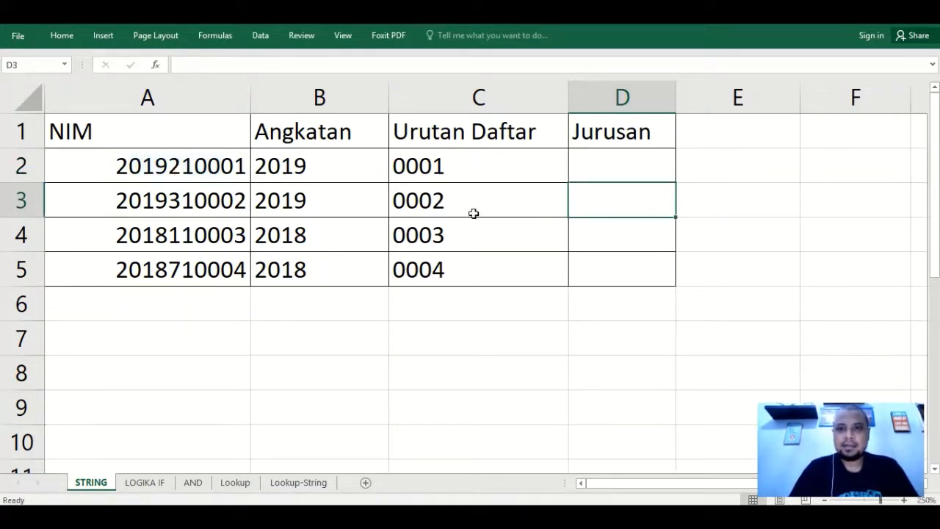
Step: Widen column D and fill the Jurusan formula from D2 down through D5
left_click(621, 164)
left_click_drag(676, 95, 728, 99)
left_click(650, 163)
left_click(53, 39)
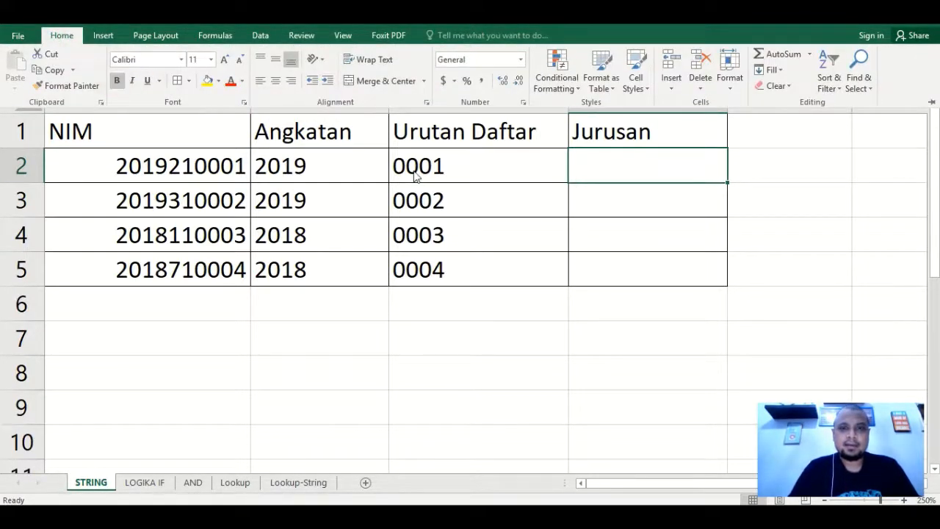
left_click(664, 162)
left_click_drag(727, 182, 716, 274)
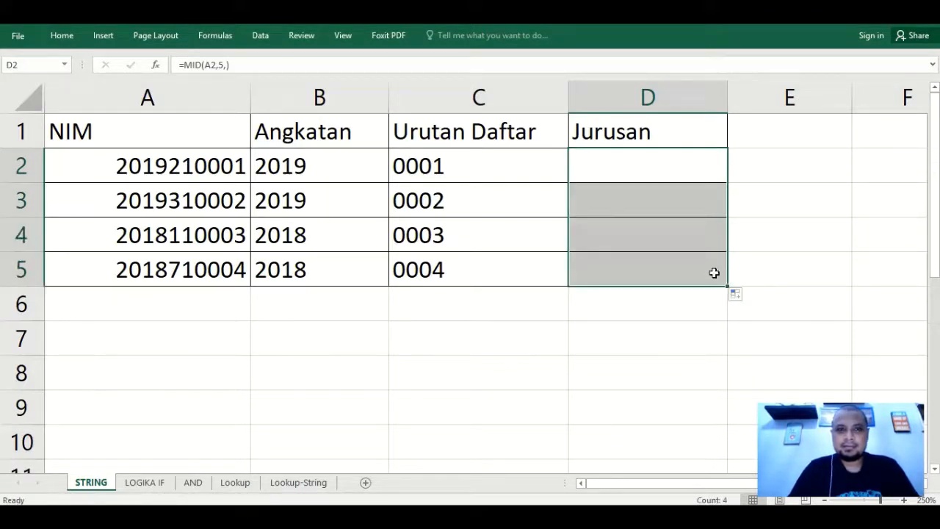
Step: Try a larger font size on the Jurusan cell D2 and undo the change
left_click(757, 164)
left_click(681, 162)
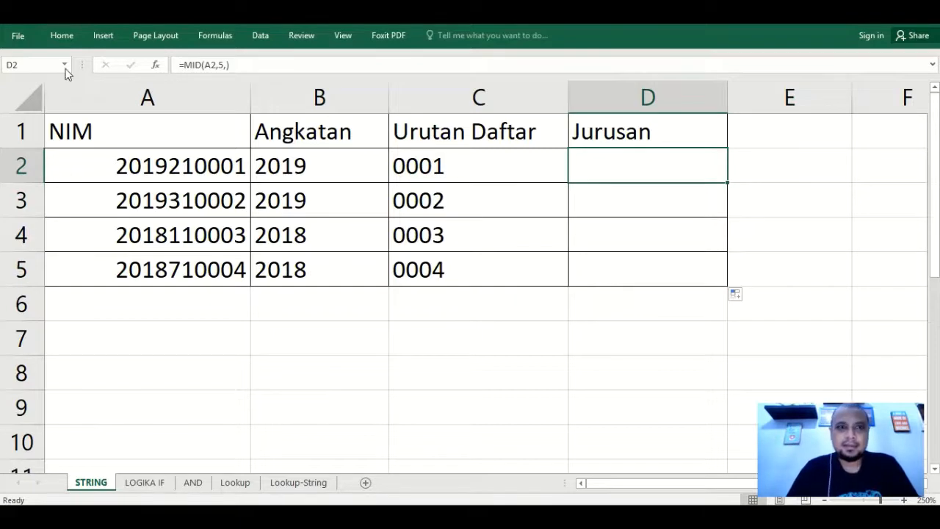
left_click(62, 36)
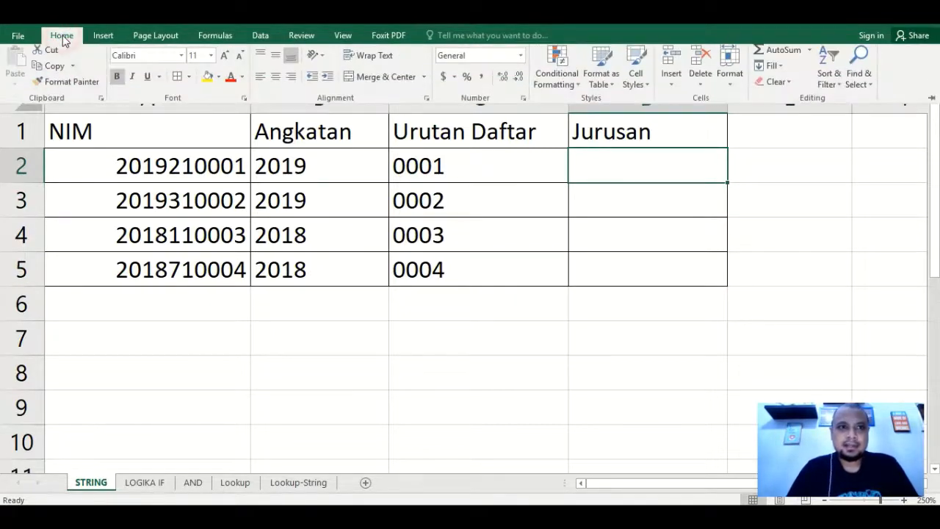
left_click(212, 60)
left_click(198, 158)
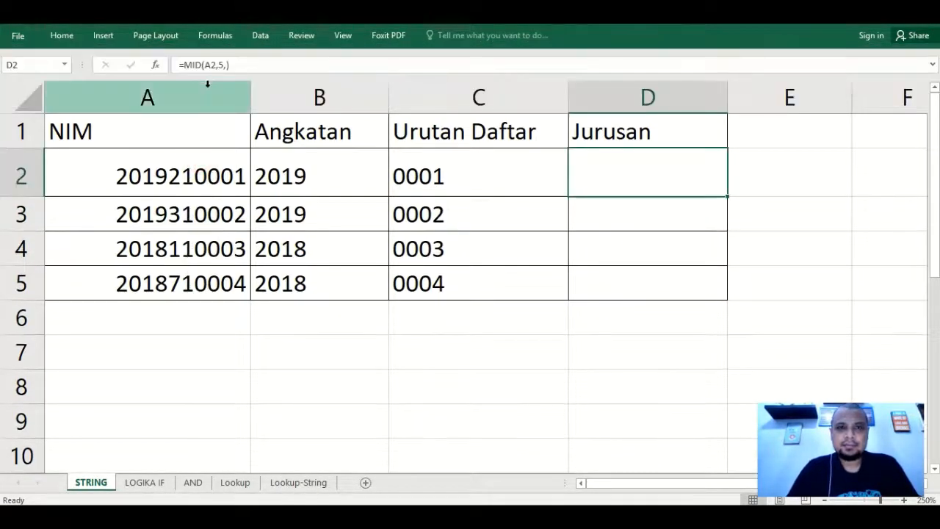
key("ctrl+z")
Step: Enter =MID(A2,5,1) in D2 for the Jurusan and fill it down through D5
left_click(610, 171)
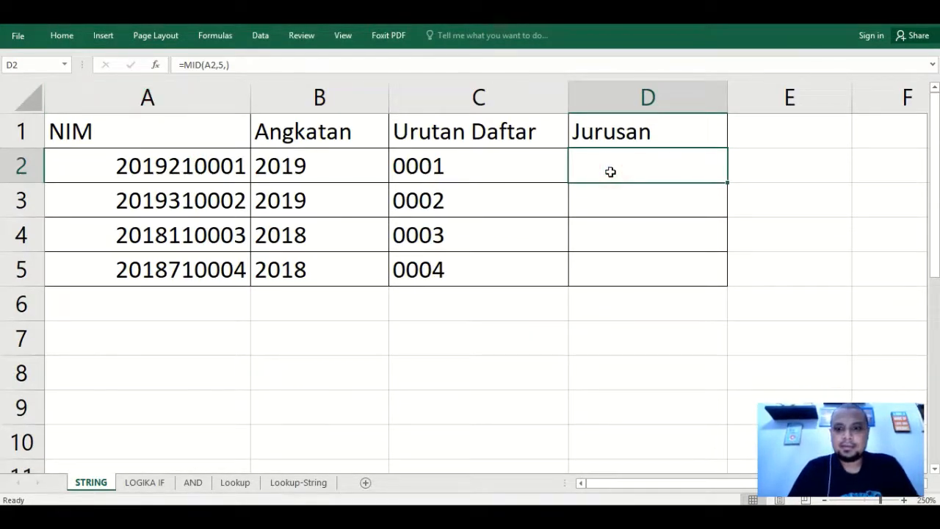
type("=mid")
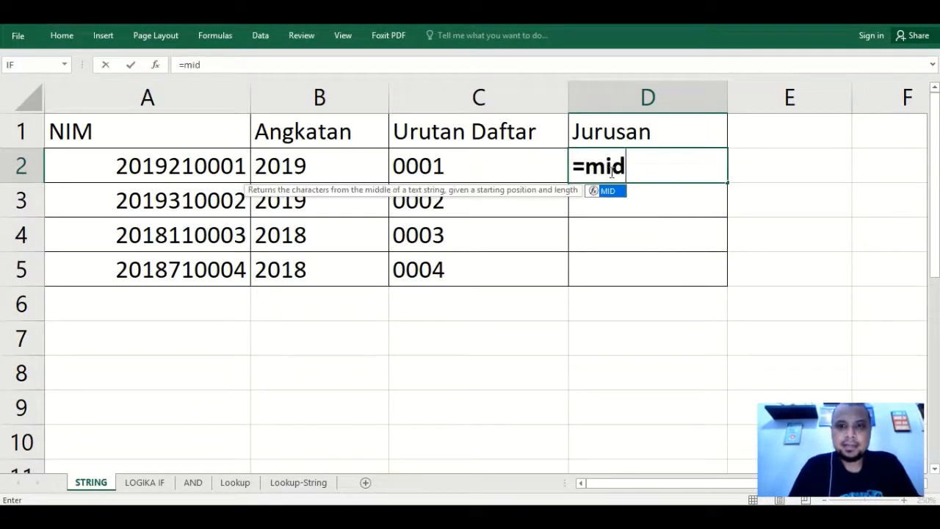
type("(")
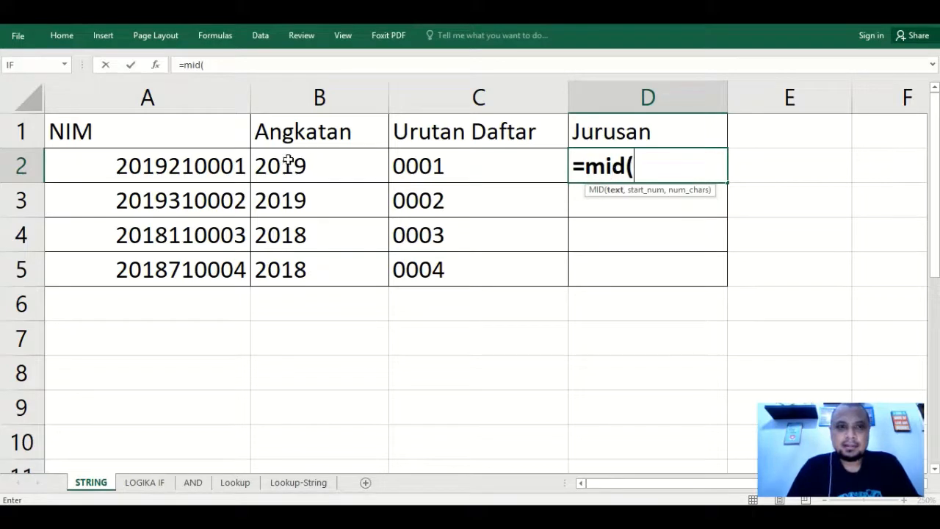
left_click(235, 166)
type(",")
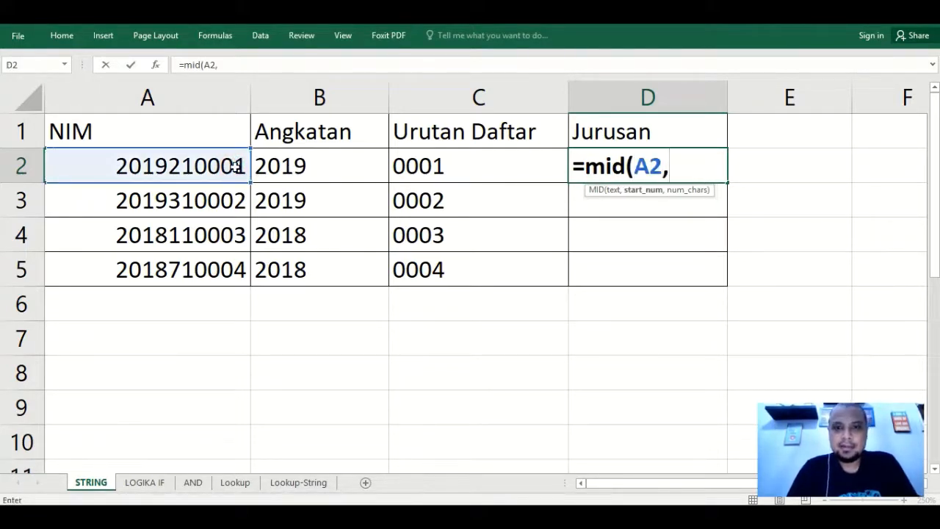
type("5,1)")
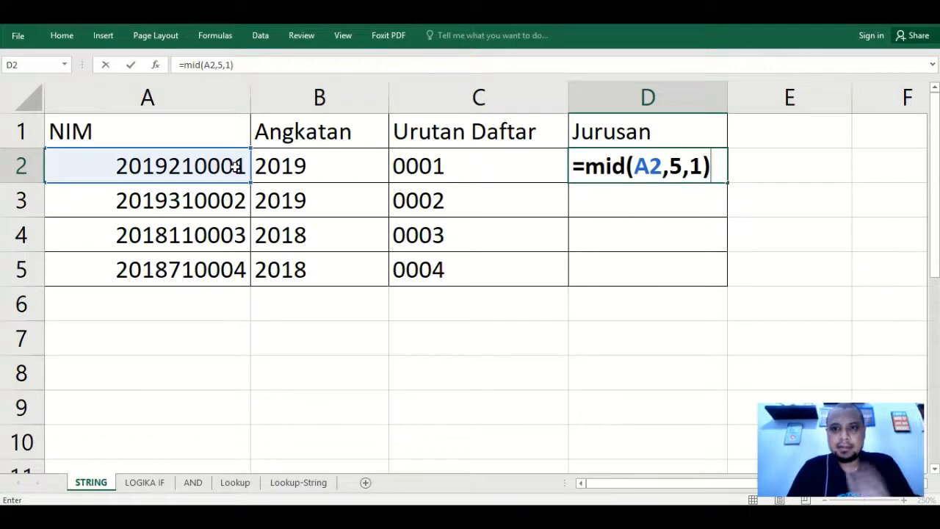
key("Return")
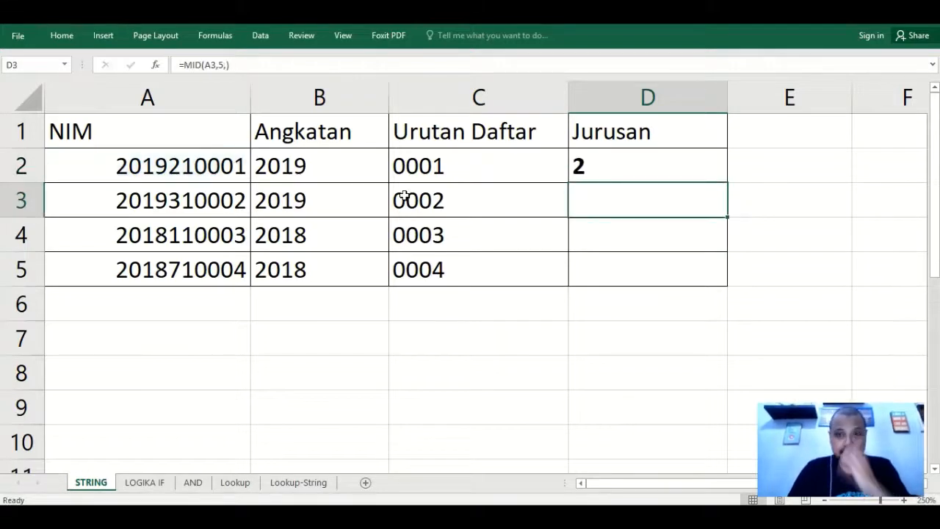
left_click(717, 164)
left_click_drag(725, 181, 723, 279)
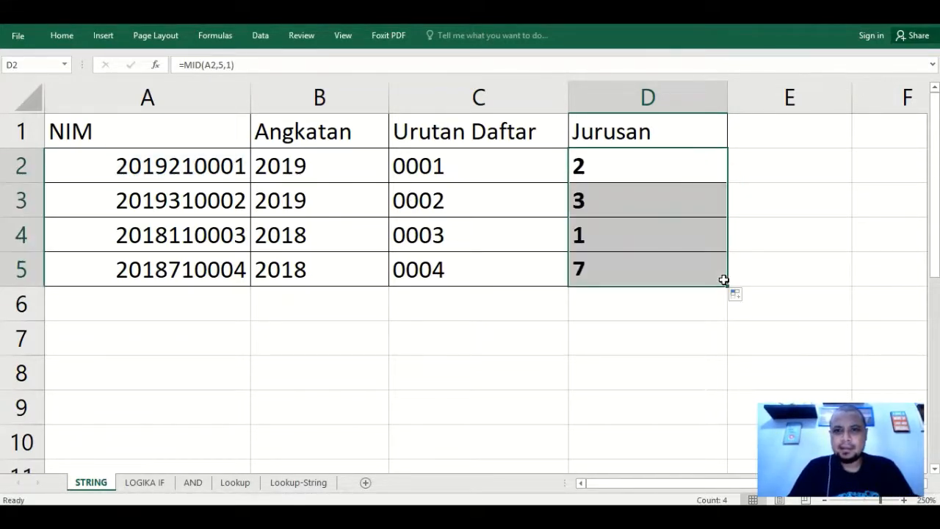
Step: Review the arguments of the MID formula in D2 against the NIM in A2
left_click(600, 172)
key("F2")
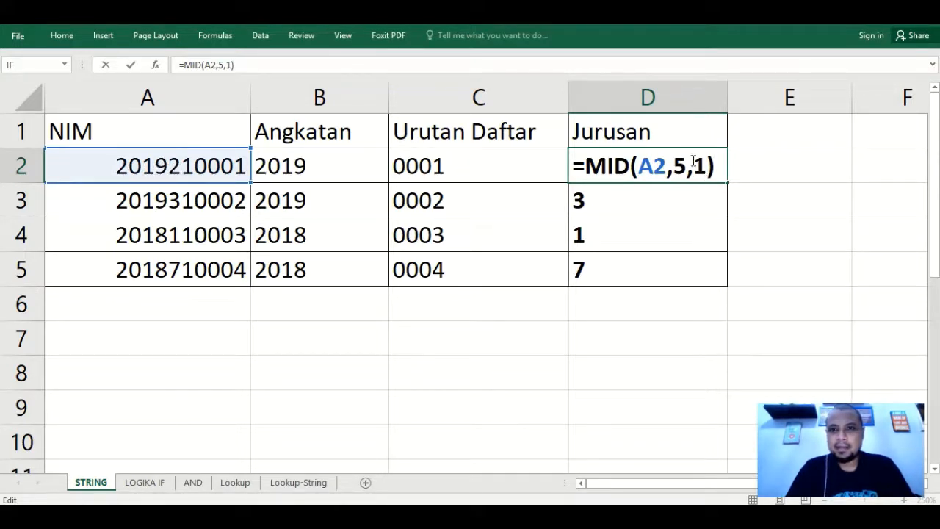
key("Return")
left_click(656, 161)
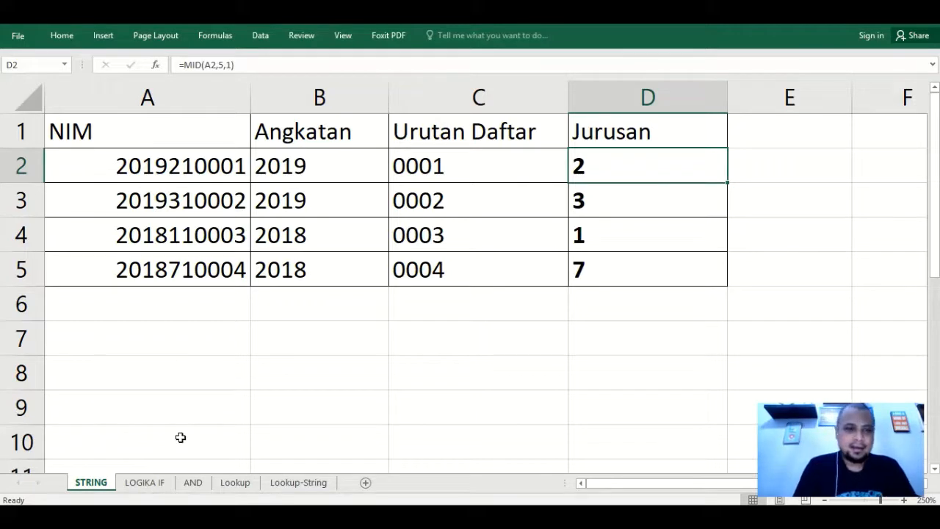
Step: Switch to the LOGIKA IF sheet and compare the Lampu and Status table with the Merah and Kuning entries under Keterangan
left_click(145, 483)
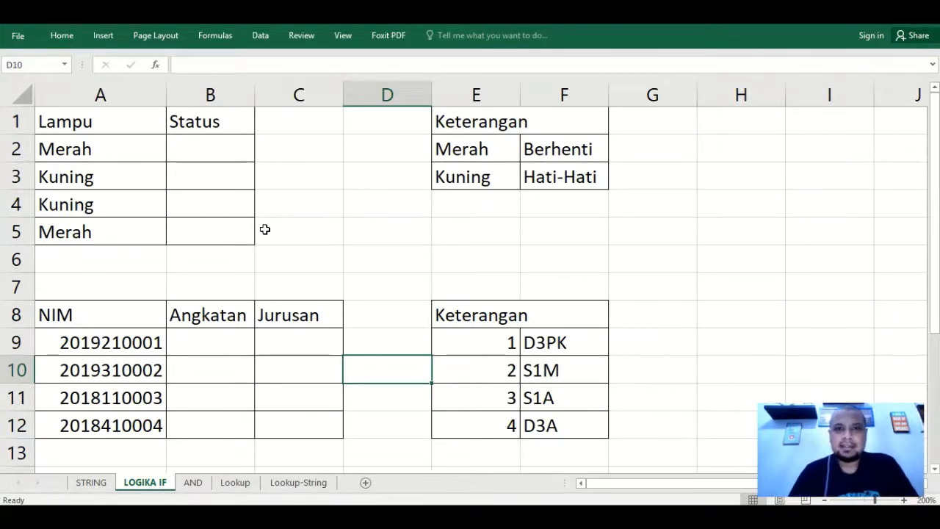
left_click_drag(480, 119, 557, 183)
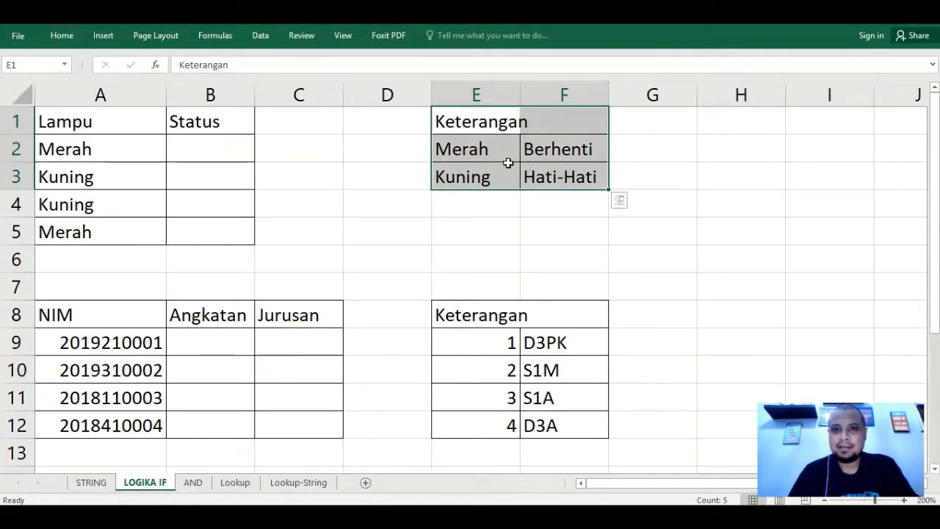
left_click(214, 145)
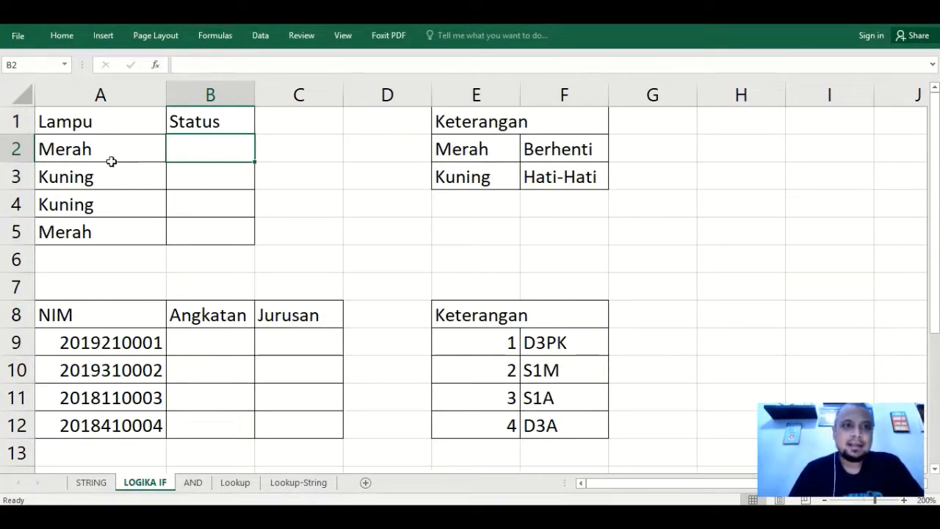
left_click(76, 154)
left_click_drag(474, 146, 529, 149)
left_click(495, 150)
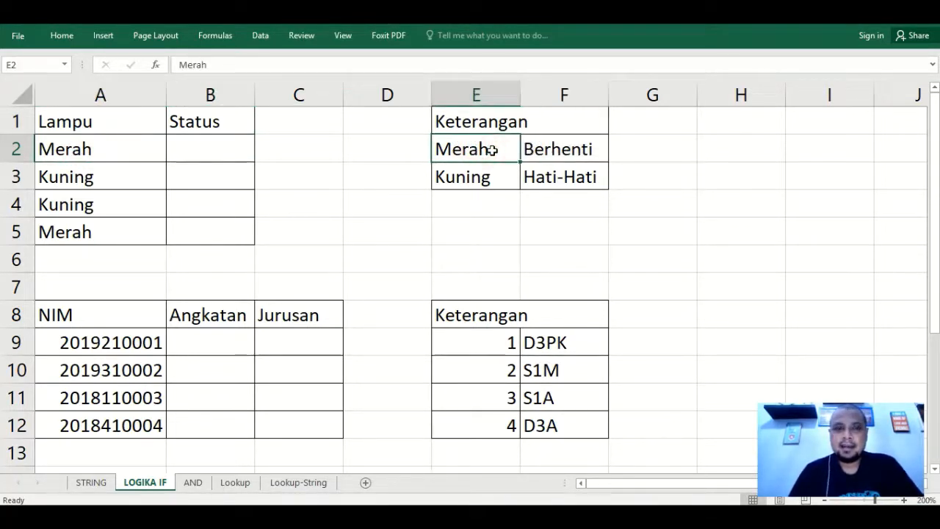
left_click(539, 150)
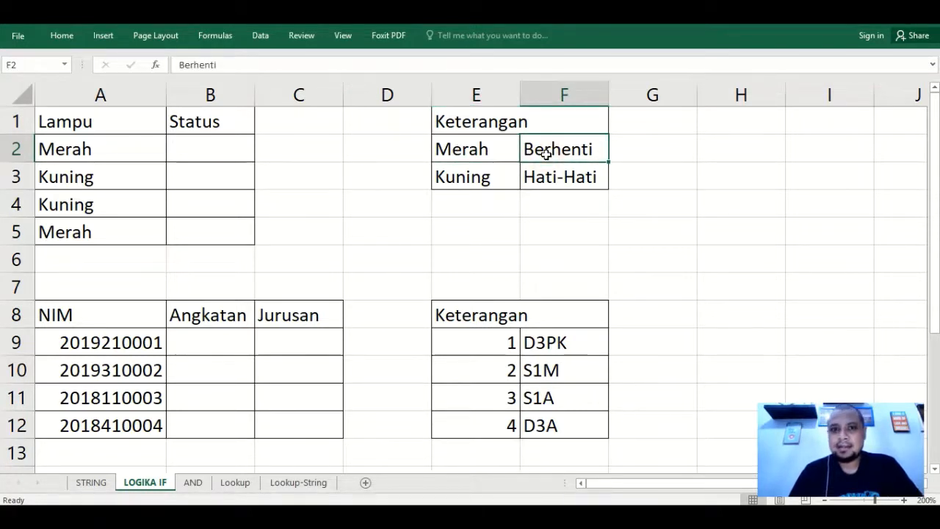
left_click(486, 175)
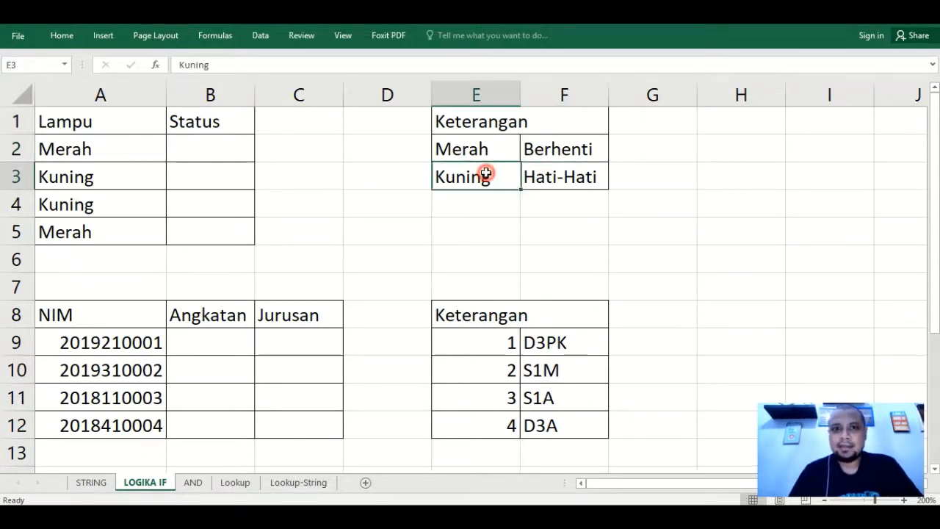
left_click(550, 184)
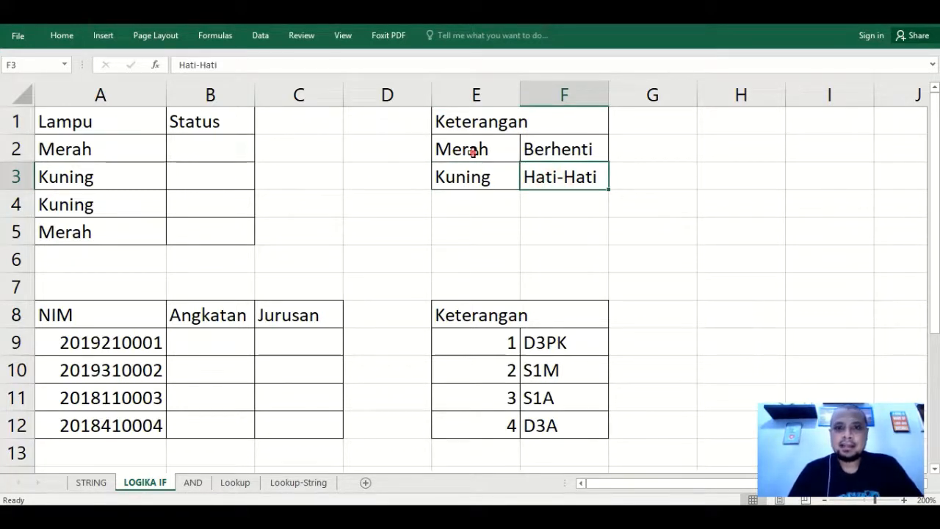
left_click_drag(474, 152, 542, 178)
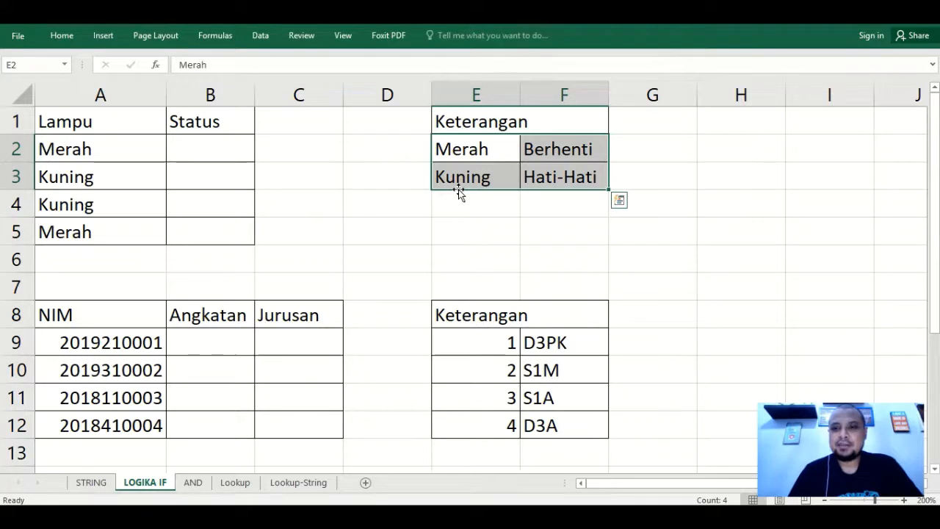
Step: Insert an IF function in Status cell B2 with the logical test A2="Merah"
left_click(231, 148)
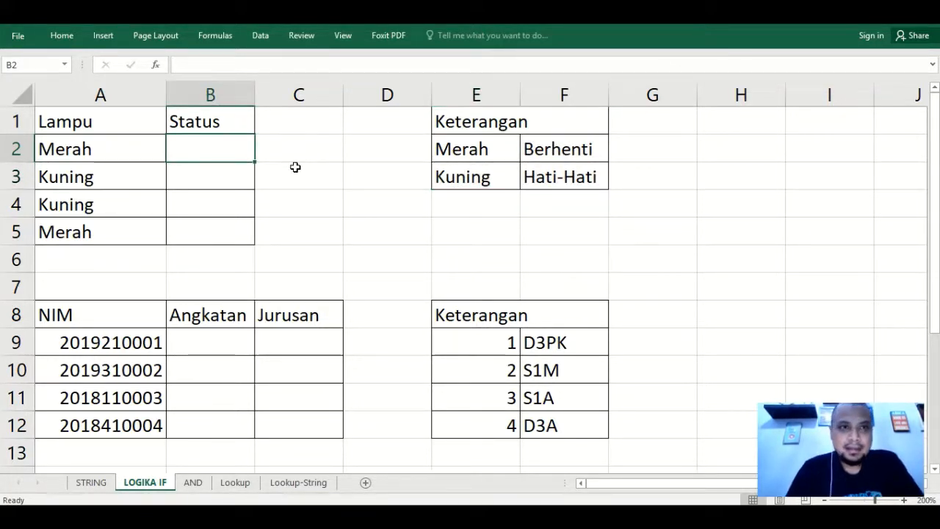
left_click(157, 67)
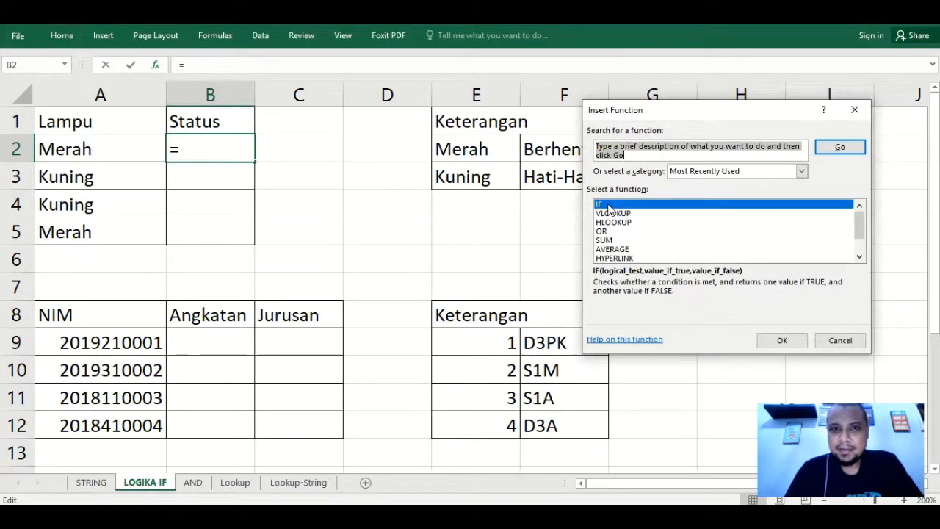
double_click(609, 209)
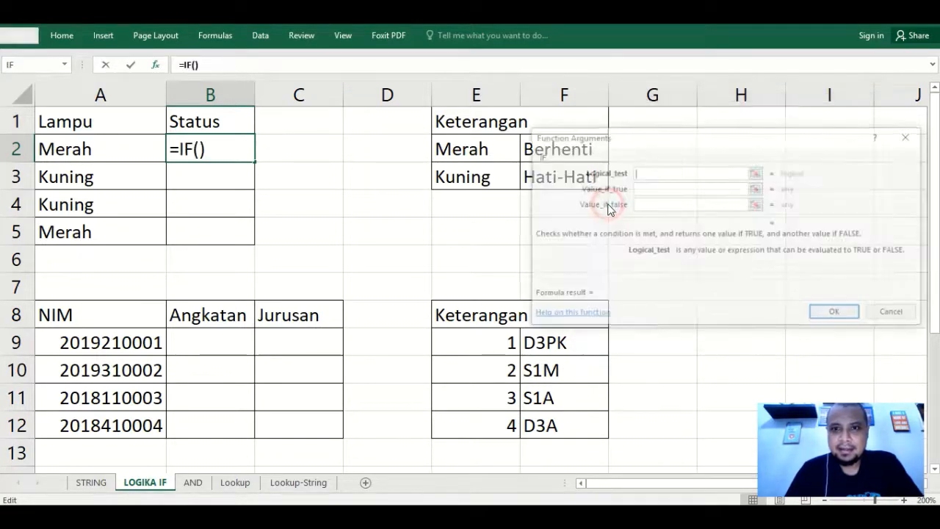
left_click_drag(631, 135, 645, 138)
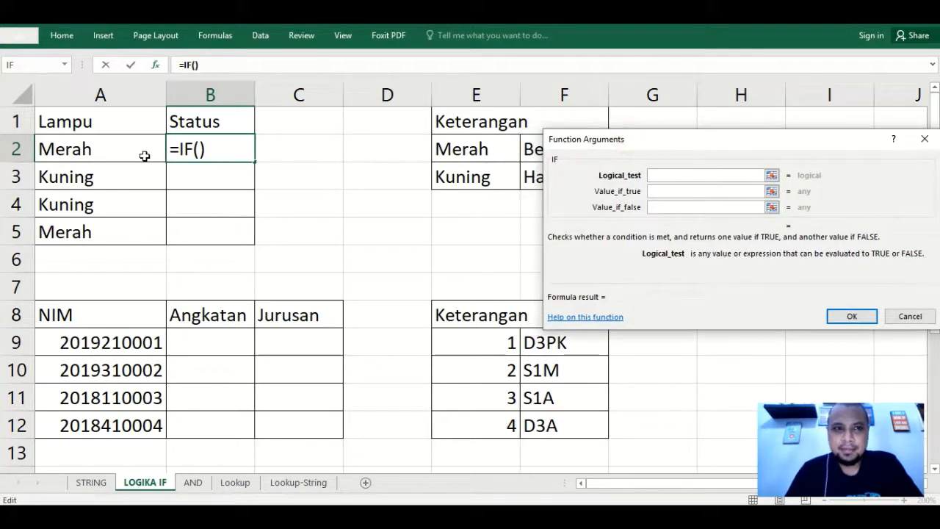
left_click(102, 151)
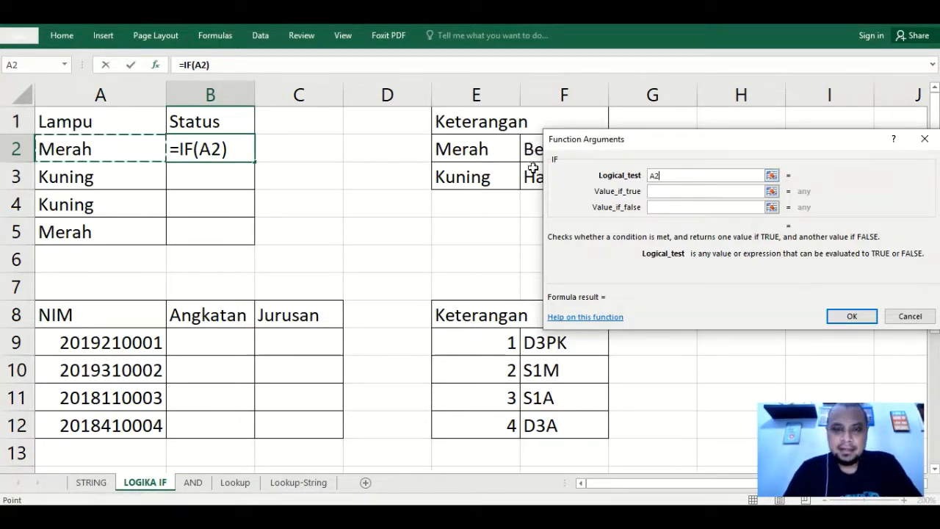
type("=")
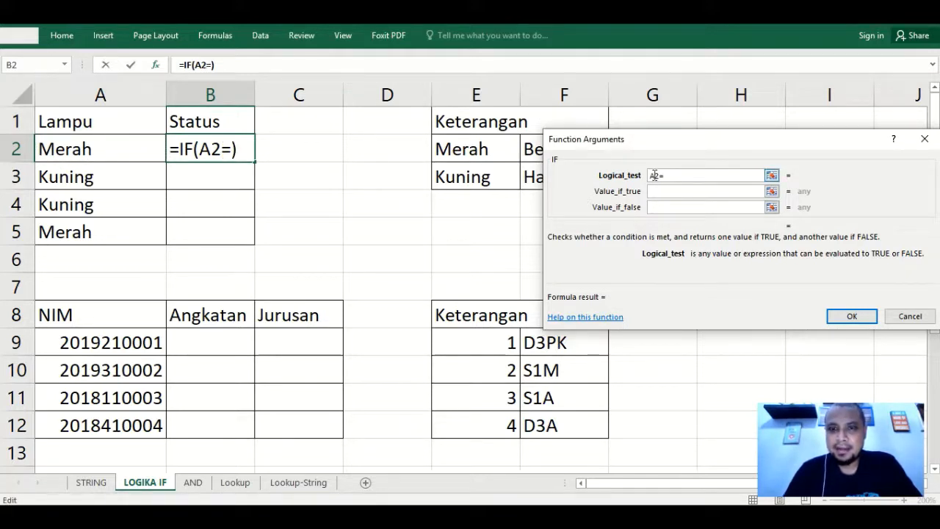
type("\"")
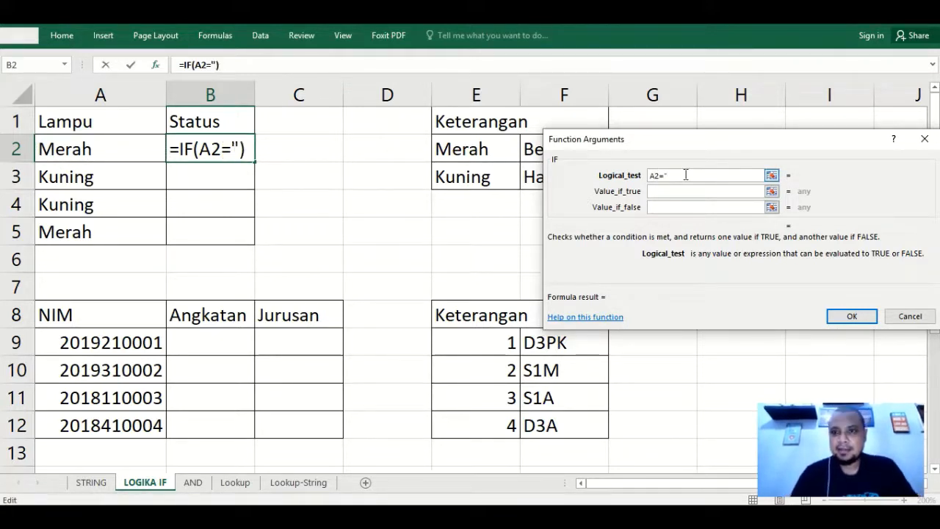
type("Merah\"")
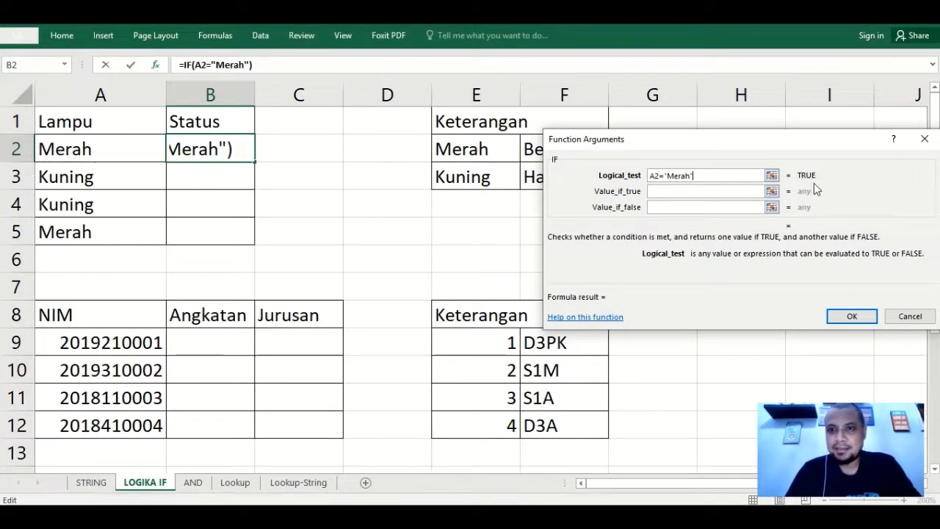
double_click(665, 176)
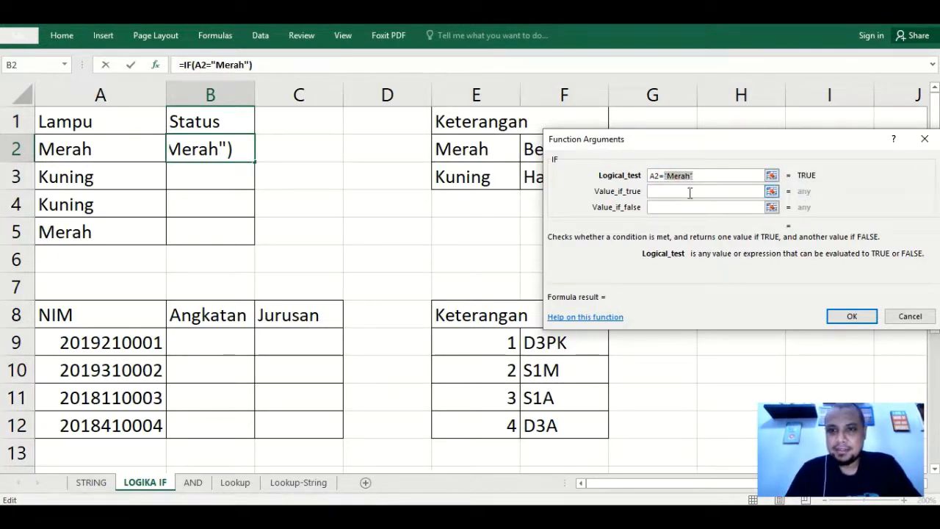
Step: Set the IF function's value if true to "Berhenti"
left_click(690, 192)
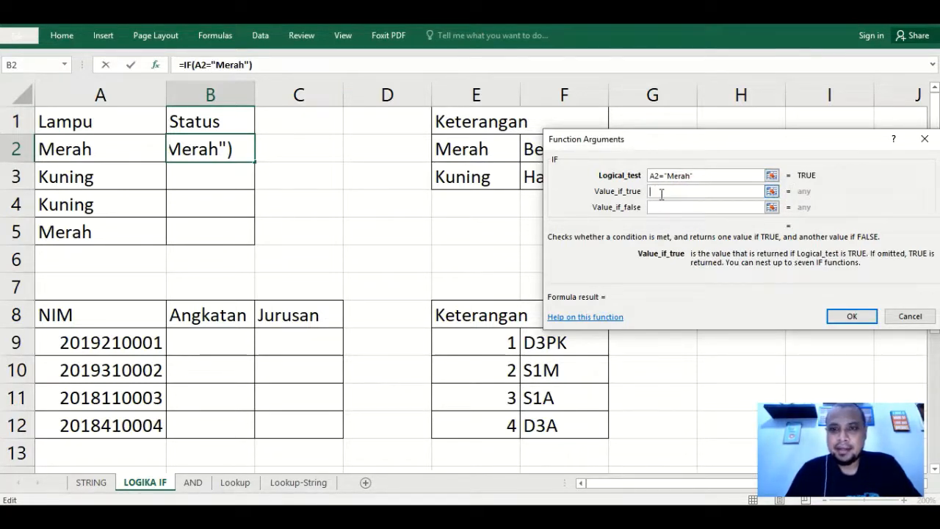
type("\"")
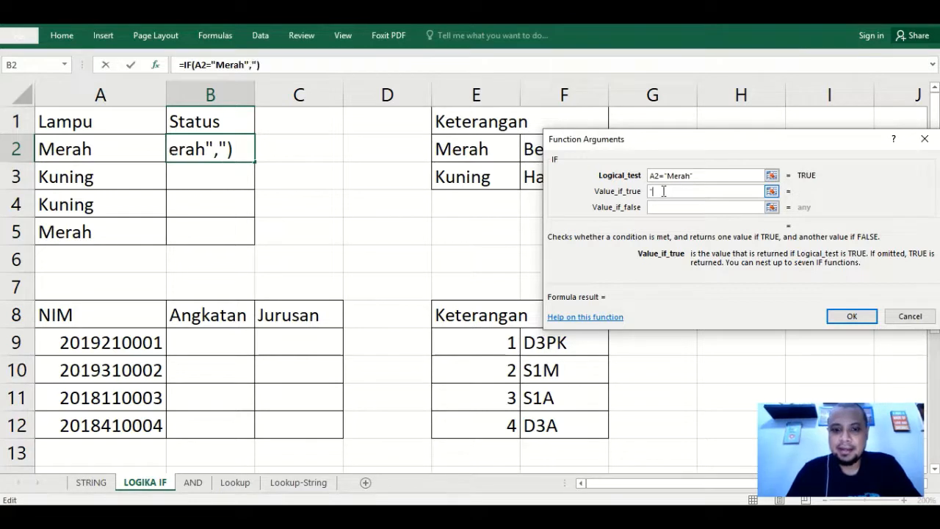
type("Berhenti")
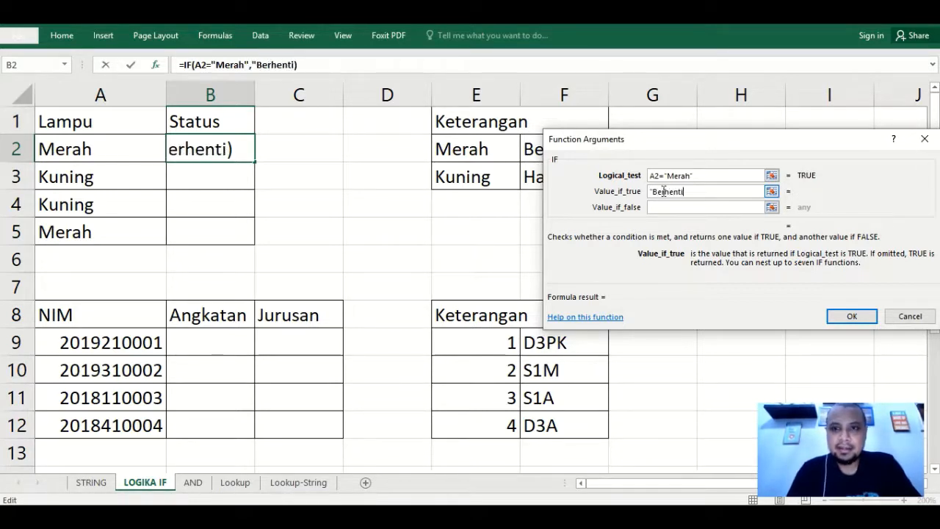
type("\"")
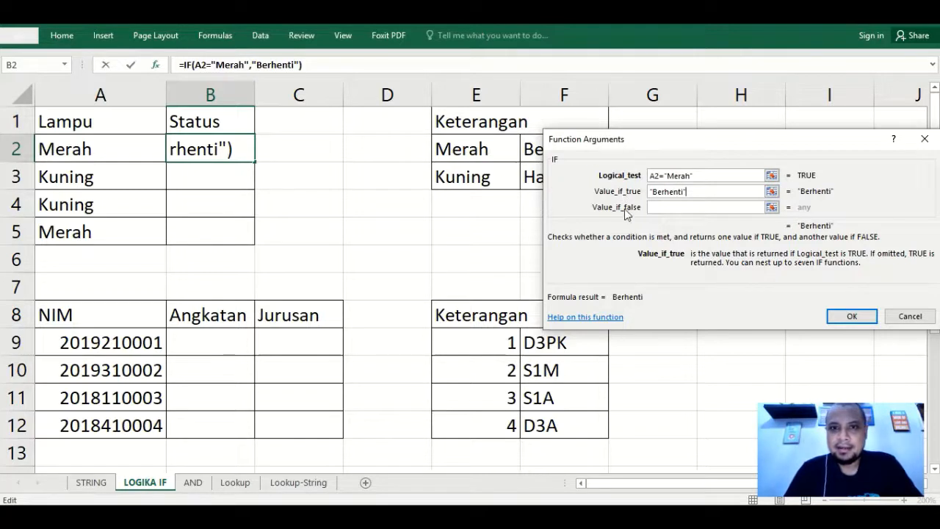
Step: Set the IF function's value if false to "Hati-hati" and copy the formula from B2 down to B5
left_click(659, 206)
type("\"")
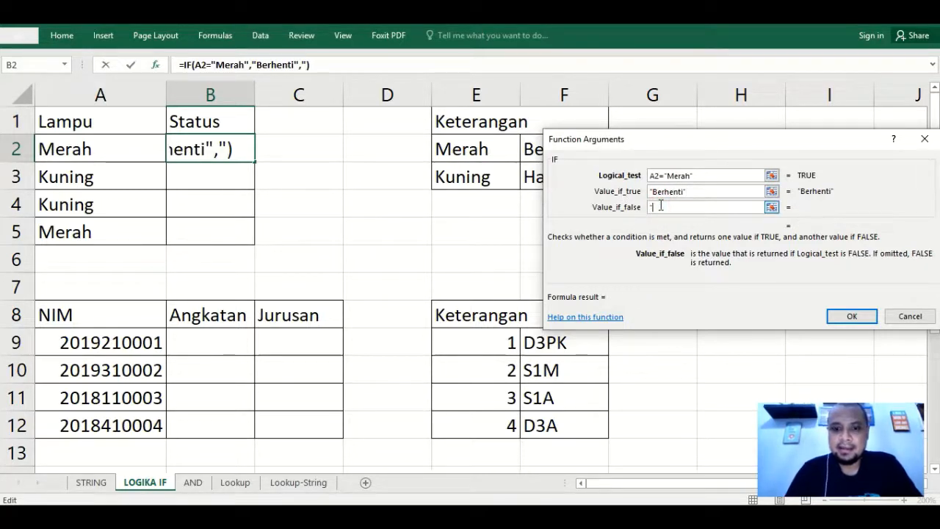
type("Hati-")
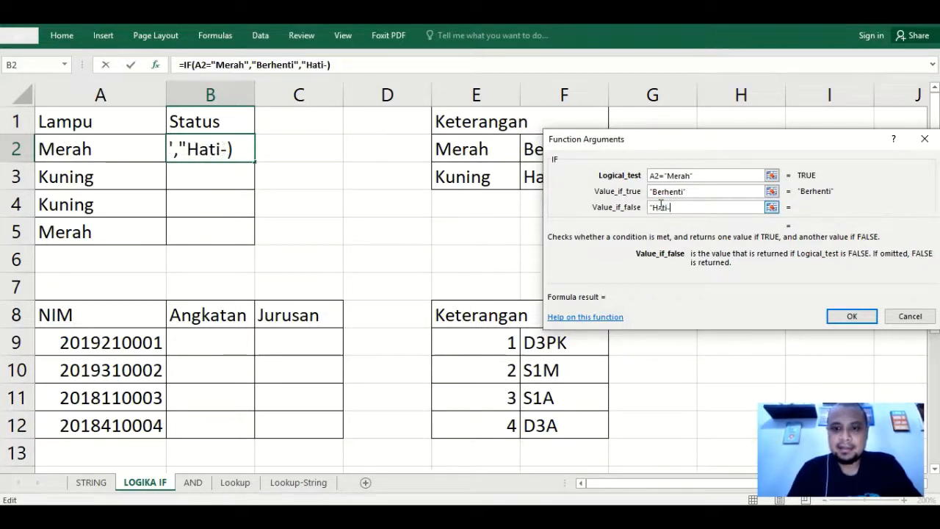
type("hati\"")
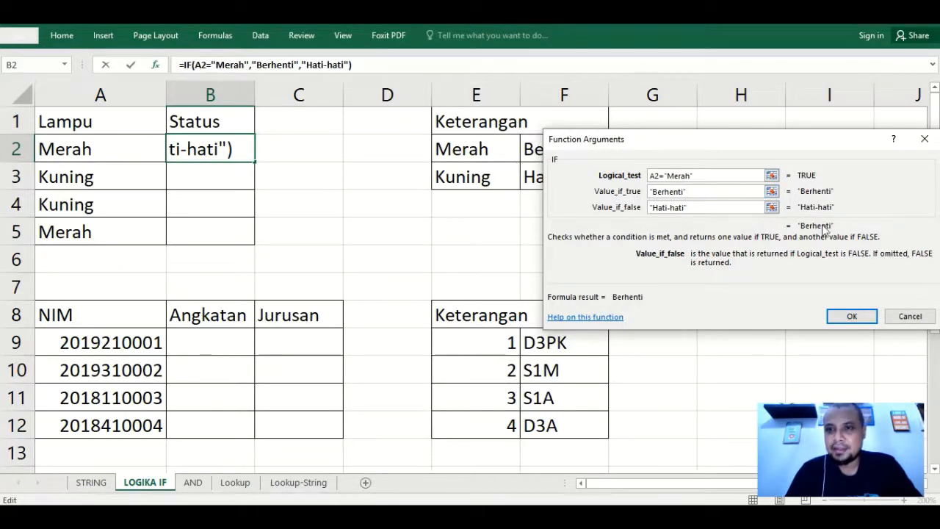
left_click(850, 315)
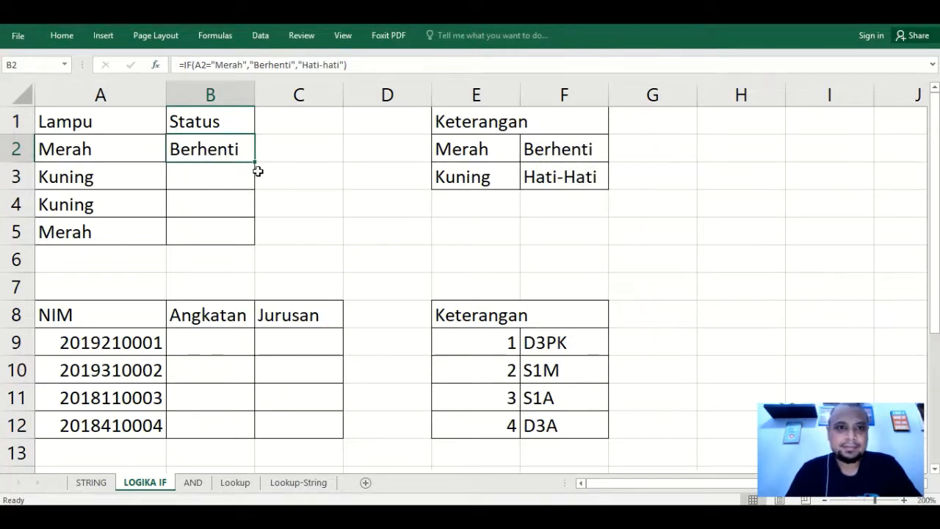
left_click_drag(253, 160, 242, 237)
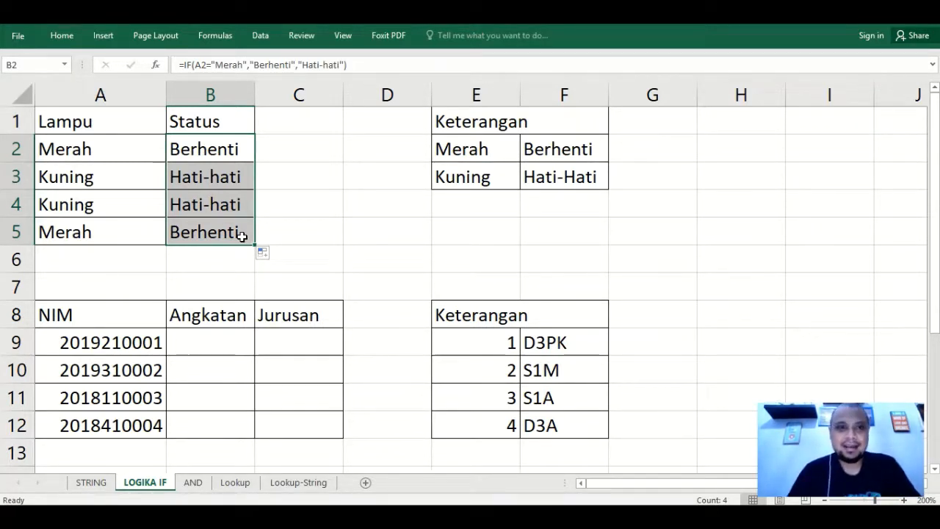
Step: Reopen the IF function arguments of Status cell B2 and clear the logical test and both result values
left_click(224, 152)
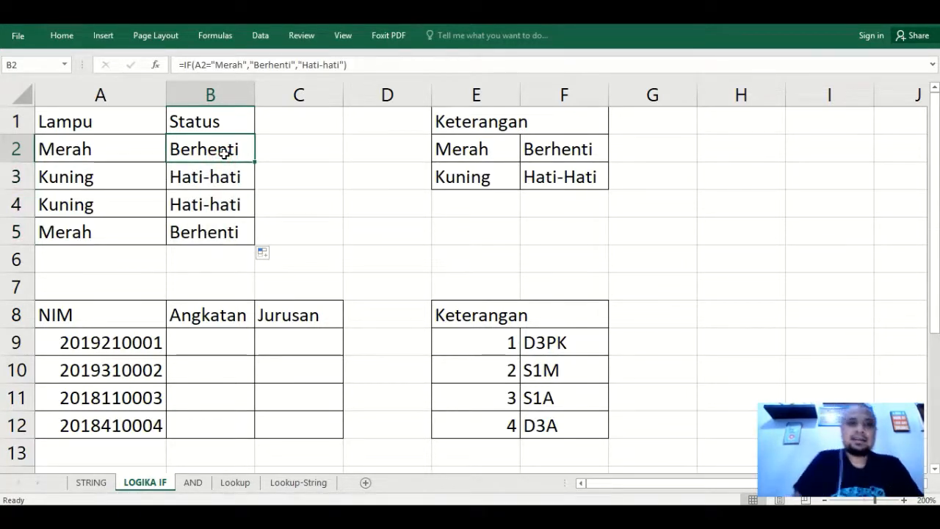
left_click(155, 65)
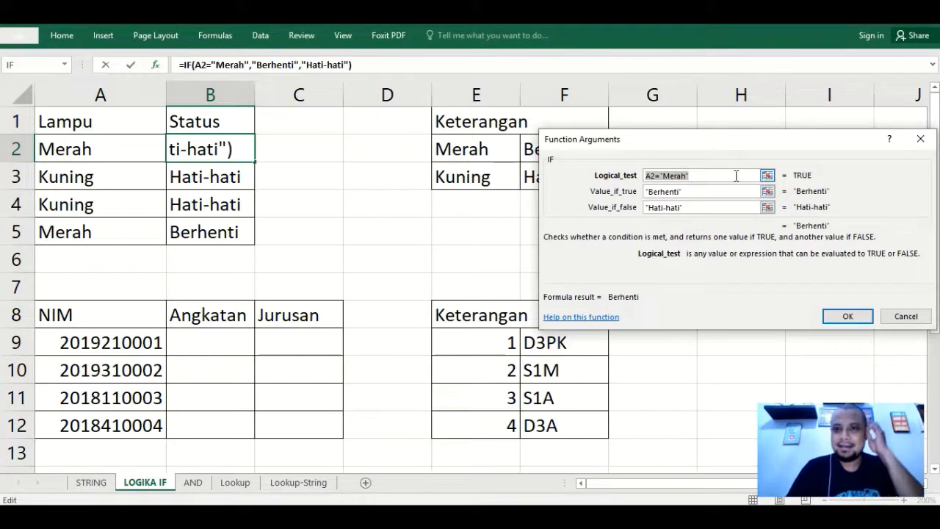
key("Delete")
key("Tab")
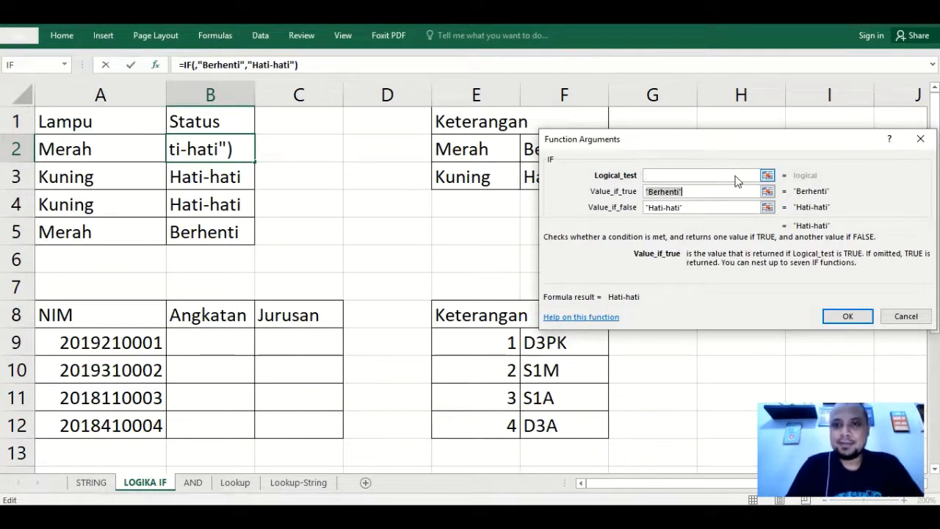
key("Delete")
key("Tab")
key("Delete")
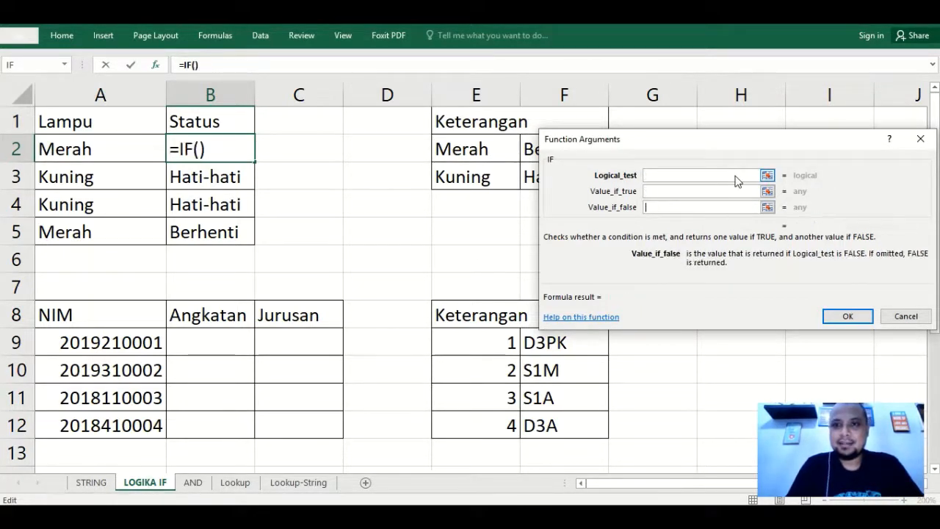
Step: Set the logical test of the IF function in B2 to A2="Kuning"
left_click(672, 177)
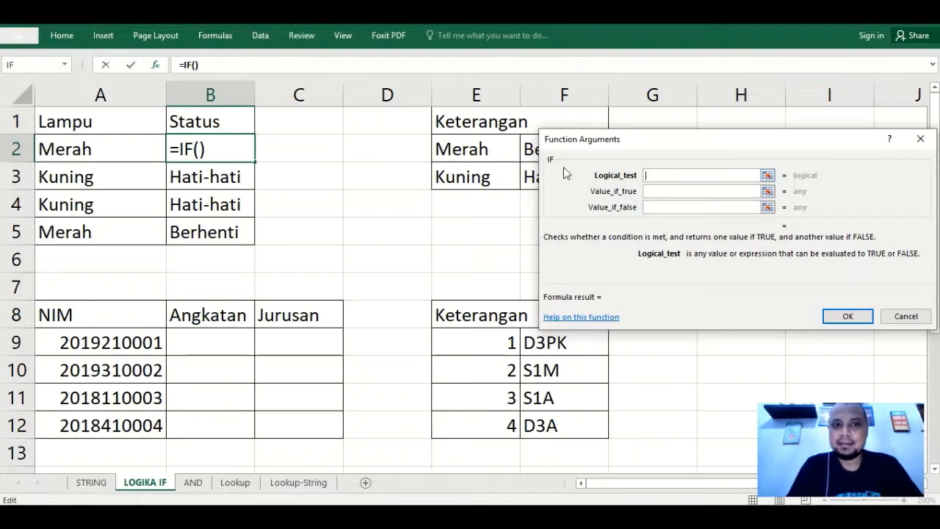
left_click(114, 151)
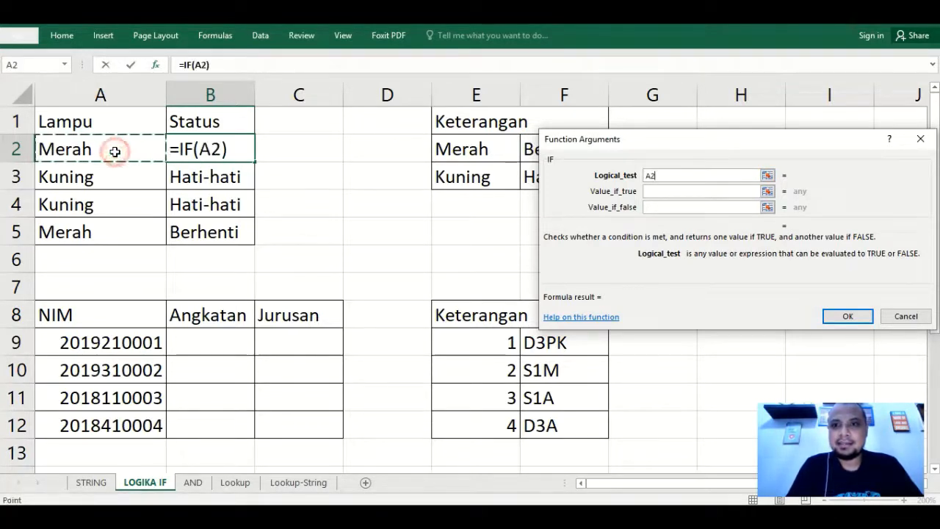
type("=\"")
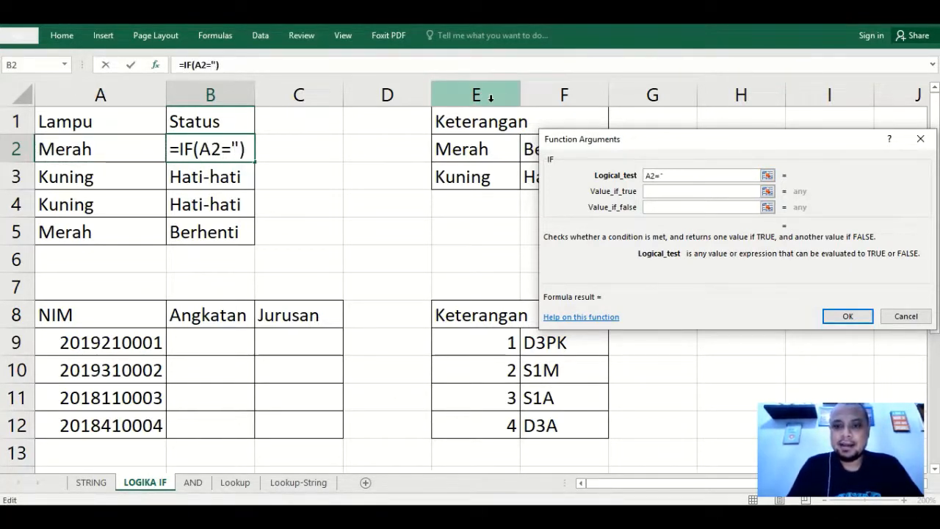
type("Kuning")
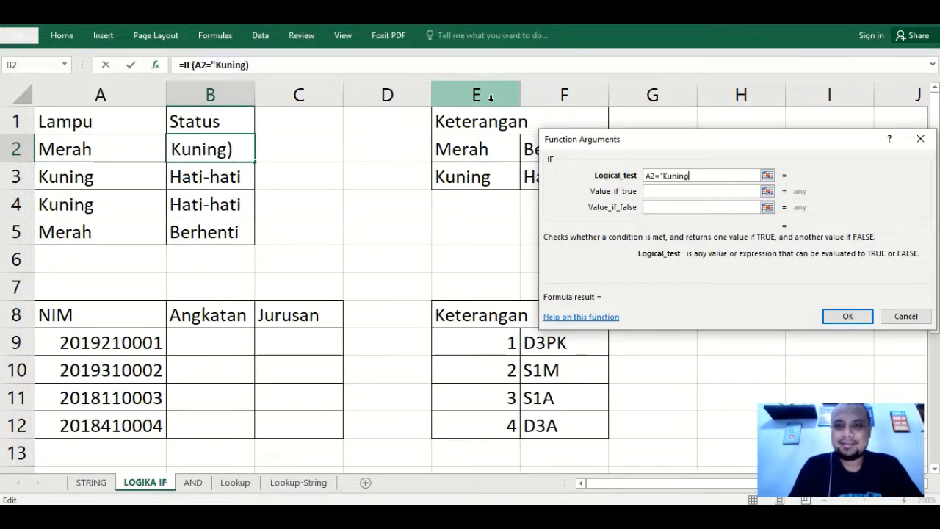
type("\"")
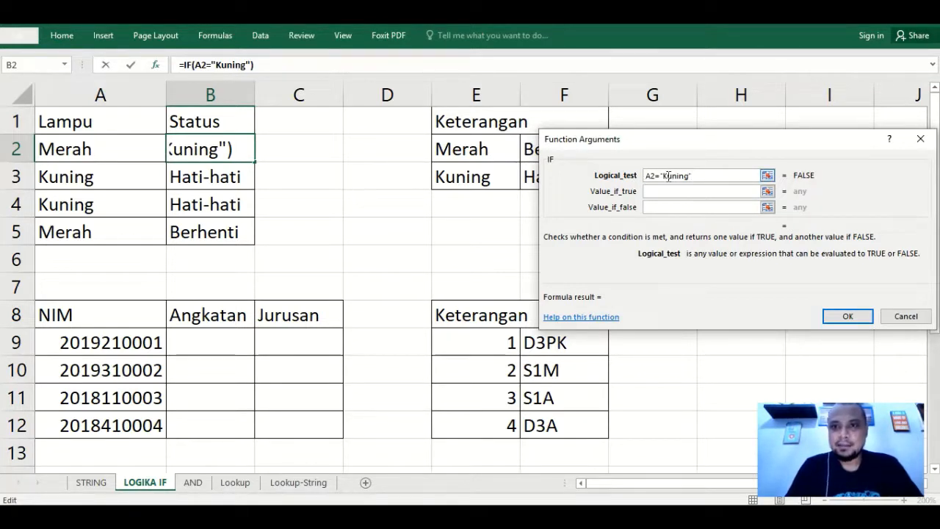
left_click_drag(663, 176, 690, 175)
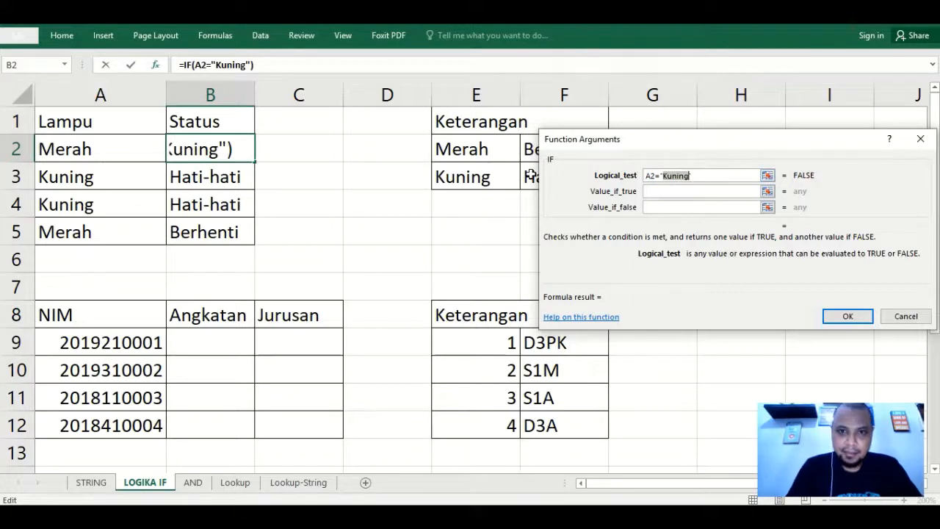
Step: Set the IF function's value if true to "Hati-hati" and its value if false to "Berhenti"
left_click(649, 192)
type("\"Hati-hati\"")
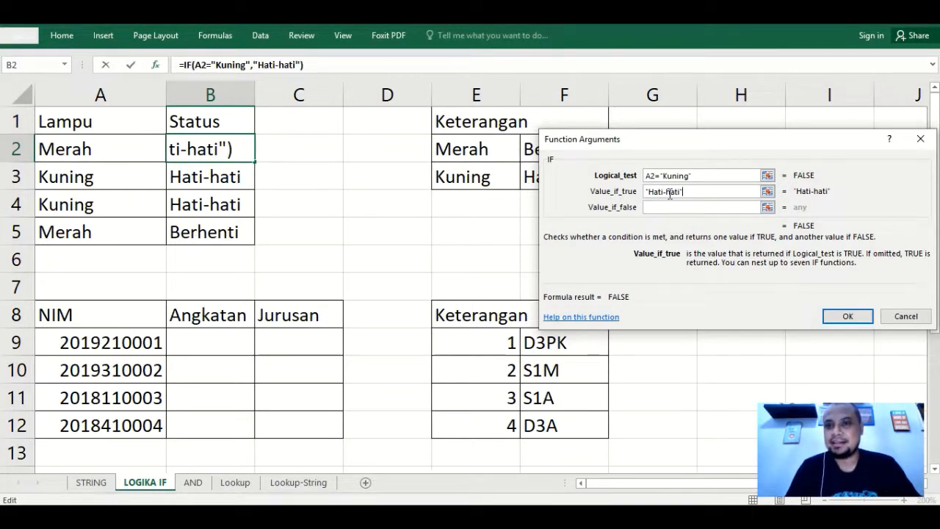
left_click(653, 207)
type("\"Ber")
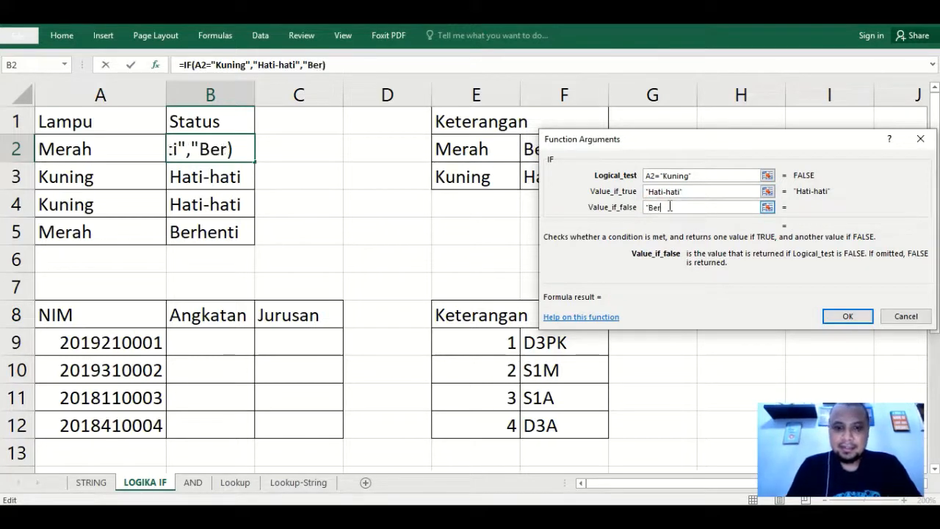
type("henti\"")
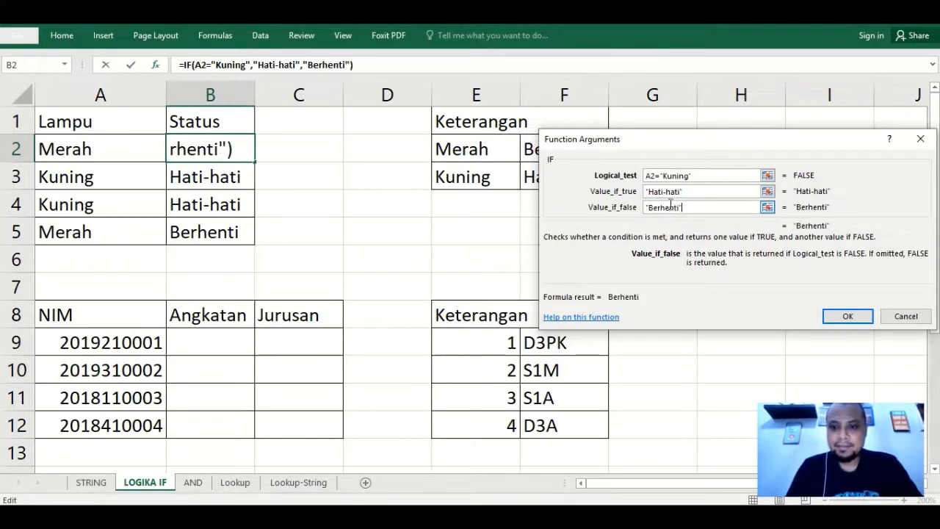
Step: Apply the IF function after reviewing its arguments and copy the formula from B2 down to B5
left_click(656, 176)
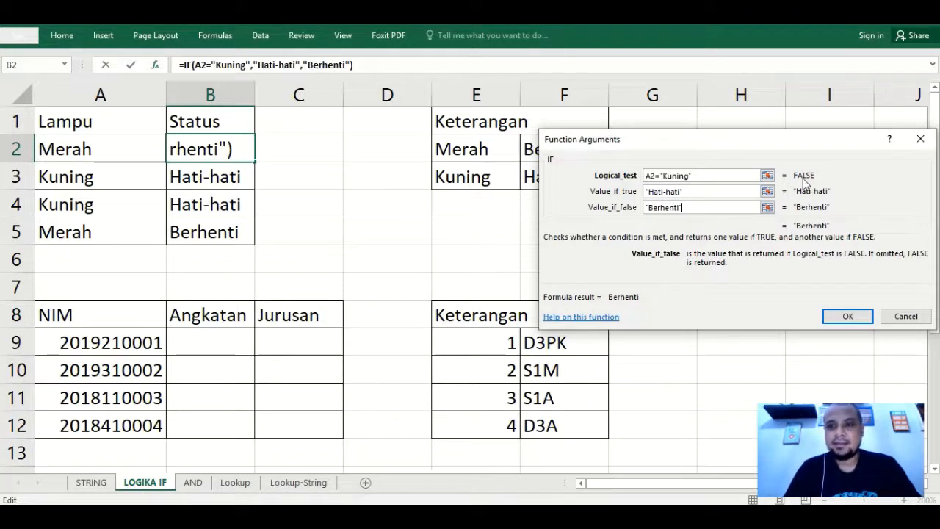
left_click_drag(683, 208, 633, 213)
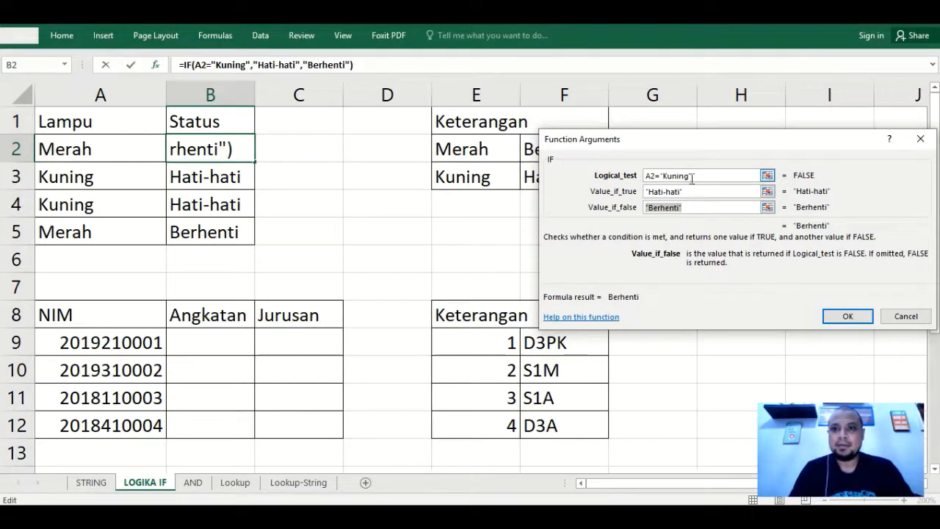
left_click(840, 321)
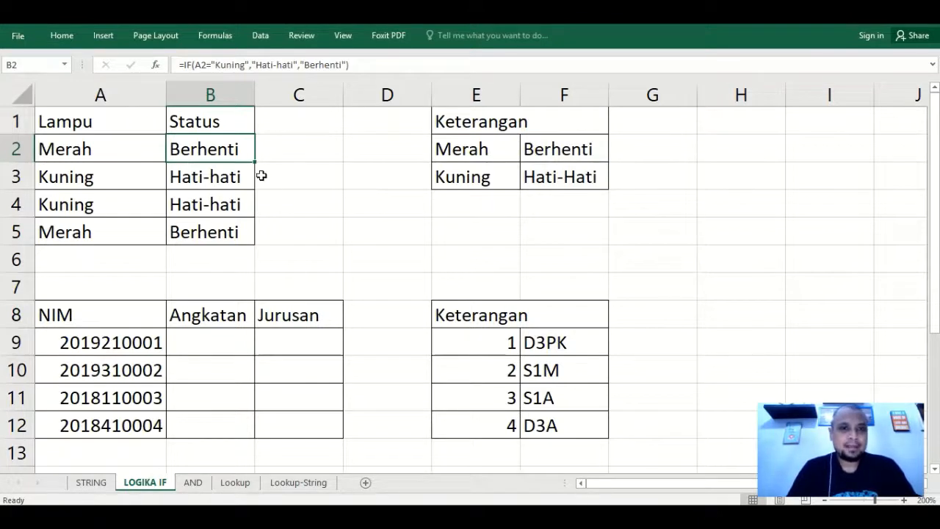
left_click_drag(255, 161, 253, 249)
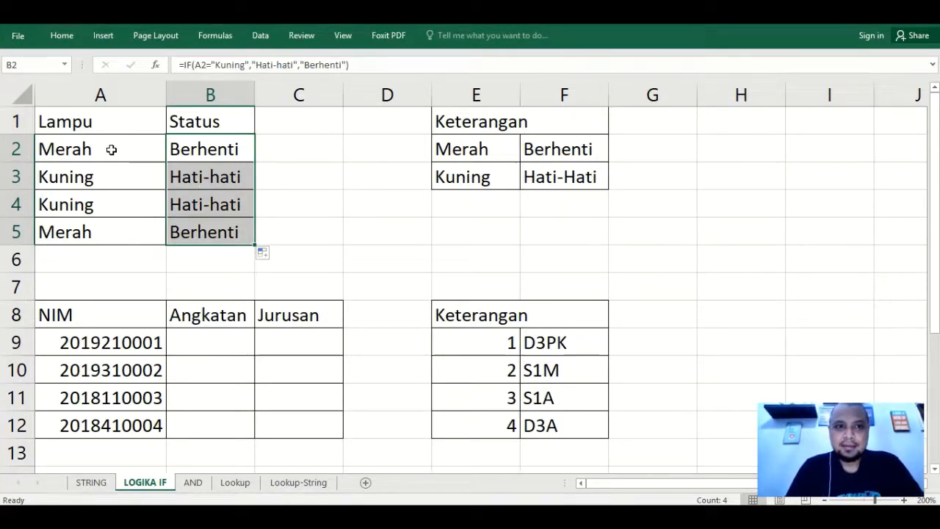
Step: Inspect the Merah entry in A2 in edit mode
left_click(110, 149)
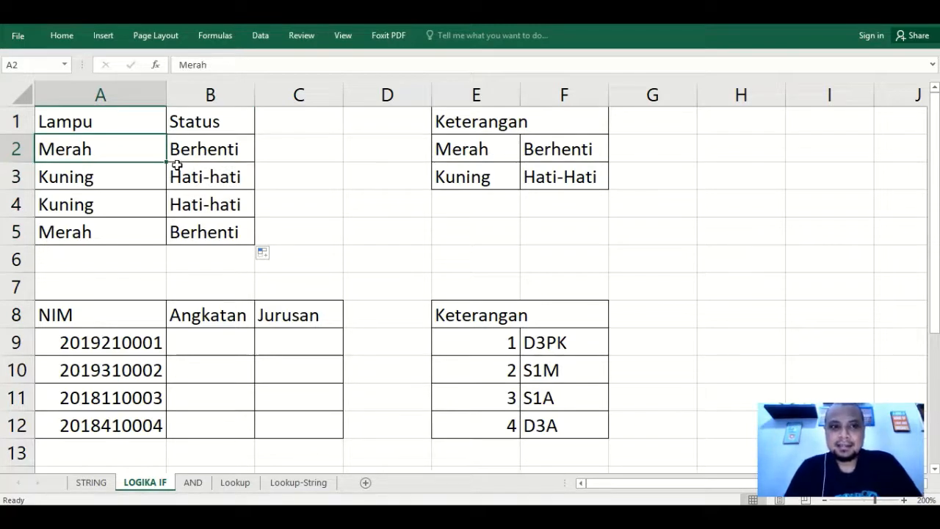
key("F2")
key("Return")
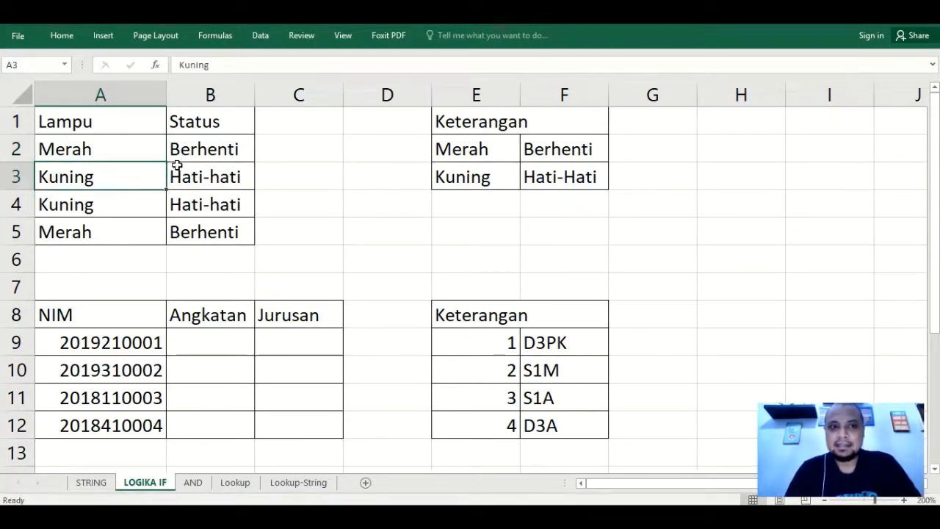
left_click(126, 151)
key("F2")
key("Return")
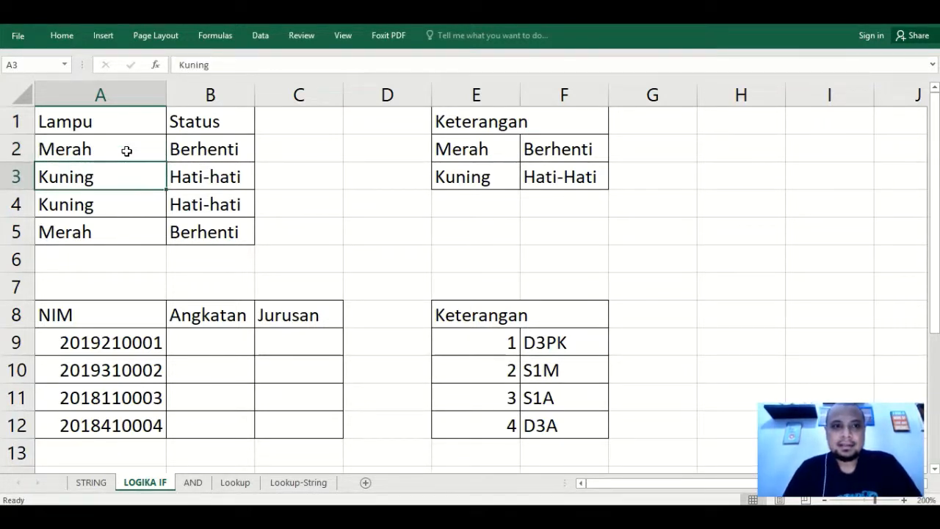
Step: Add a trailing space after Kuning in A3 and select its Status cell B3
key("F2")
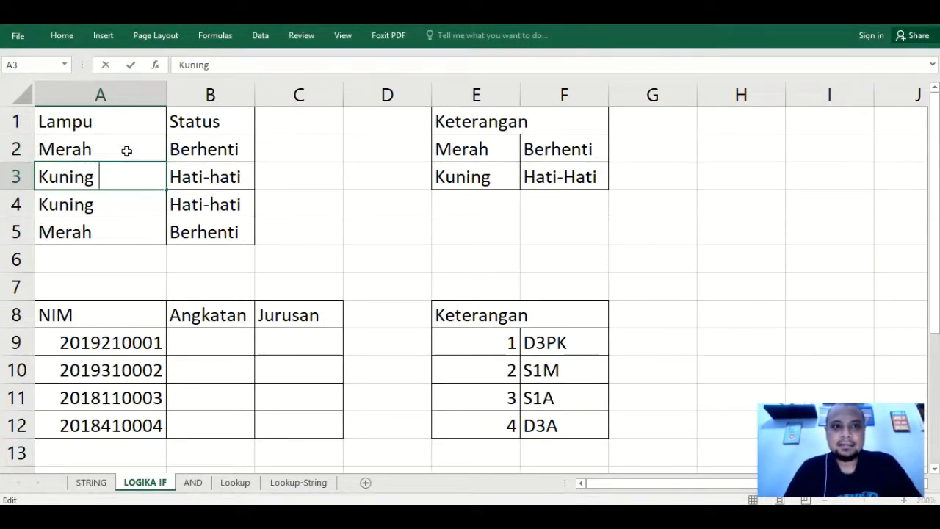
key("Return")
key("Up")
key("Right")
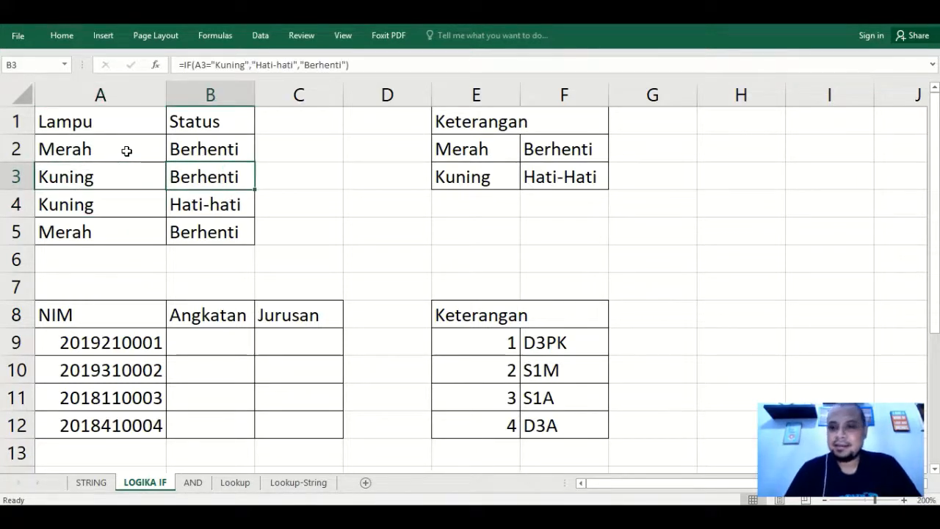
Step: Compare the Kuning entry in A3 with its status in B3, inspecting the text of A3 in edit mode
key("Left")
key("Right")
key("Left")
key("Right")
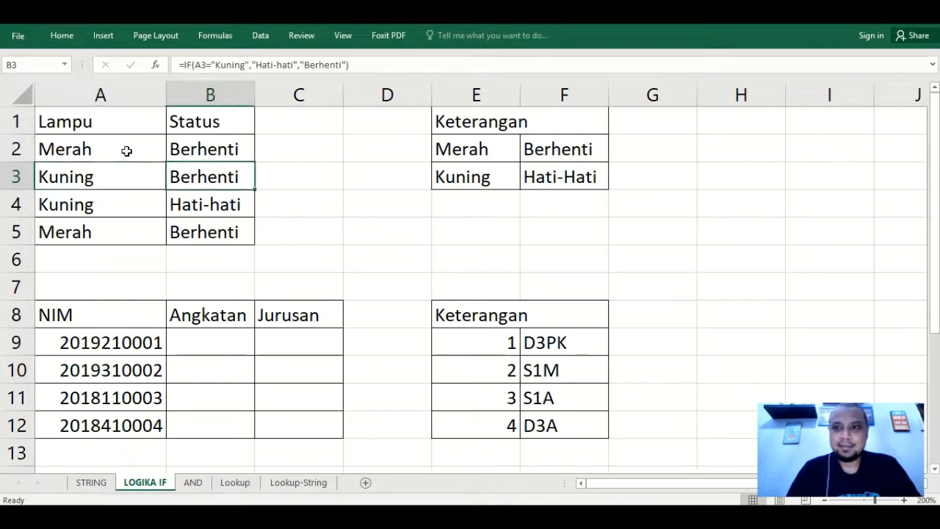
key("Left")
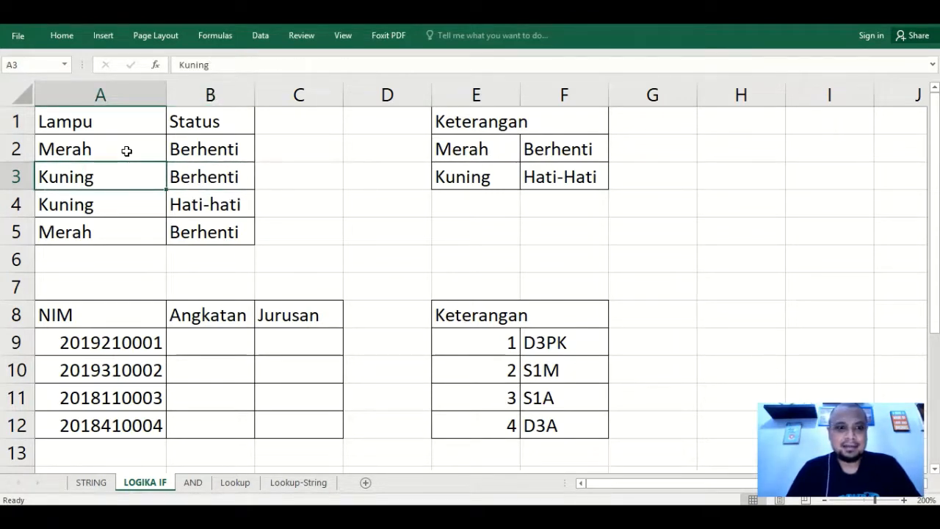
key("F2")
key("Return")
key("Up")
key("Right")
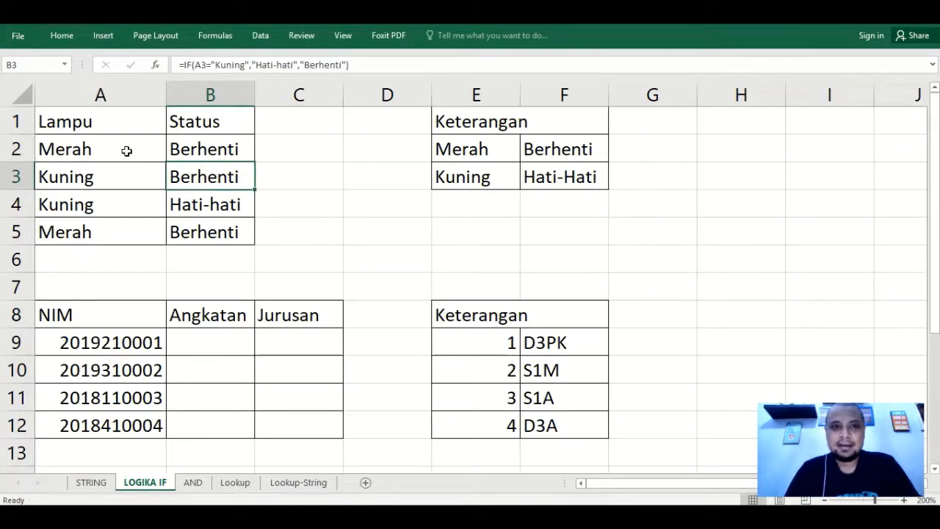
Step: Review the IF function arguments of B3 and compare its status with the Kuning entry in A3
left_click(155, 64)
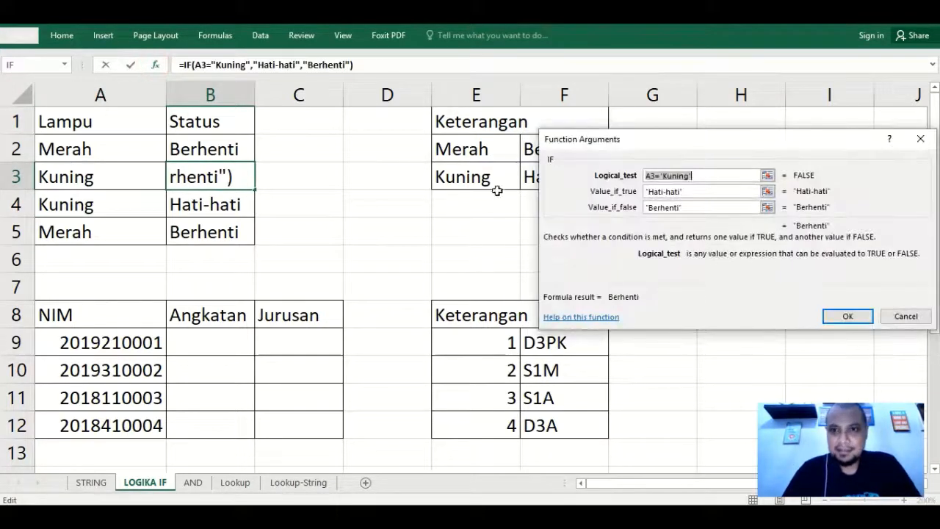
left_click(663, 176)
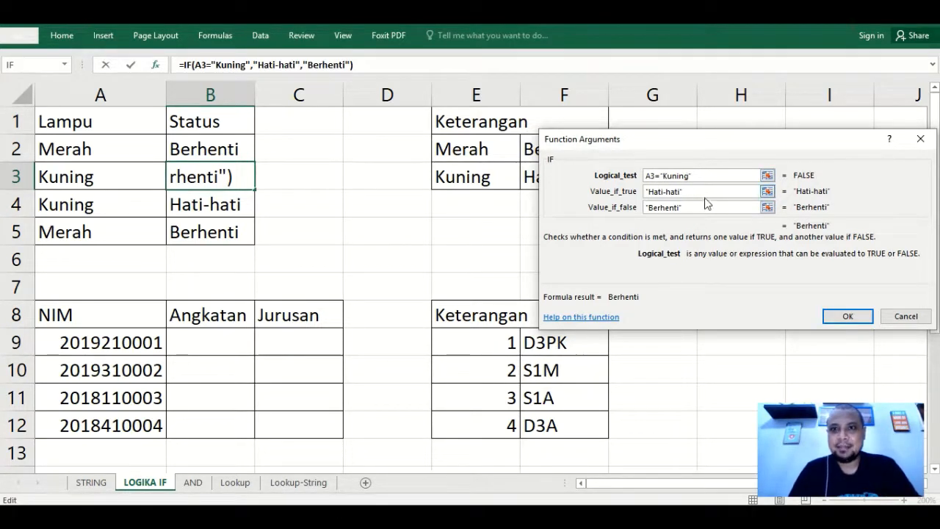
left_click(843, 317)
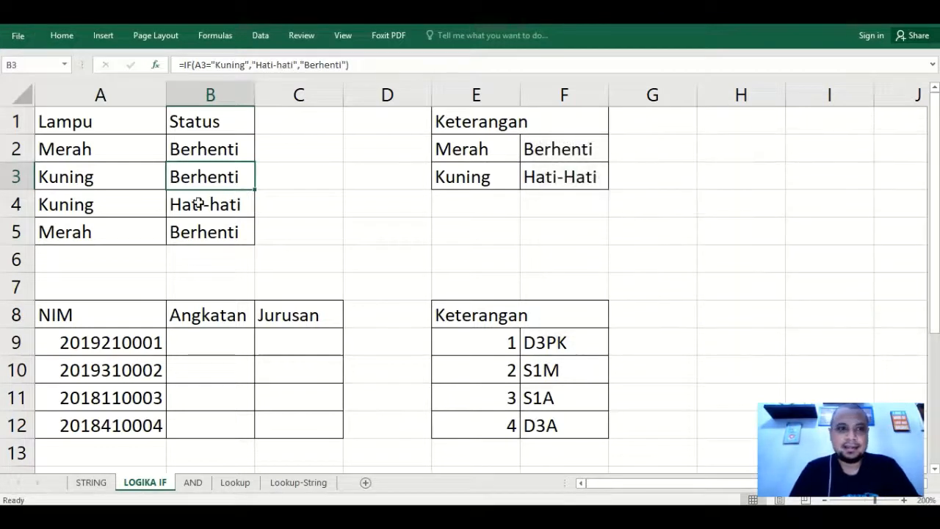
left_click(140, 176)
left_click(198, 176)
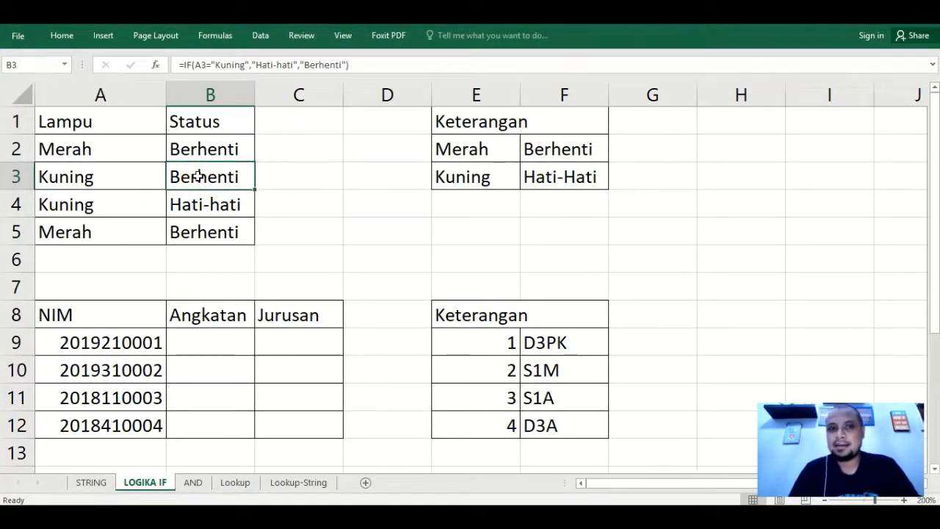
Step: Remove the trailing space after Kuning in A3
left_click(136, 181)
key("F2")
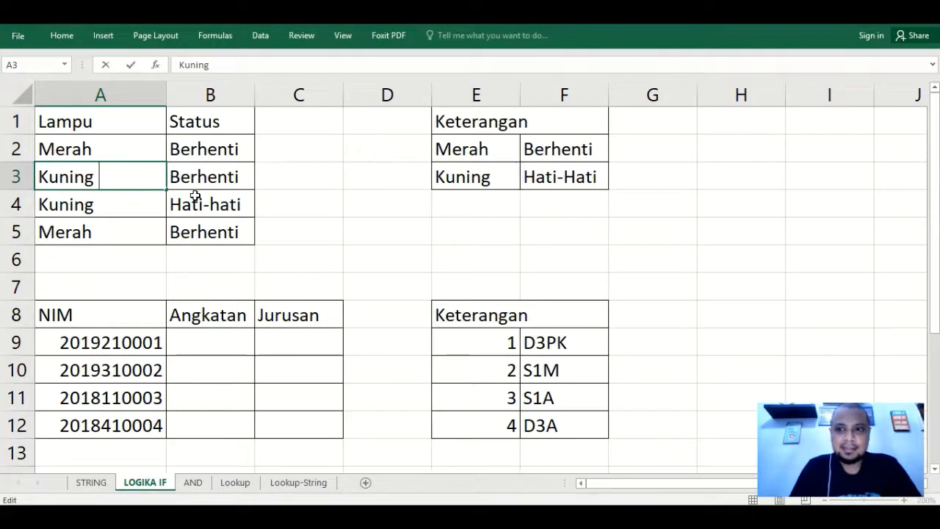
key("BackSpace")
key("Return")
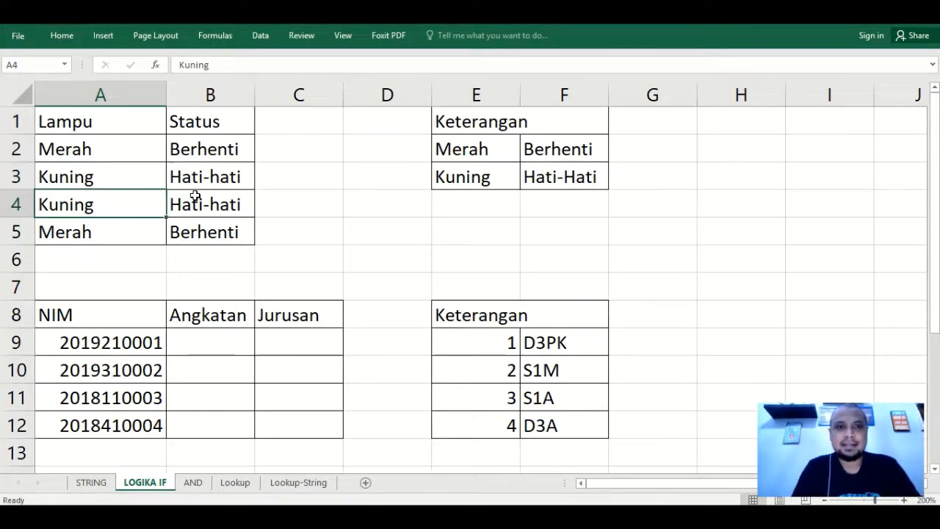
Step: Compare the Lampu entries with their Status results in rows 2 to 5, ending with A2:A5 selected
key("Down")
key("Right")
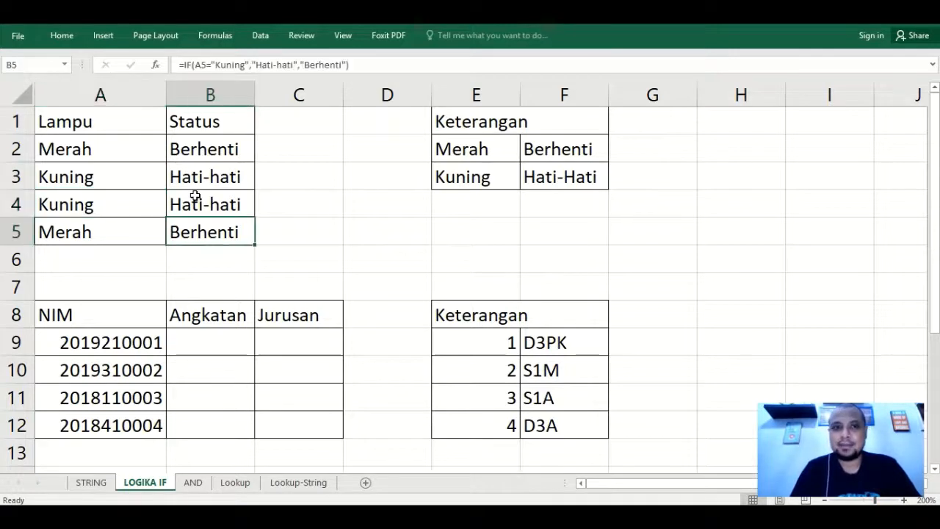
key("Up")
key("Right")
key("Left")
key("Up")
key("Left")
key("Up")
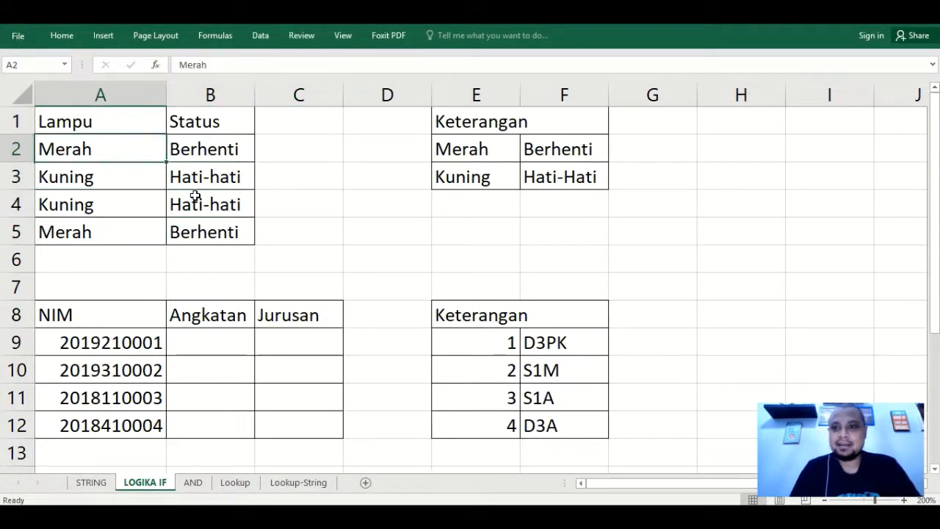
key("Down")
key("Right")
key("Down")
key("Left")
key("Up")
key("Up")
key("Up")
key("Down")
key("shift+Down")
key("shift+Down")
key("shift+Down")
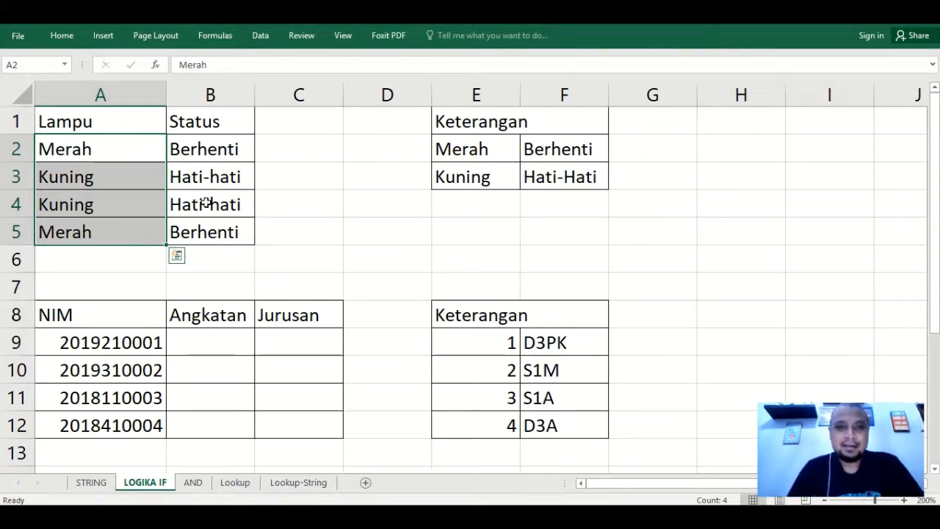
Step: Examine the NIM, Angkatan and Jurusan columns alongside the Keterangan code table in E8:F12
left_click(211, 343)
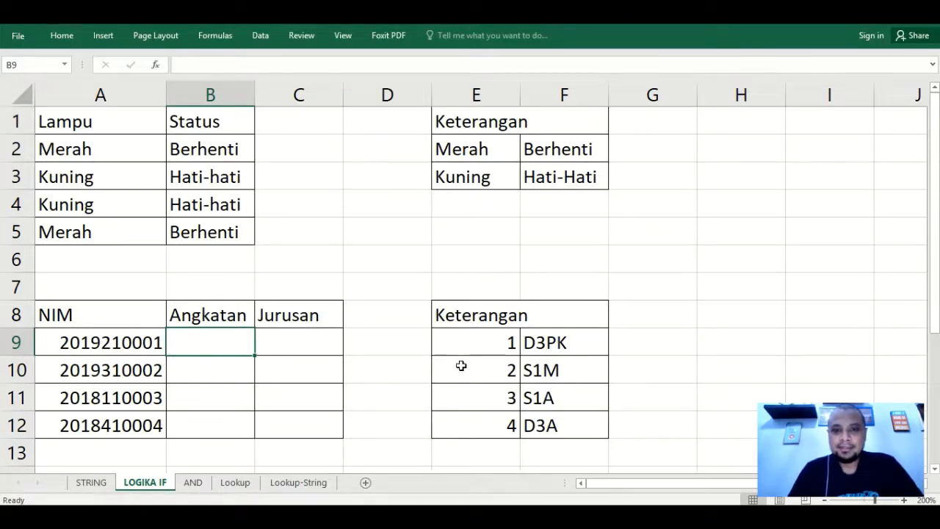
left_click_drag(471, 321, 566, 423)
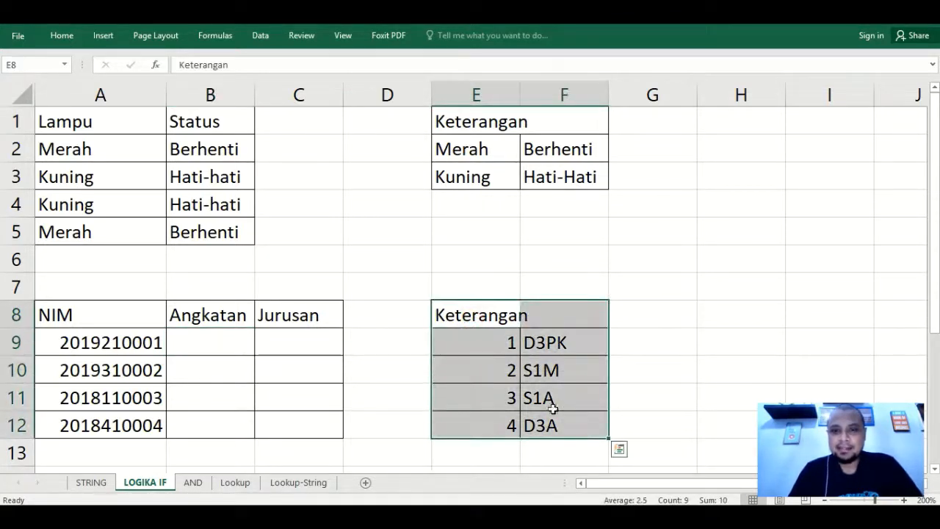
left_click(495, 347)
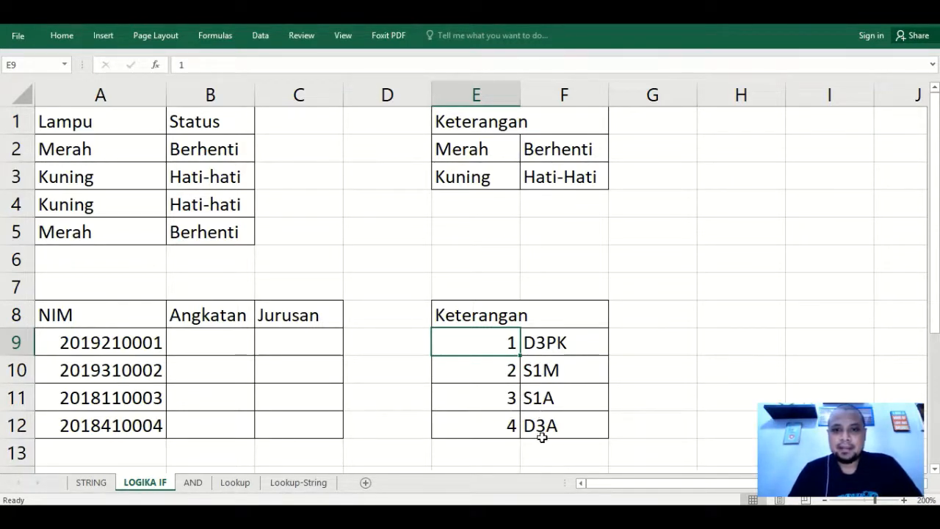
left_click(208, 343)
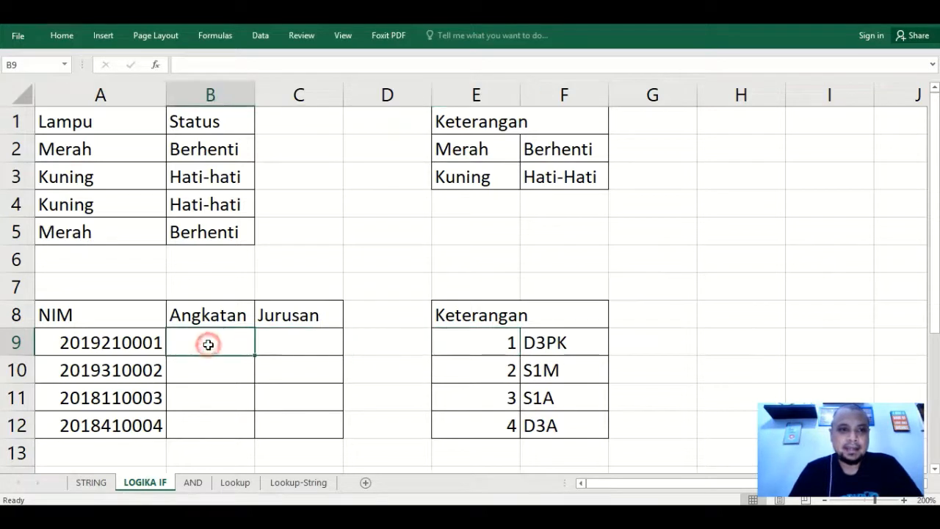
left_click(99, 343)
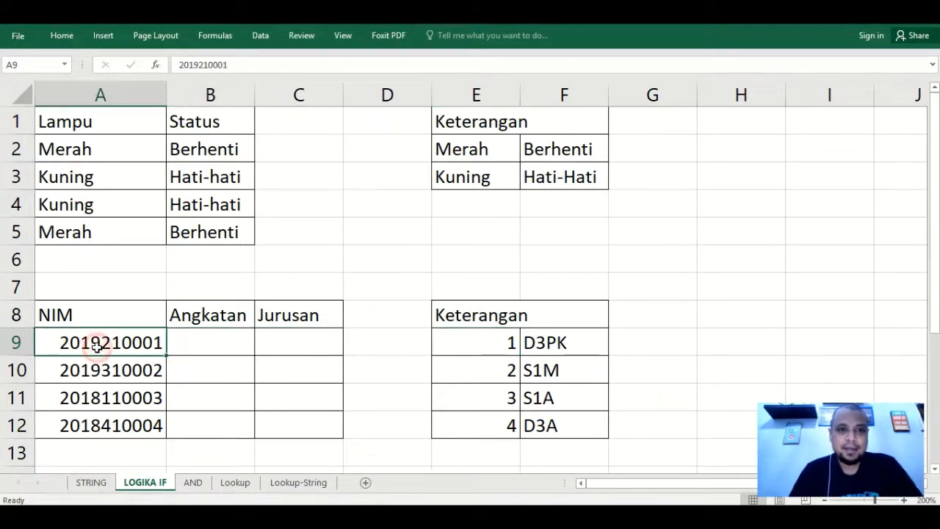
left_click(199, 346)
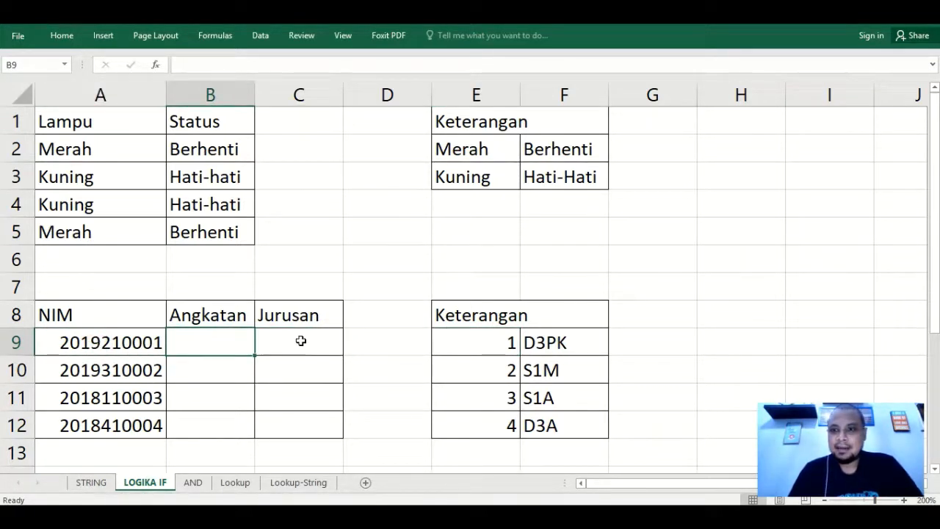
left_click(102, 403)
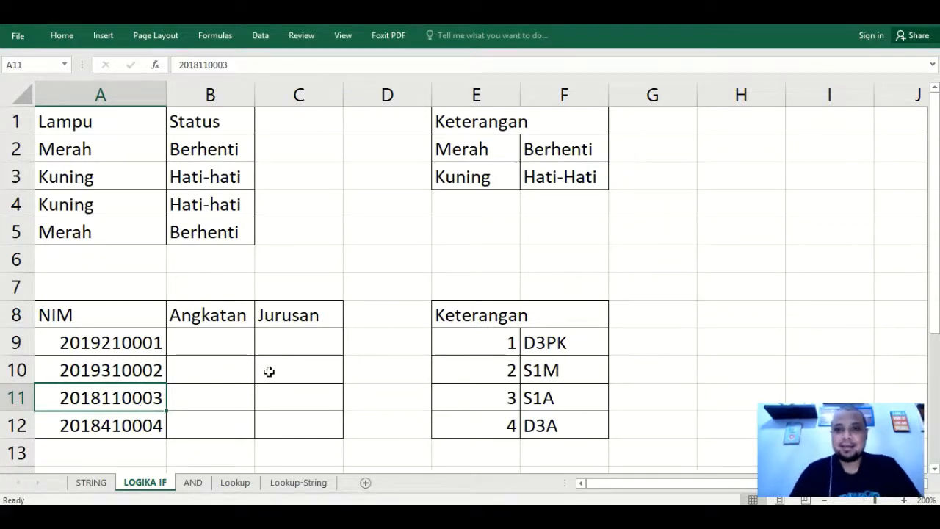
left_click(297, 343)
left_click_drag(507, 342, 509, 425)
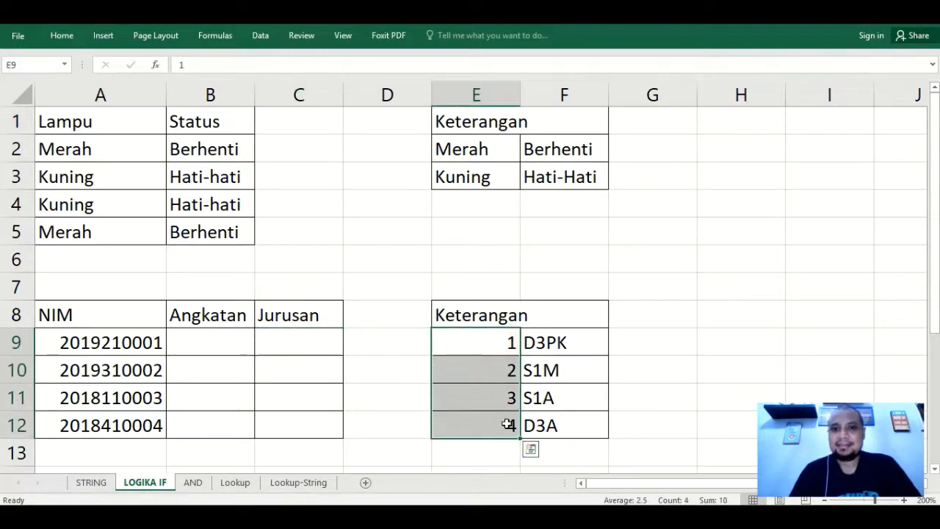
left_click(229, 343)
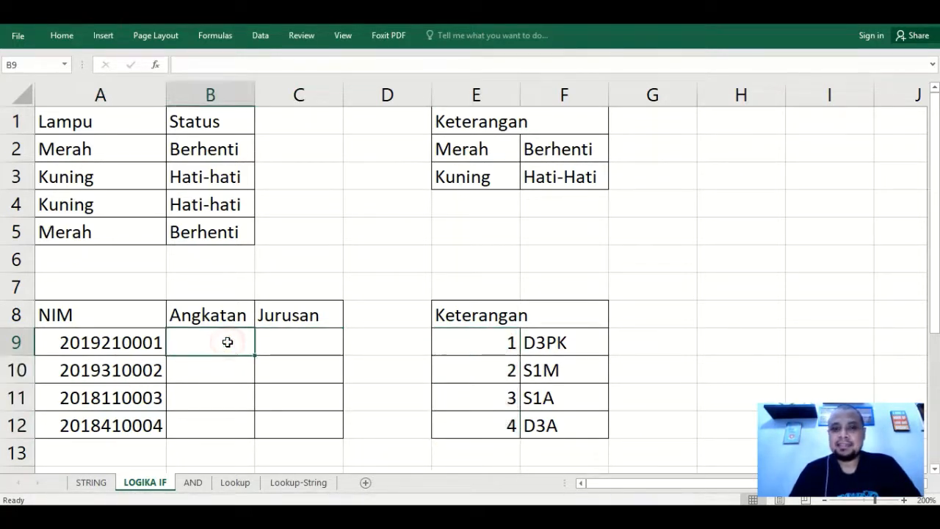
left_click(491, 342)
left_click_drag(495, 370, 498, 422)
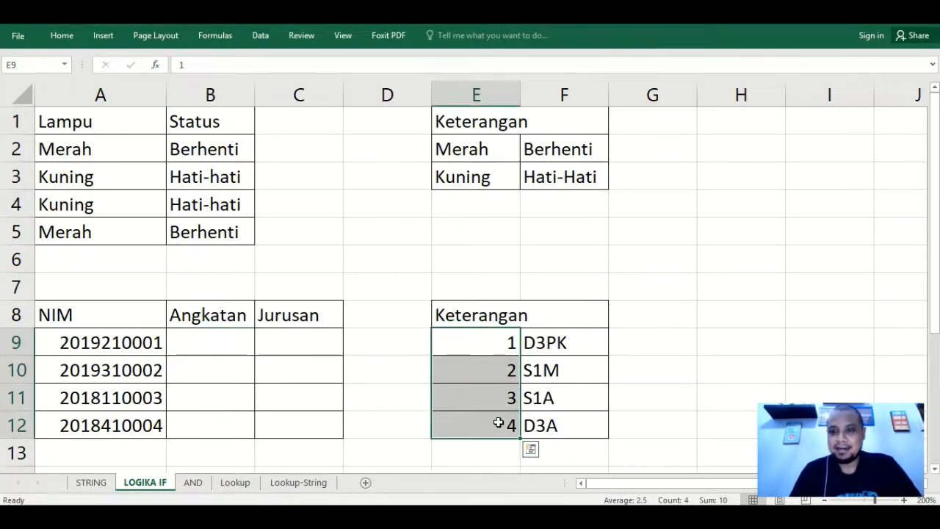
Step: Start an IF function in the Angkatan cell B9 and open its function arguments
left_click(228, 344)
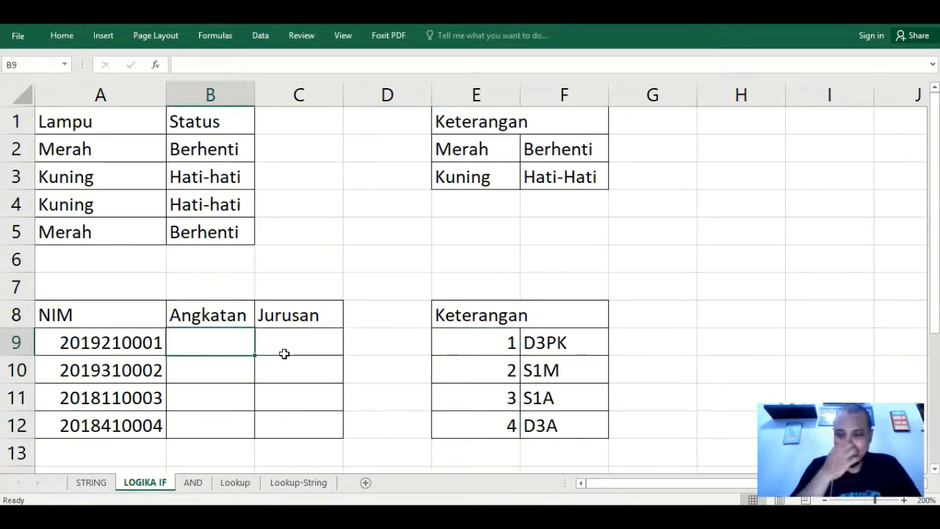
type("=")
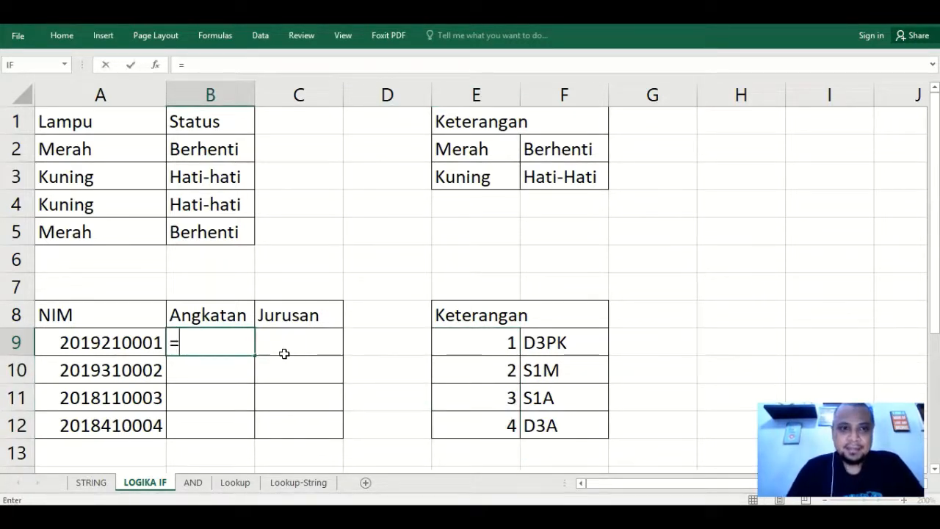
left_click(155, 65)
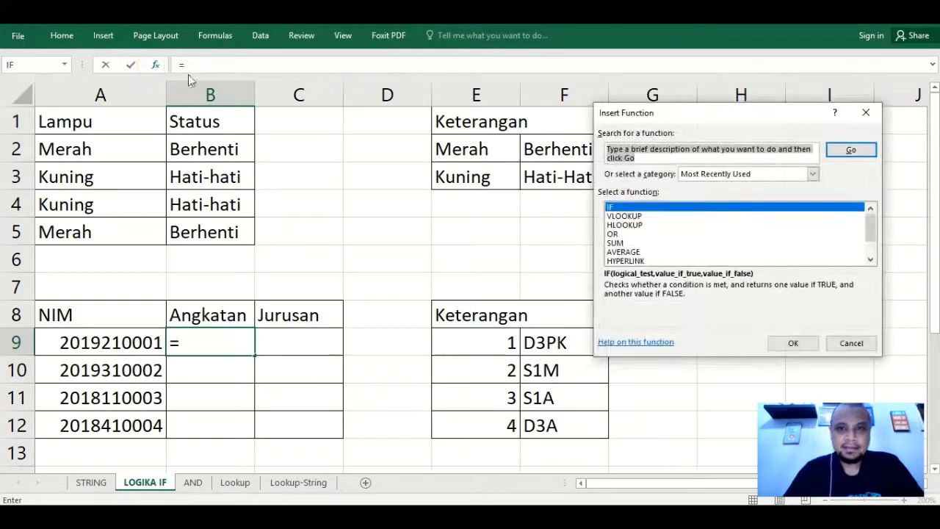
double_click(613, 208)
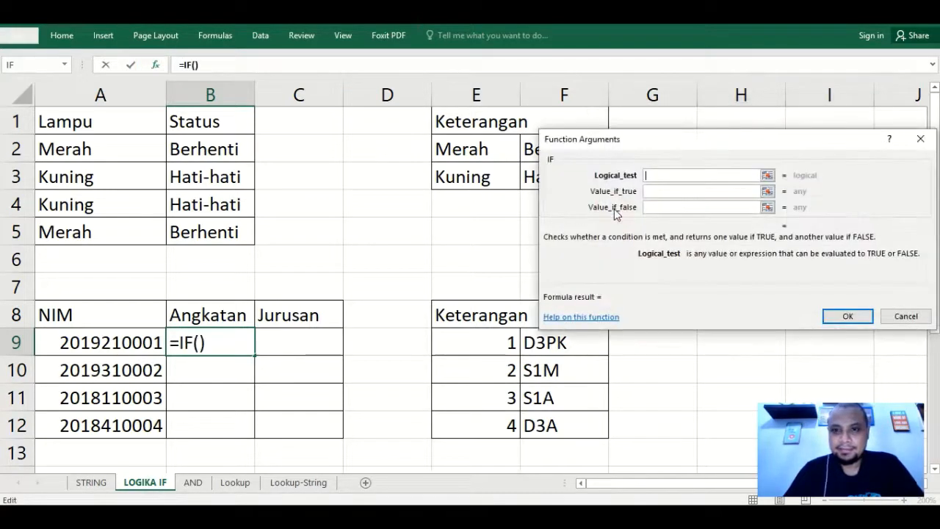
left_click(137, 346)
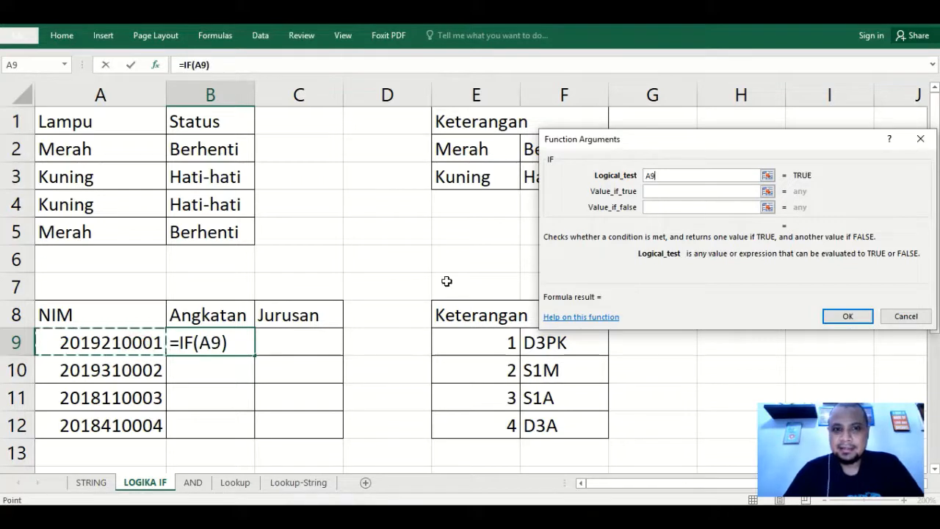
key("BackSpace")
key("BackSpace")
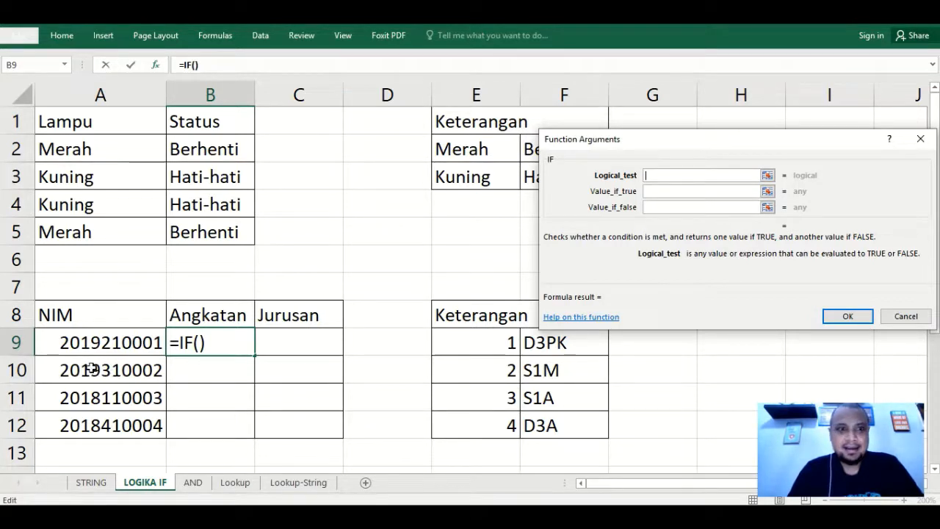
Step: Set the logical test of the IF function in B9 to left(A9,4)="2019"
type("left(")
left_click(144, 342)
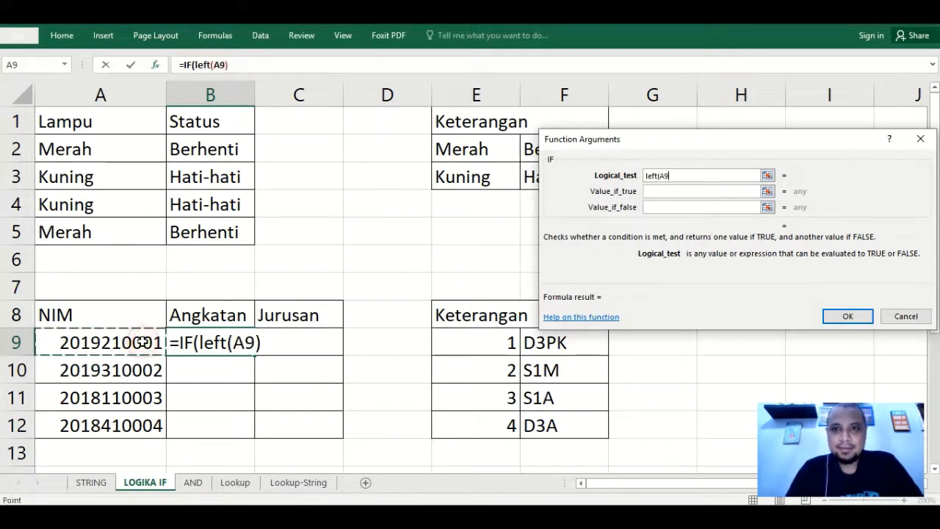
type(",")
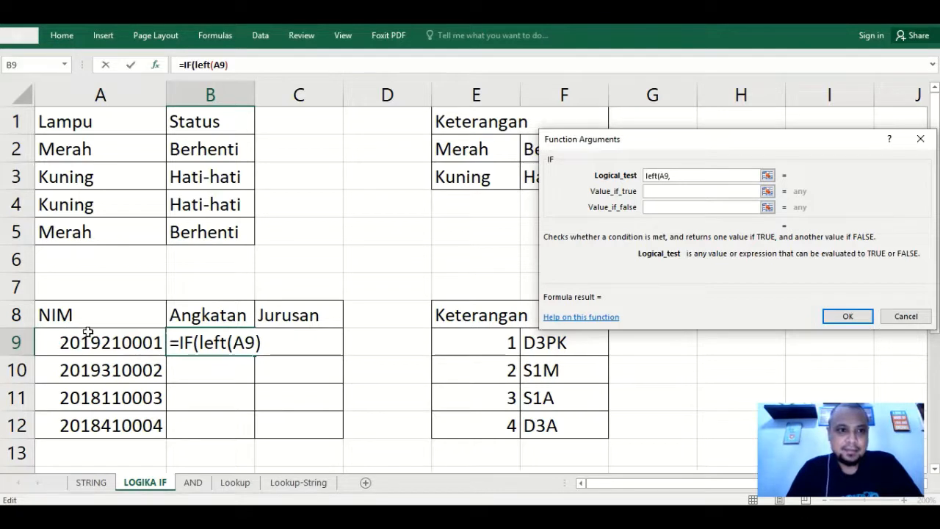
type("4")
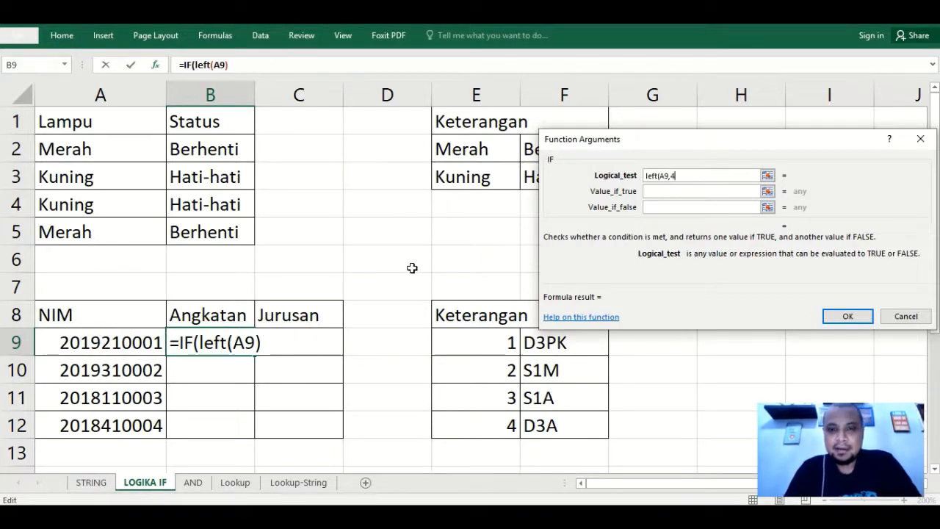
type(")")
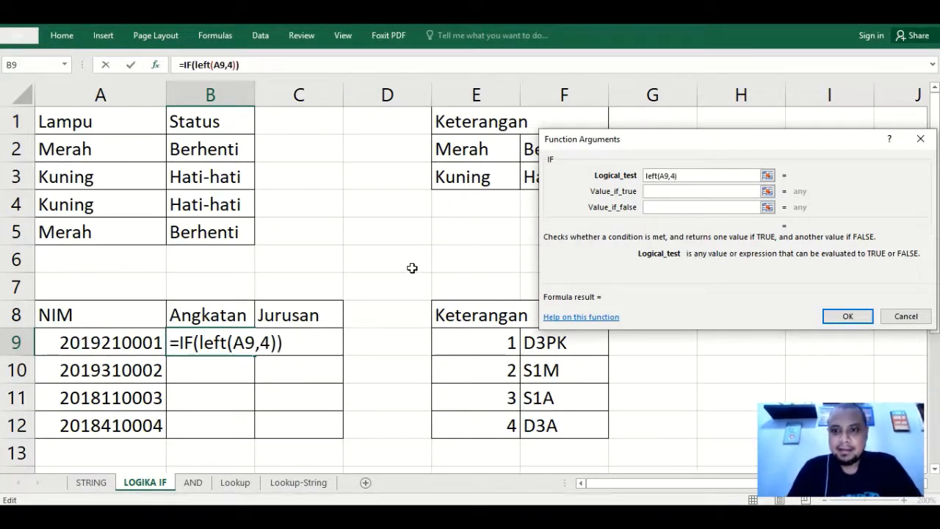
type("=")
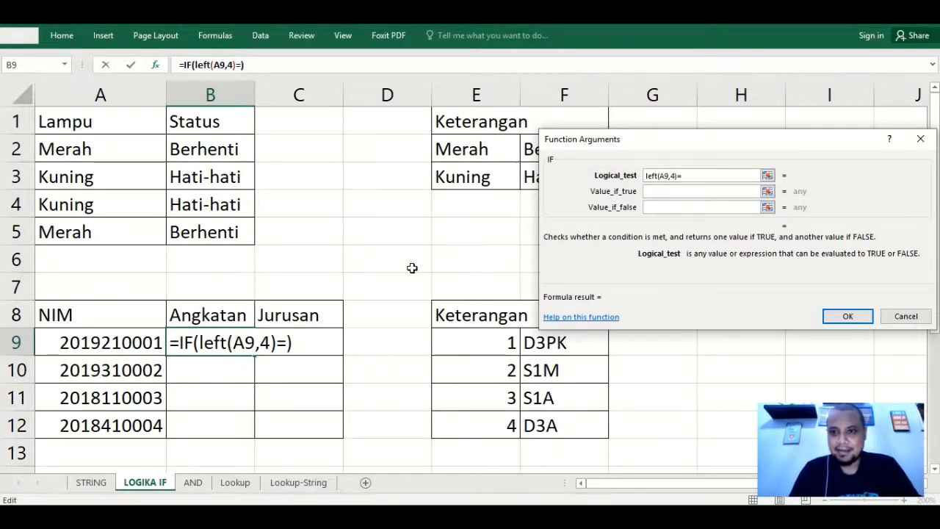
type("\"")
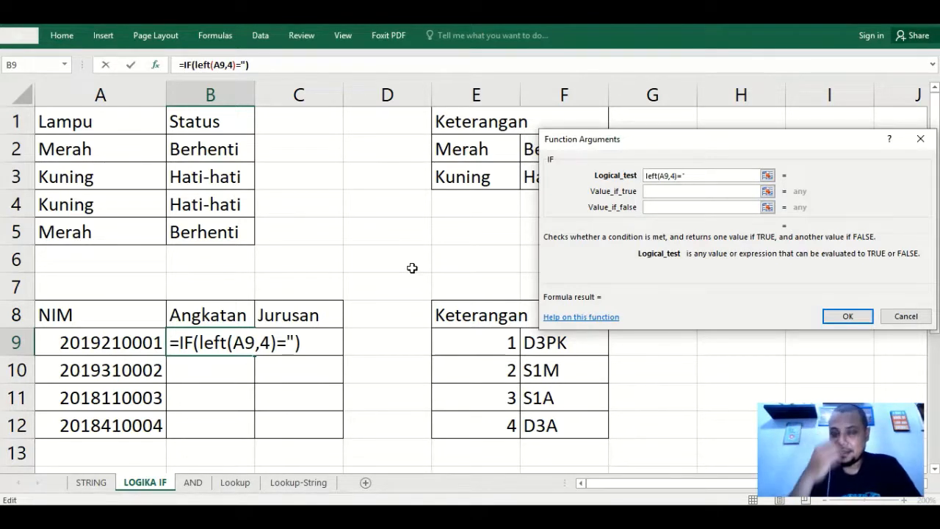
type("2019\"")
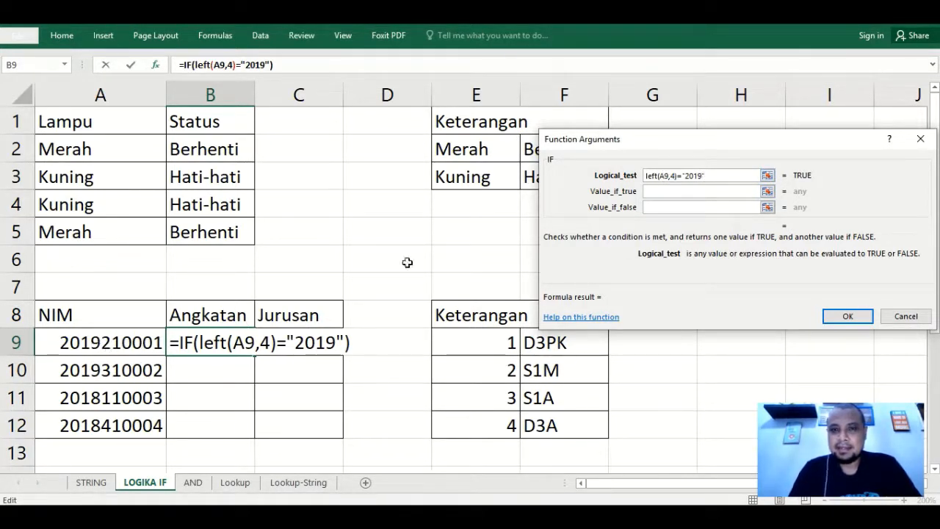
Step: Set the IF function in B9 to return "Maba" if true and "Mala" if false, and confirm the formula
left_click(694, 191)
type("\"Maba\"")
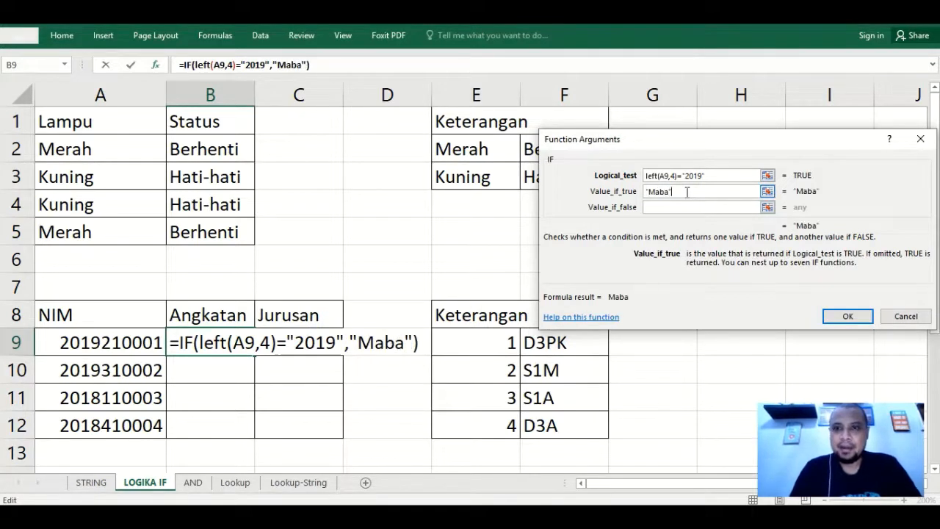
left_click(668, 206)
type("\"")
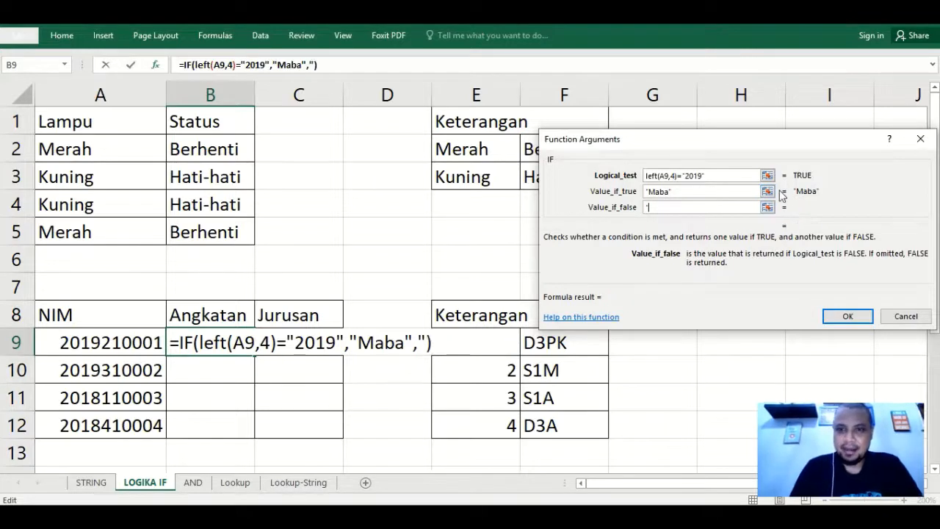
type("Mala\"")
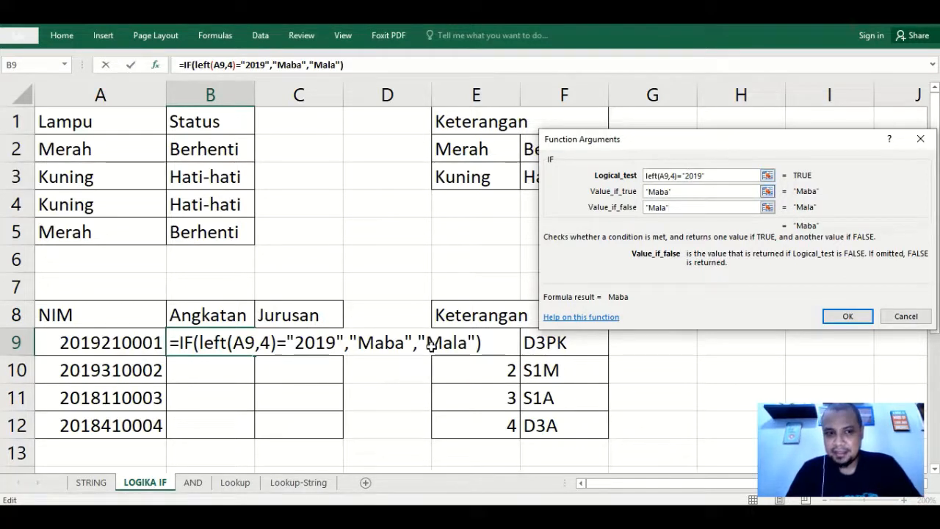
left_click(841, 315)
Step: Fill the Angkatan formula from B9 down to B12, and select the Jurusan cell C9
left_click_drag(255, 356, 250, 429)
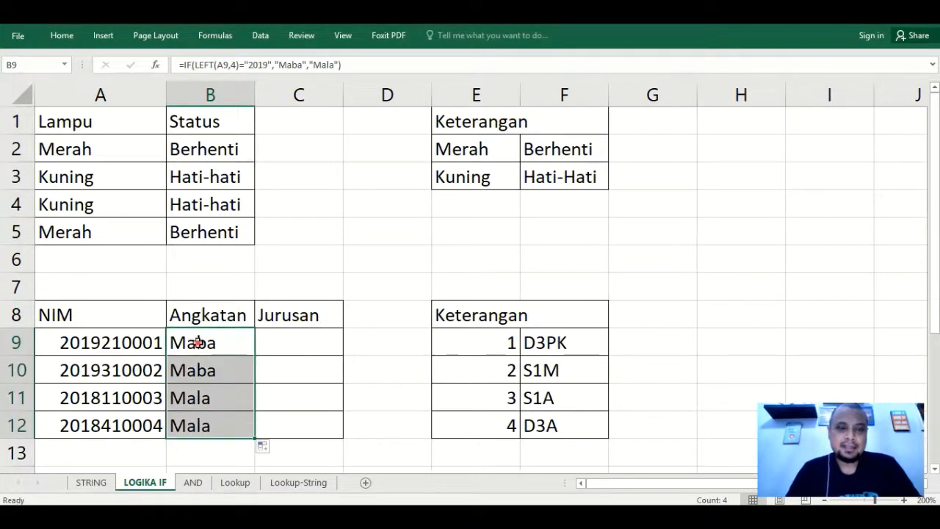
left_click(198, 340)
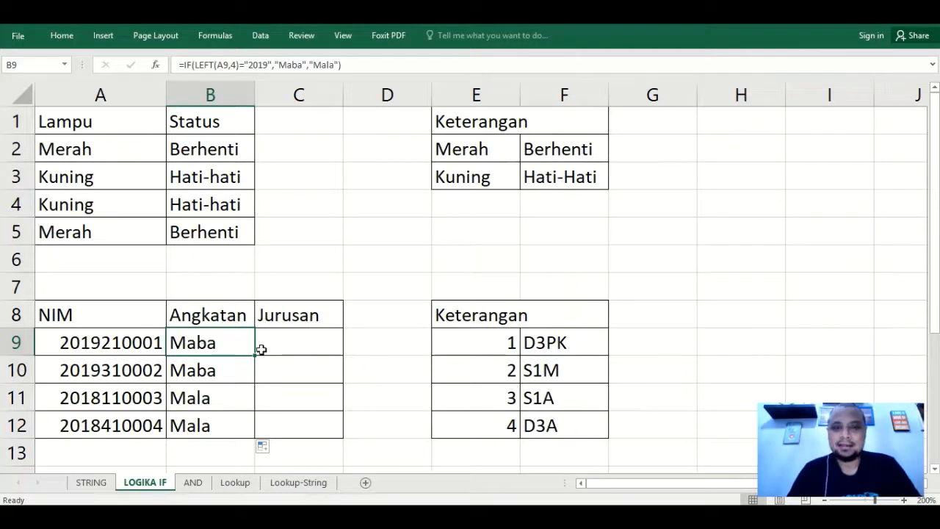
left_click(287, 342)
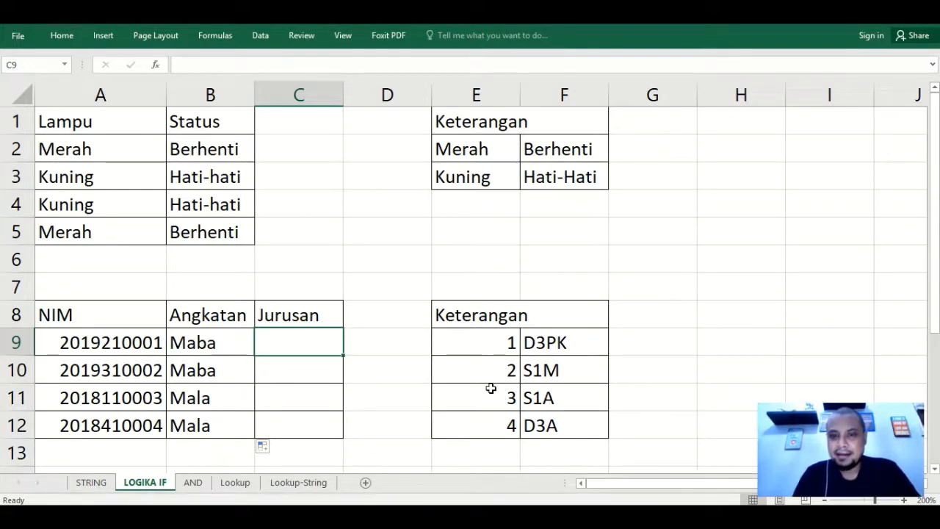
left_click(300, 343)
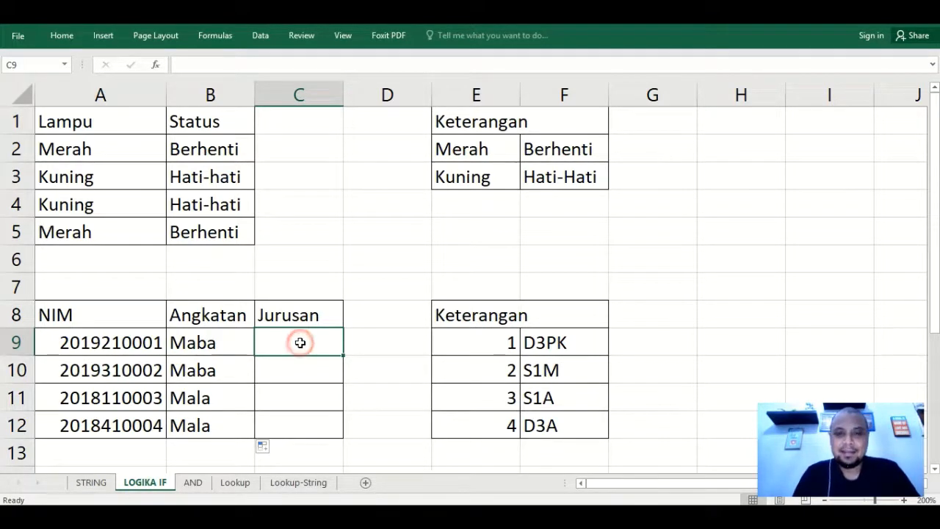
Step: Start an IF function in the Jurusan cell C9 with the logical test mid(A9,5,1)="1"
left_click(157, 65)
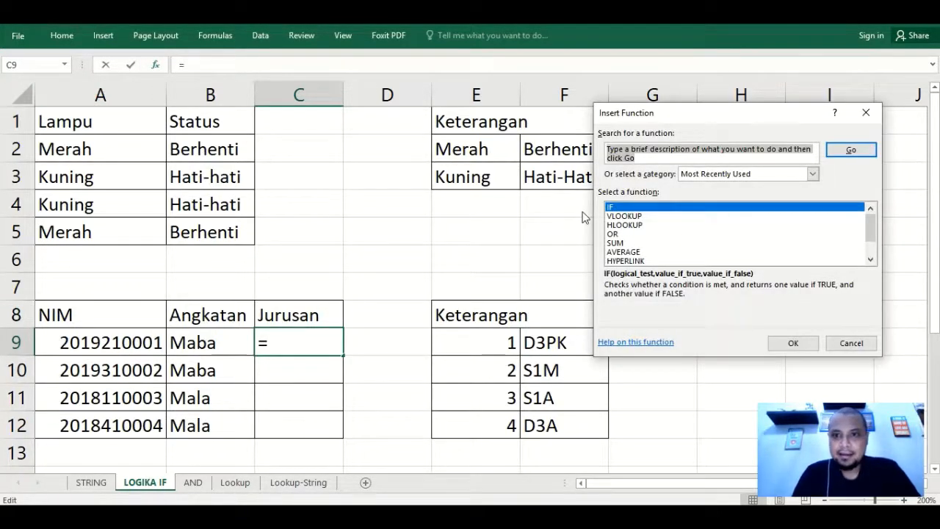
double_click(620, 208)
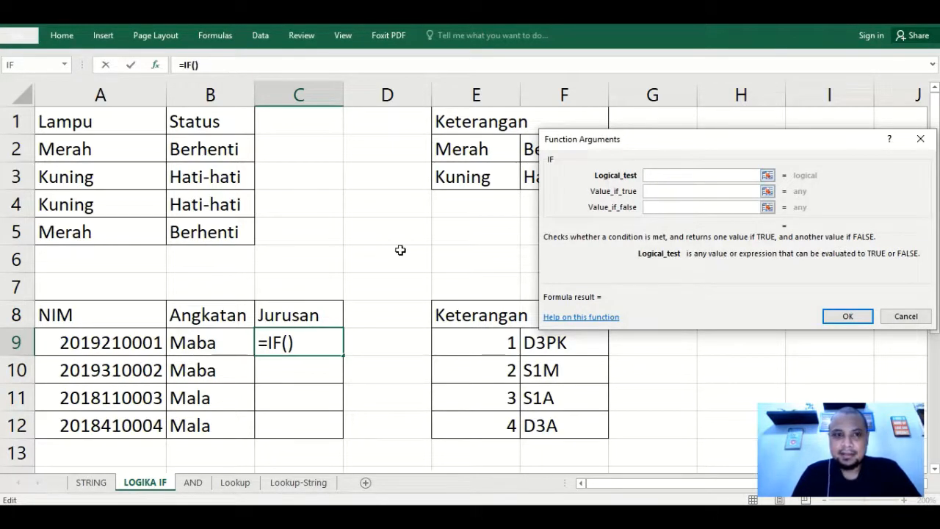
type("mid(")
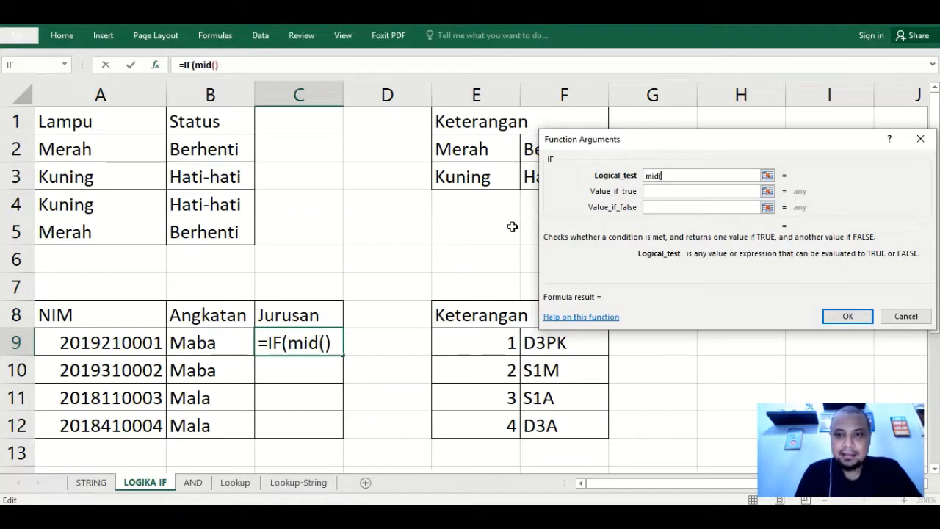
left_click(119, 343)
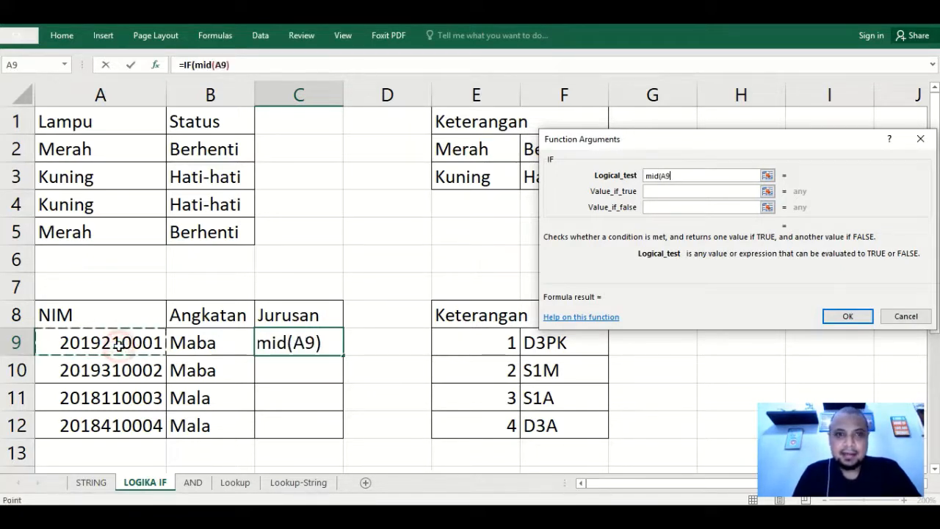
type(",")
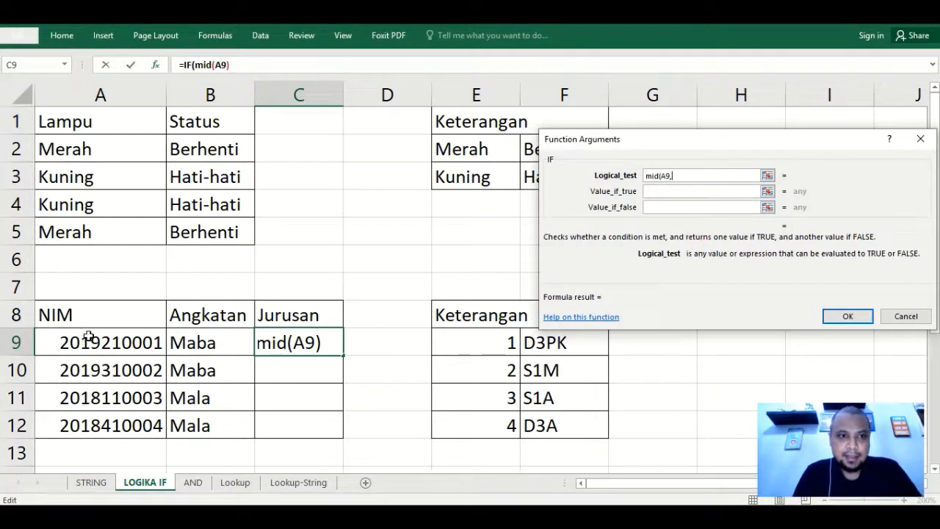
type("5")
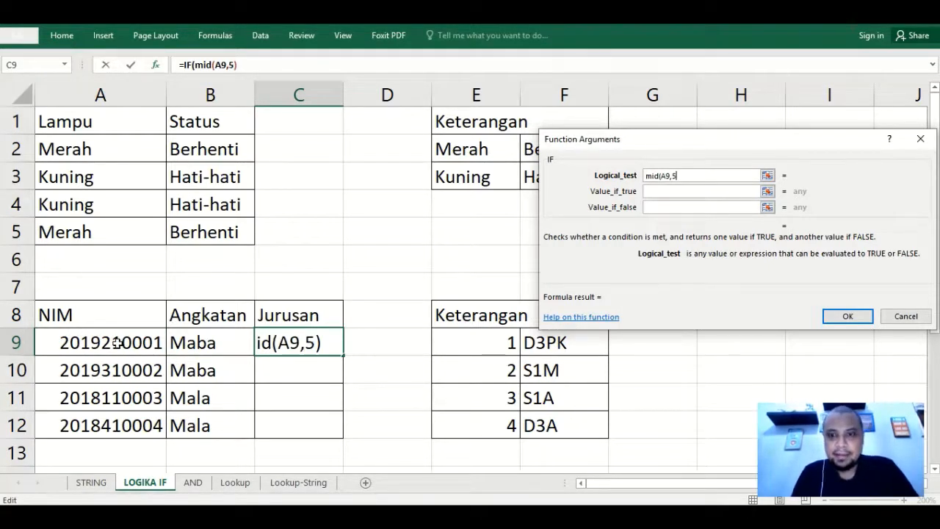
type(",1)")
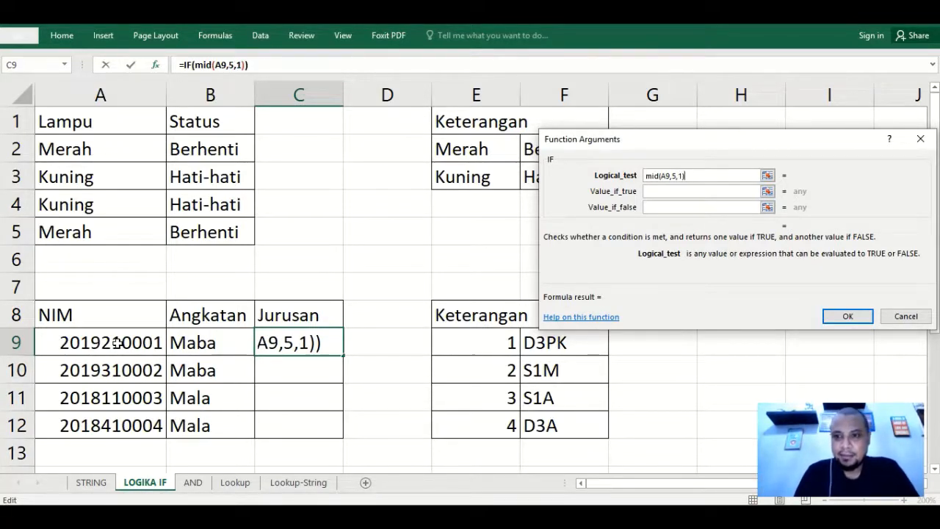
type("=")
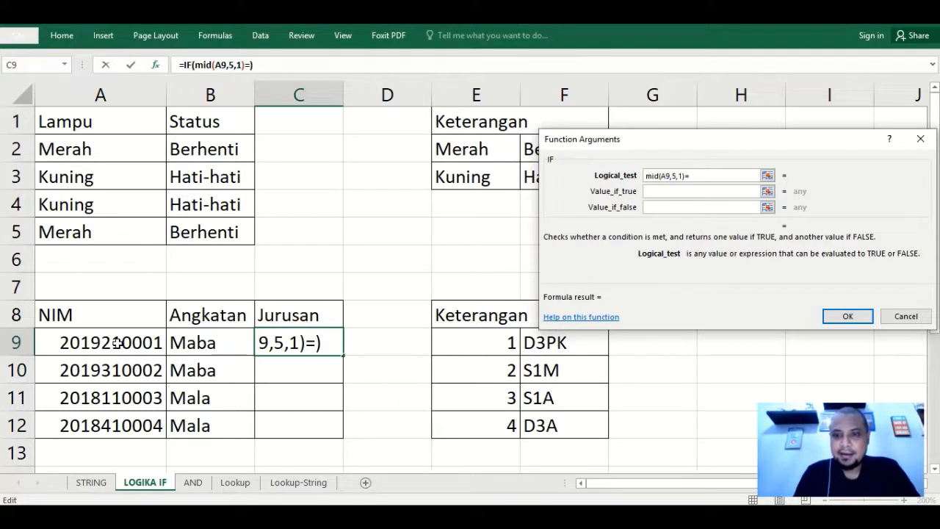
type("\"1\"")
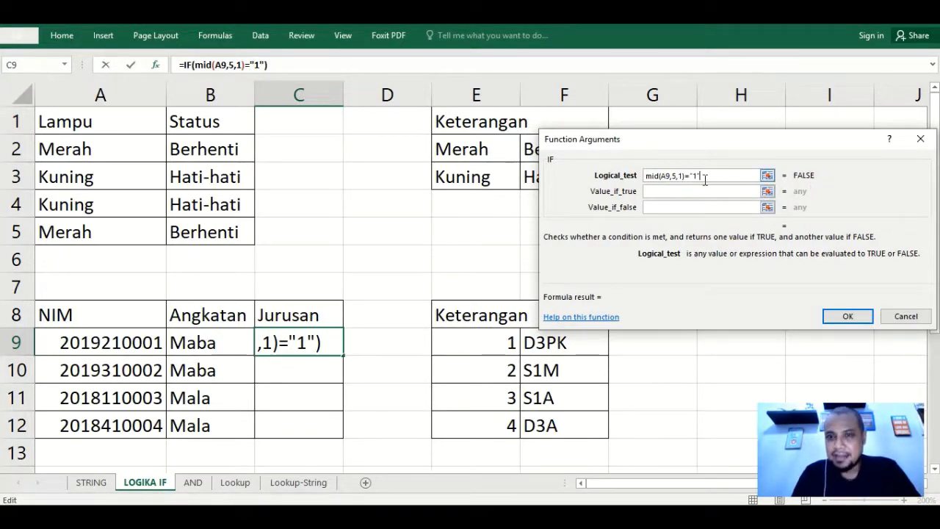
Step: Set the IF function in C9 to return "D3PK" if the test is true
left_click(658, 192)
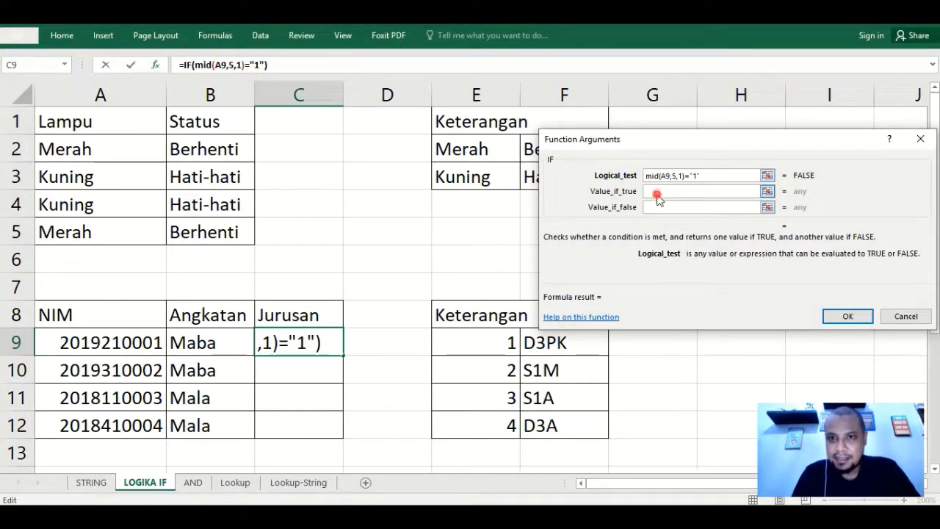
left_click(698, 176)
left_click(667, 192)
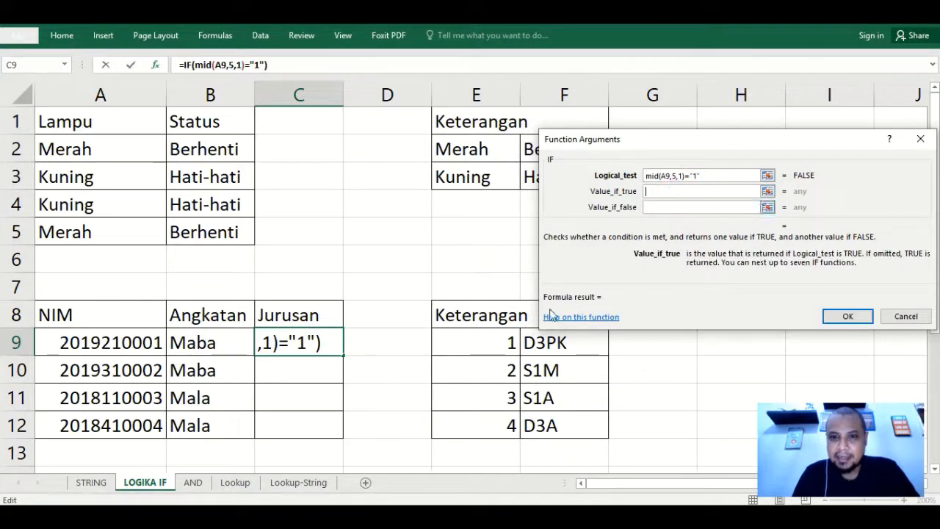
type("\"D")
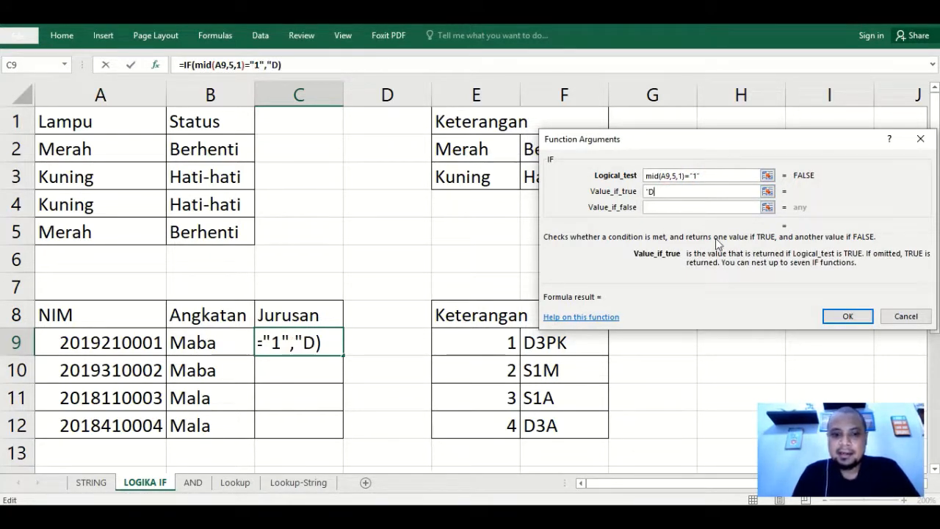
type("3PK\"")
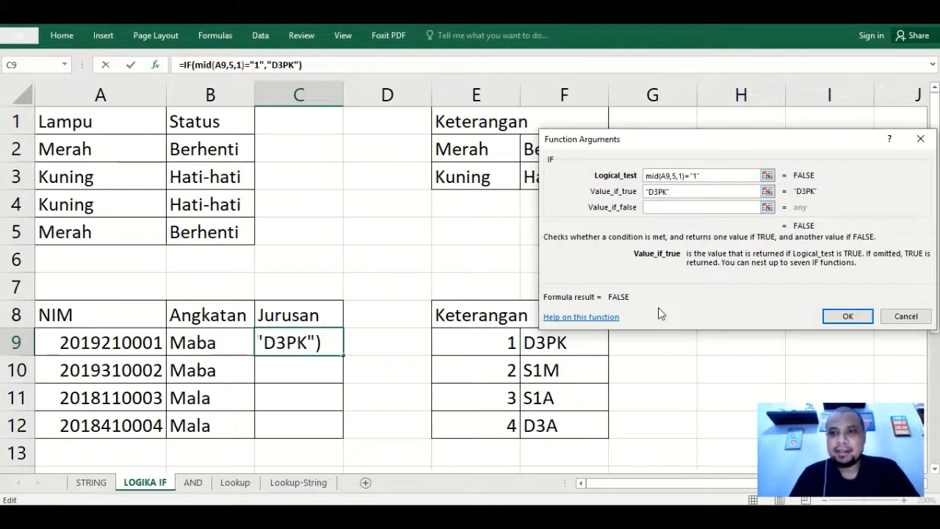
Step: Nest a second IF as the false value of the C9 formula, with the logical test mid(A9,5,1)="2"
left_click(656, 207)
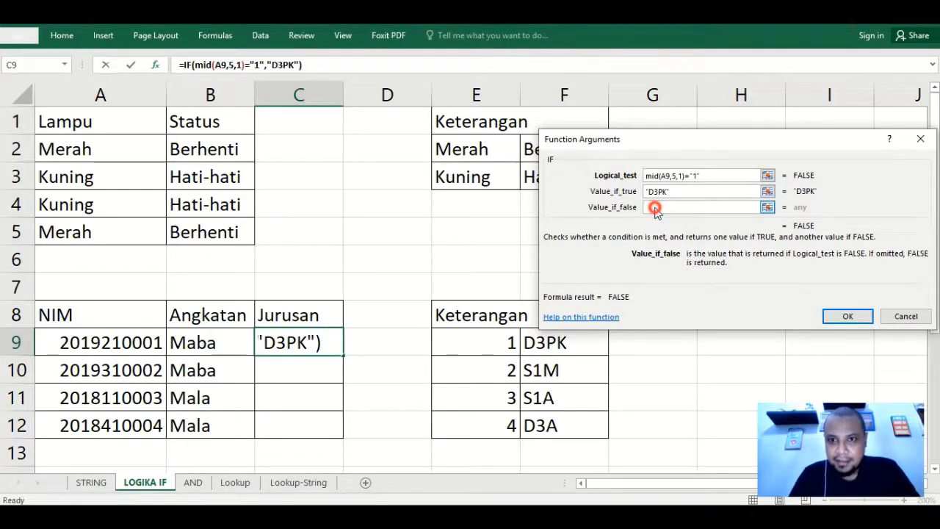
left_click(651, 207)
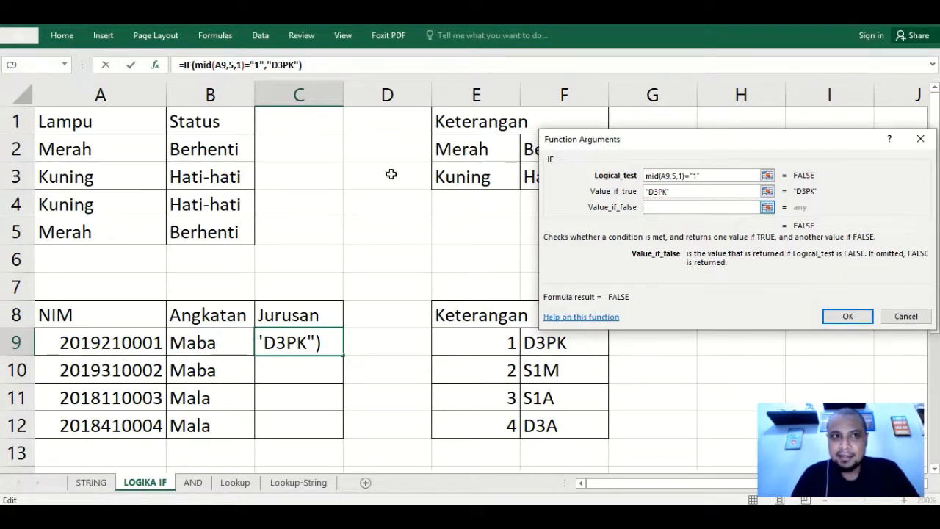
left_click(12, 66)
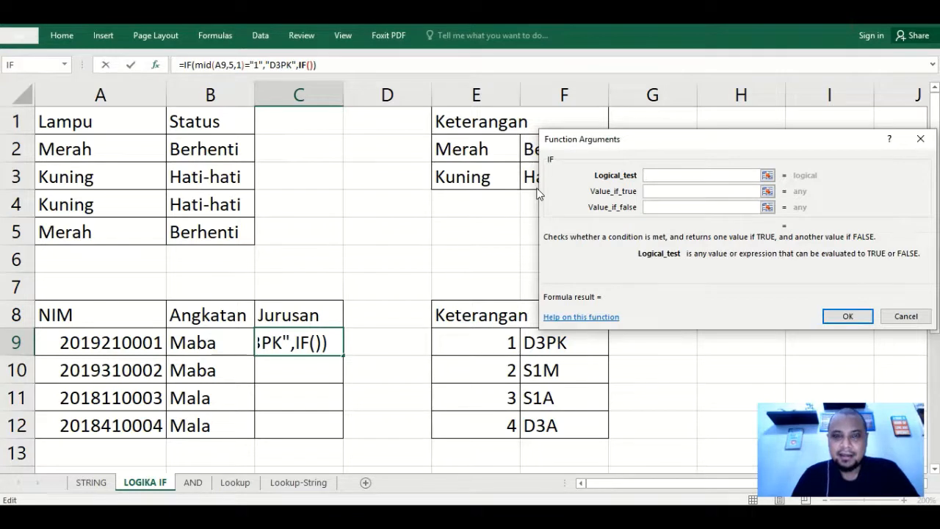
type("mi")
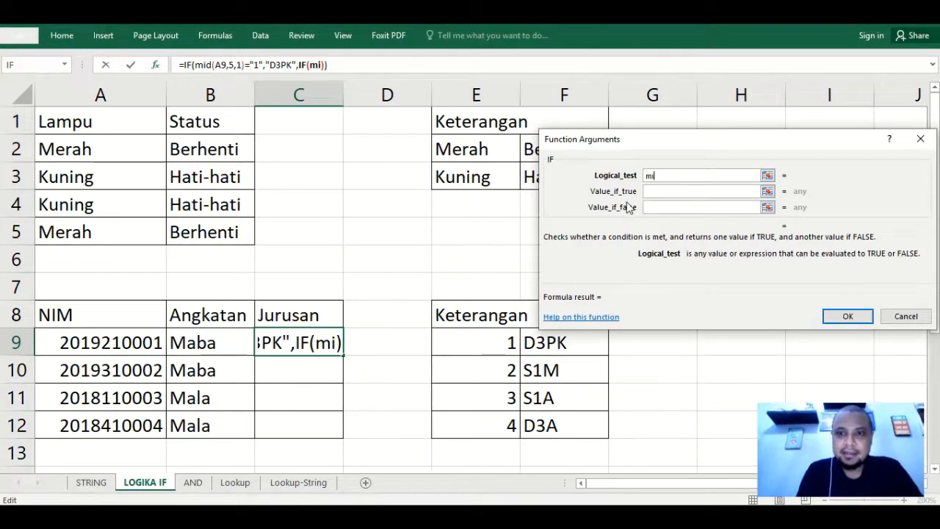
type("d(")
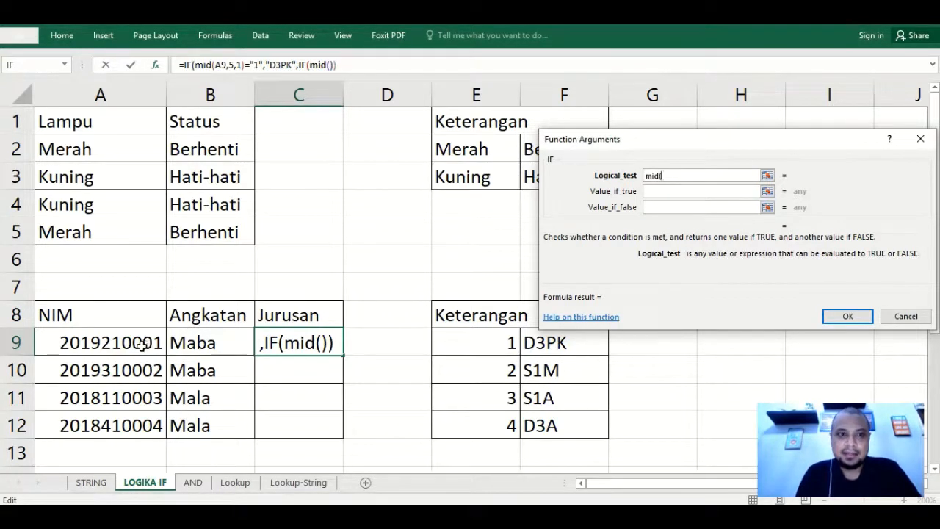
left_click(142, 346)
type(",5,1)=")
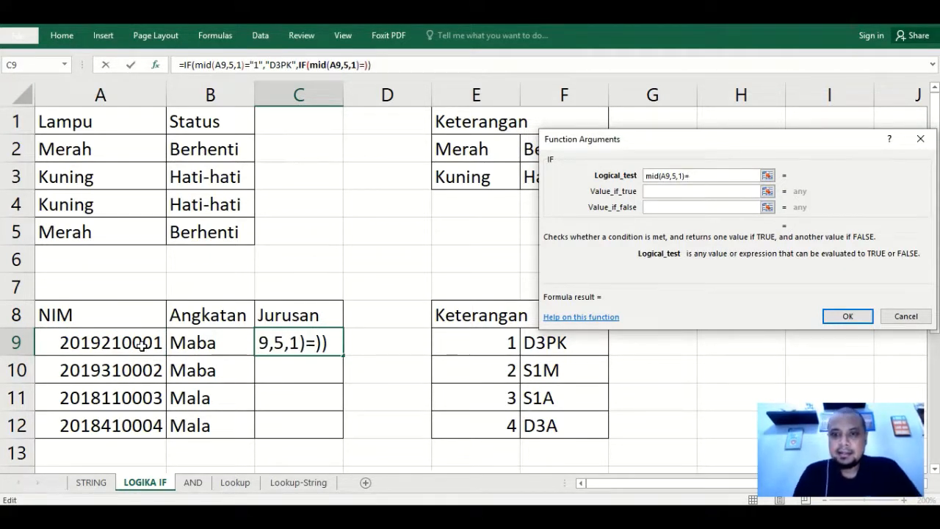
type("\"2\"")
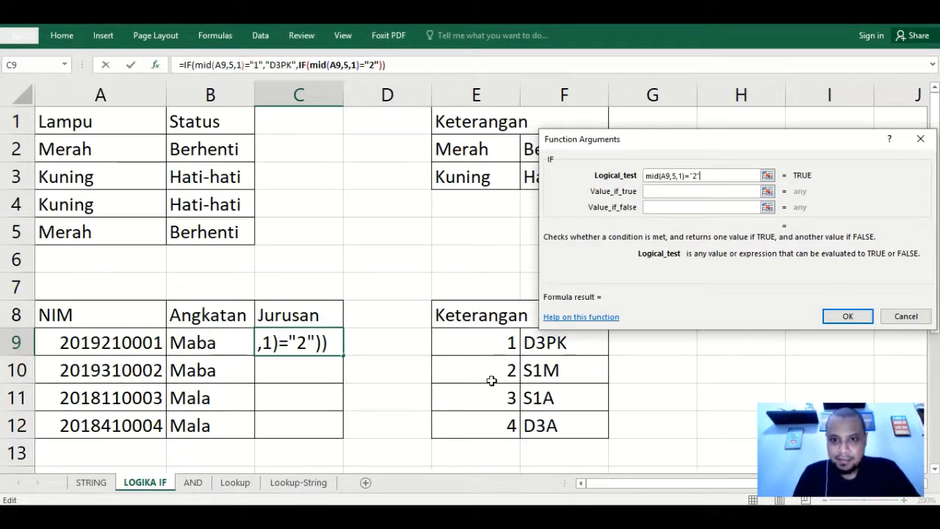
Step: Set the second, nested IF in C9 to return "S1M" if its test is true
left_click(679, 191)
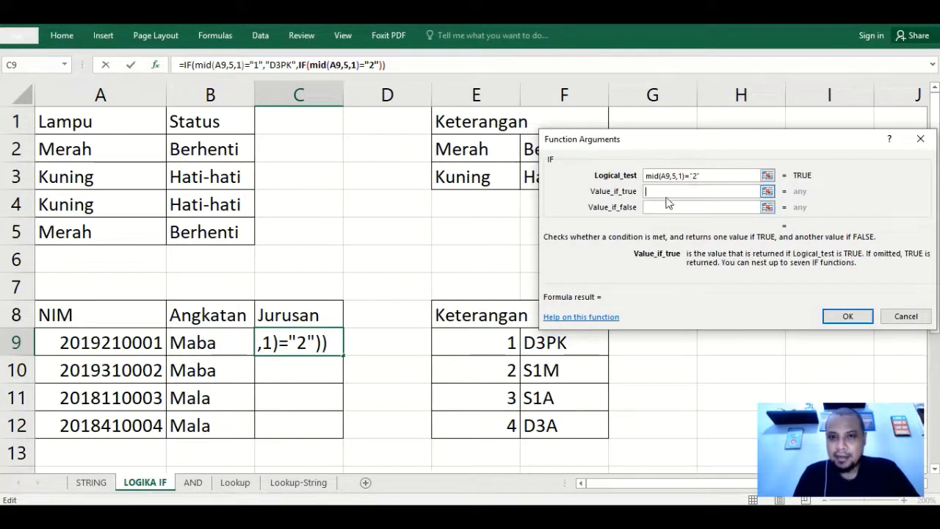
type("\"")
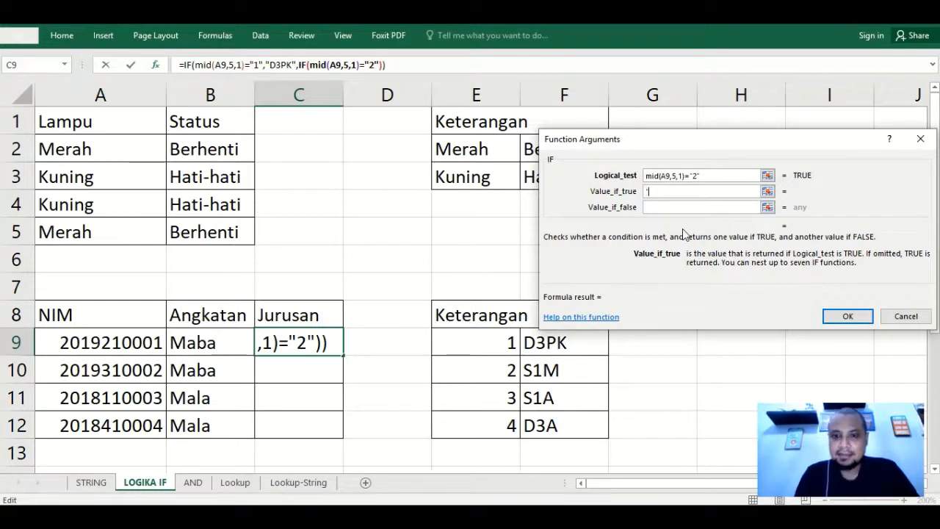
type("S1M\"")
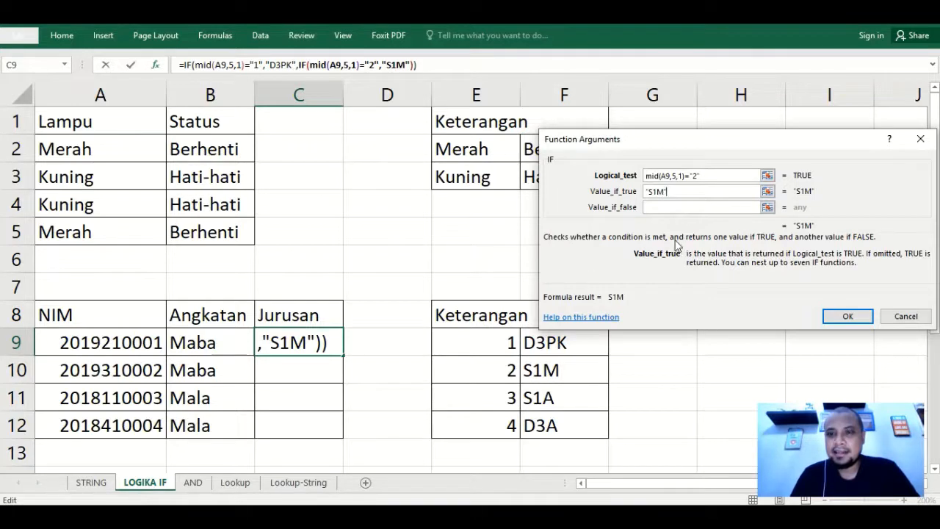
Step: Nest a third IF as the false value of the second one, with the logical test mid(A9,5,1)="3"
left_click(647, 209)
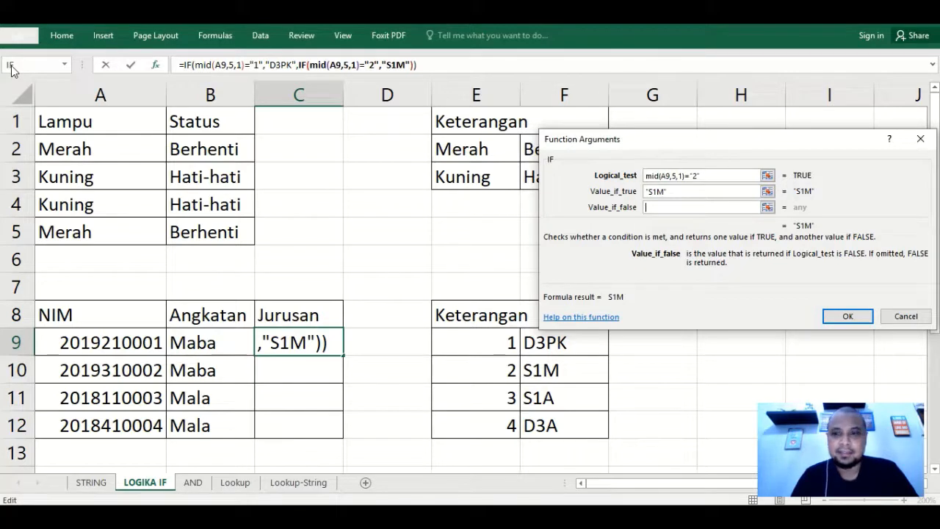
left_click(11, 66)
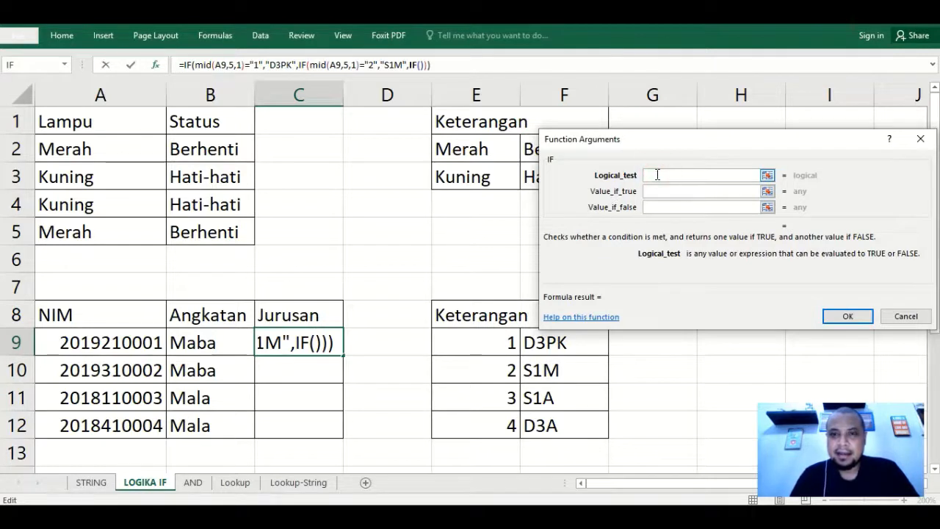
type("mid(")
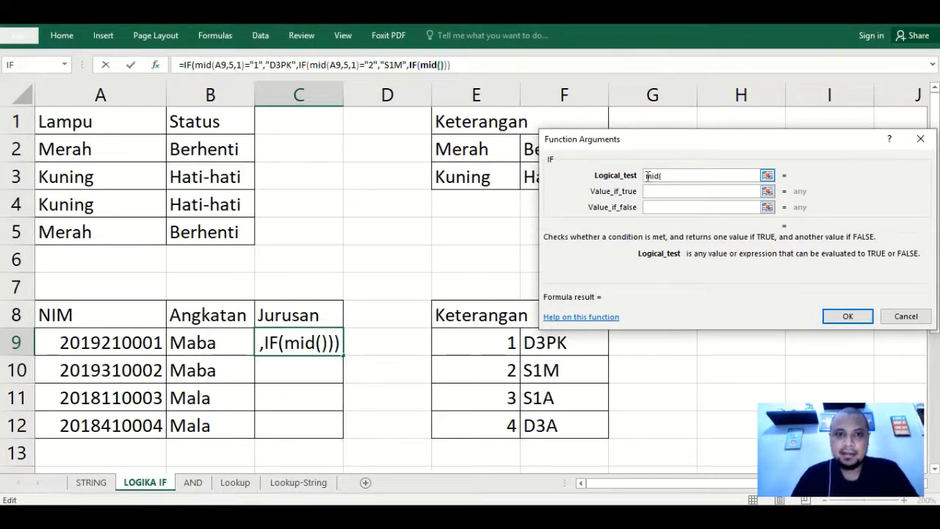
left_click(133, 337)
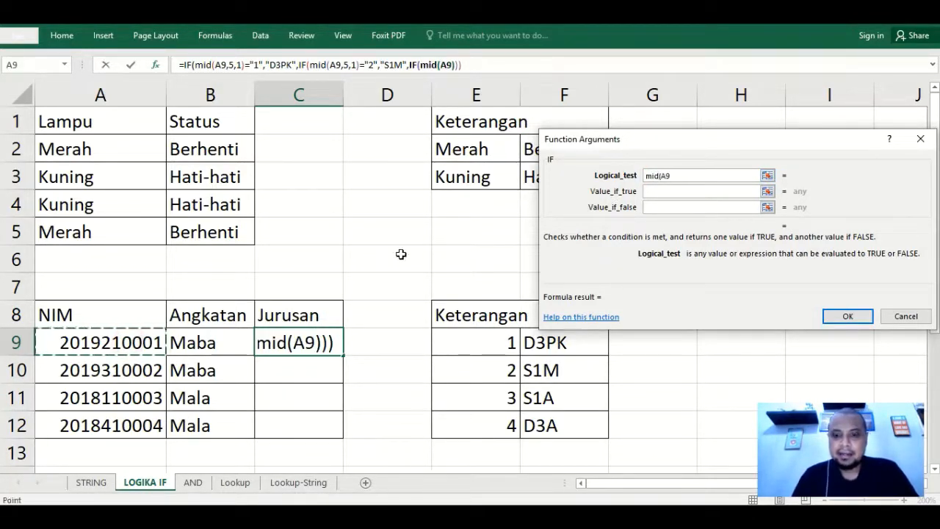
type(",5,1)=\"")
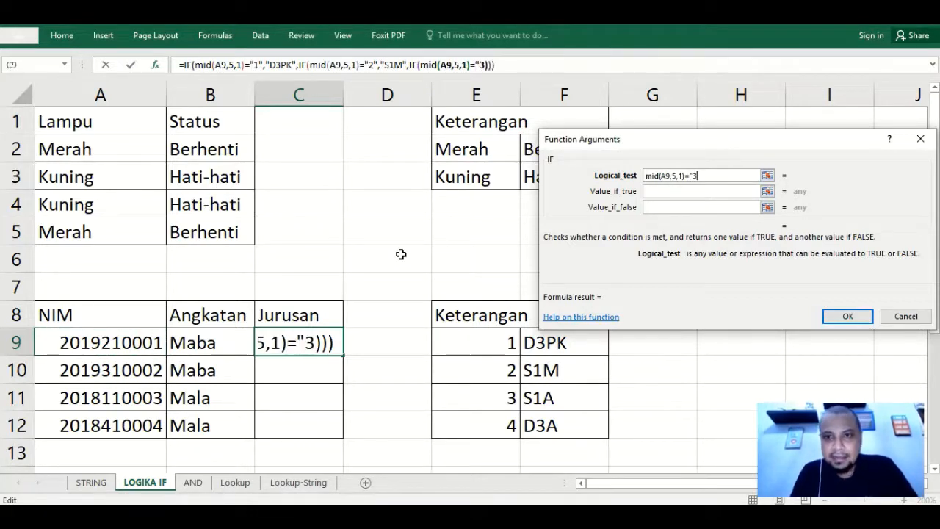
type("3\"")
Step: Set the third, innermost IF in C9 to return "S1A" if its test is true
left_click(654, 207)
left_click(656, 191)
left_click(656, 191)
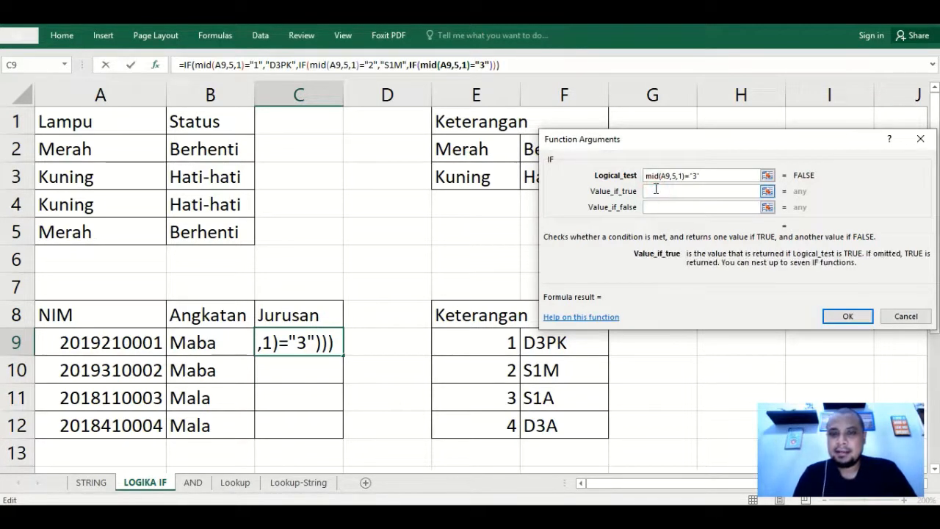
type("\"S1A\"")
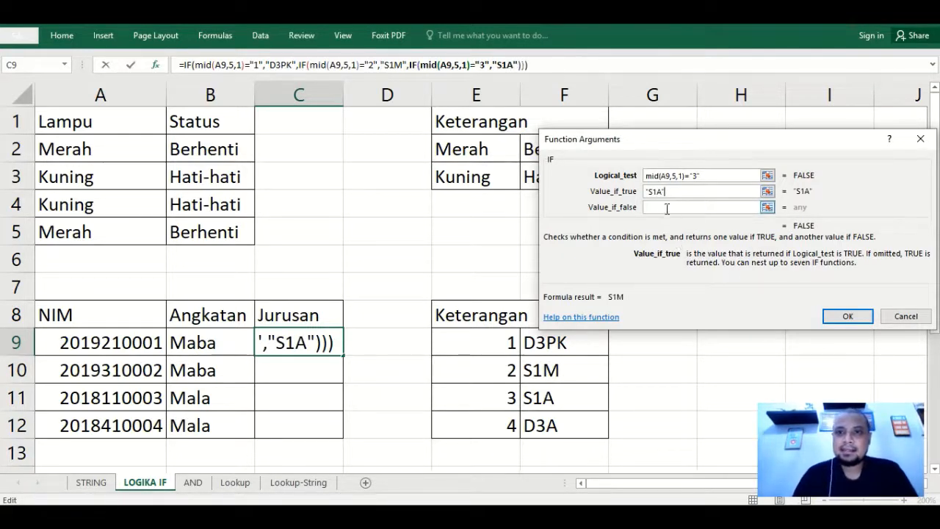
Step: Complete the innermost IF with "D3A" as its false value and fill the Jurusan formula from C9 down to C12
left_click(668, 212)
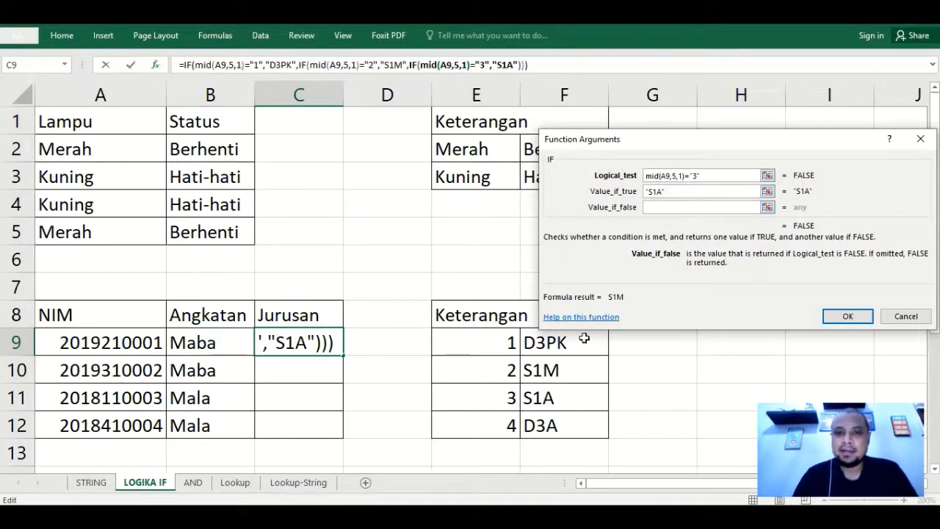
type("\"")
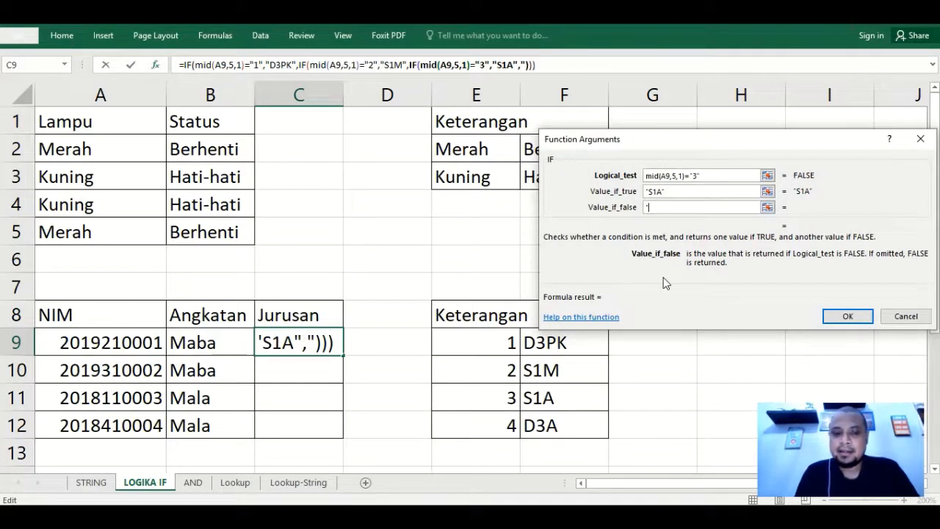
type("D3A\"")
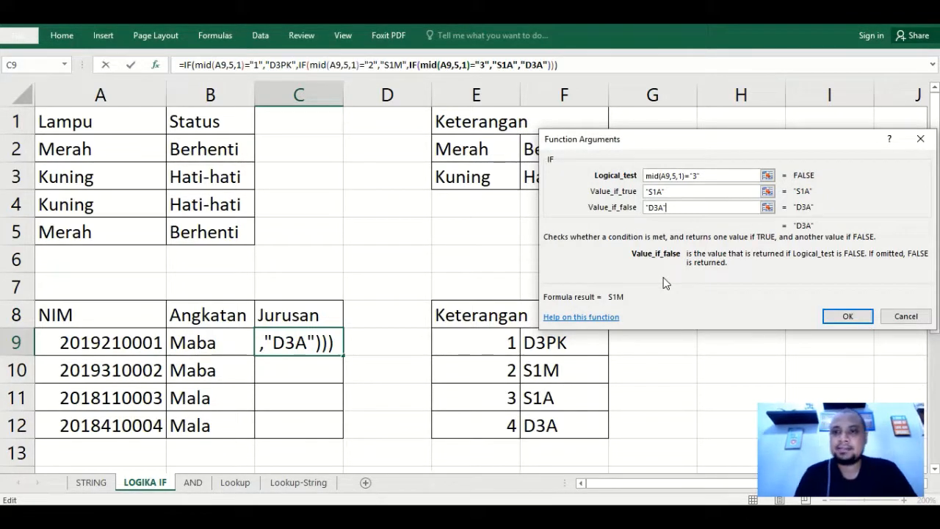
left_click(846, 316)
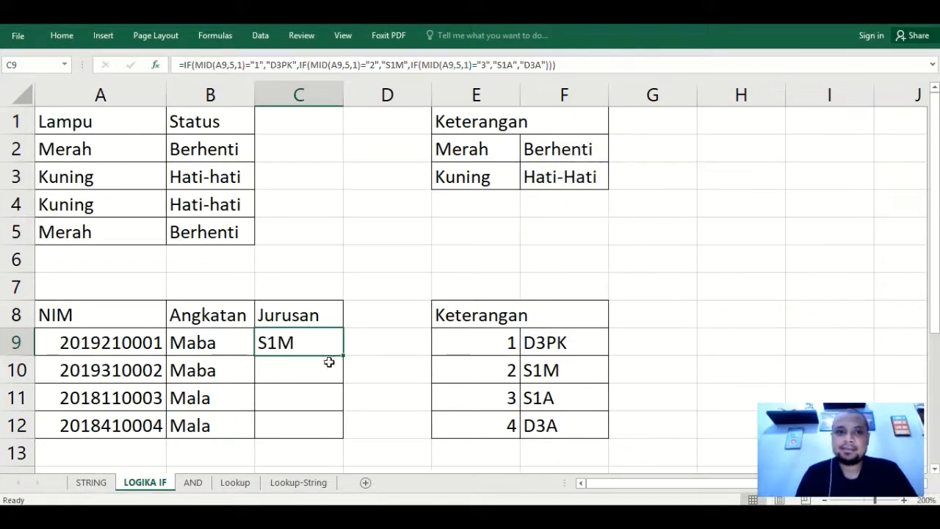
left_click_drag(345, 356, 332, 434)
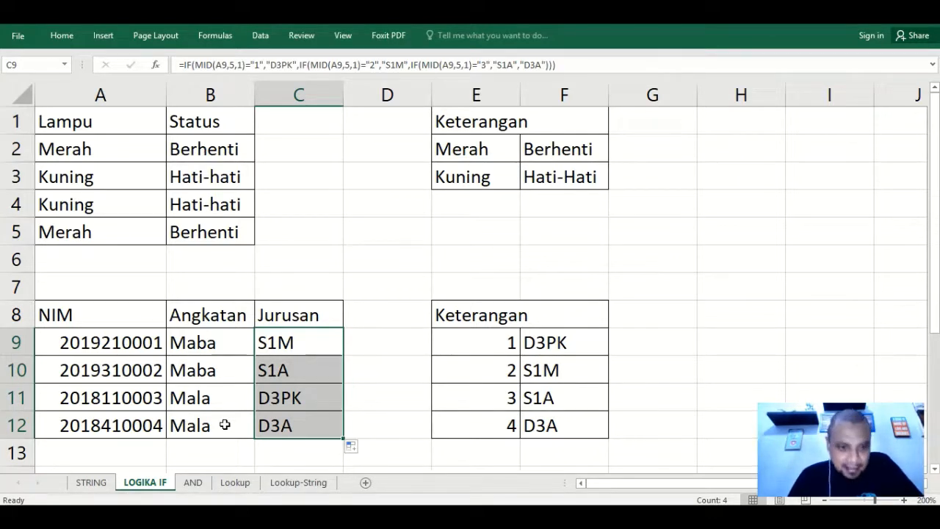
Step: On the AND sheet, widen columns C to F to fit their headings, from Logika AND to Logika IF (OR)
left_click(193, 484)
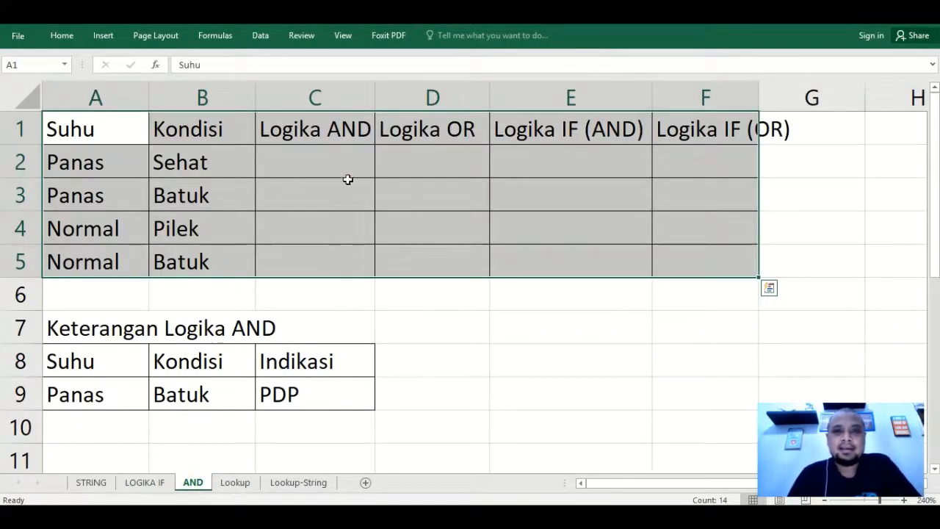
left_click(345, 180)
left_click_drag(376, 95, 389, 94)
left_click_drag(506, 96, 509, 96)
left_click_drag(666, 97, 679, 96)
left_click_drag(781, 101, 825, 96)
Step: Review the Logika AND and Logika OR columns, consult the AND/OR truth table on slide 7 in PowerPoint, and return to Excel
left_click_drag(345, 127, 346, 256)
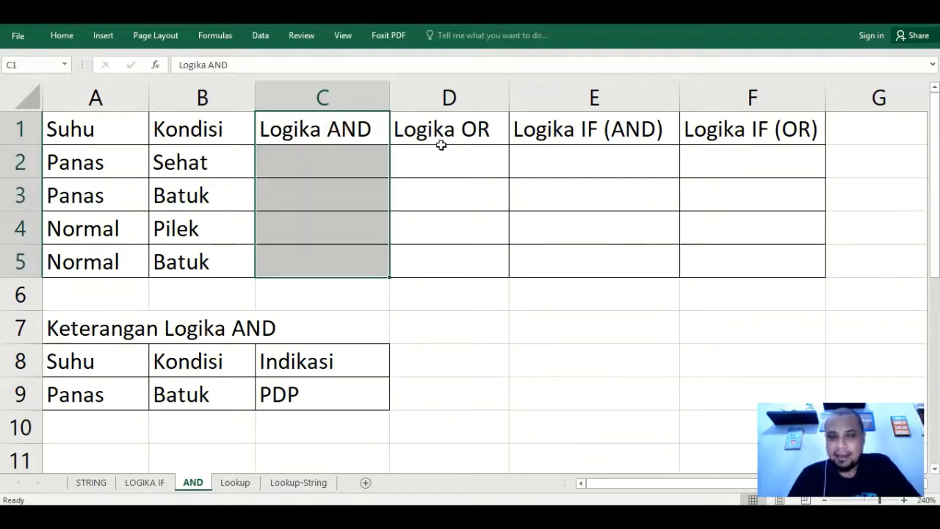
left_click_drag(442, 129, 443, 229)
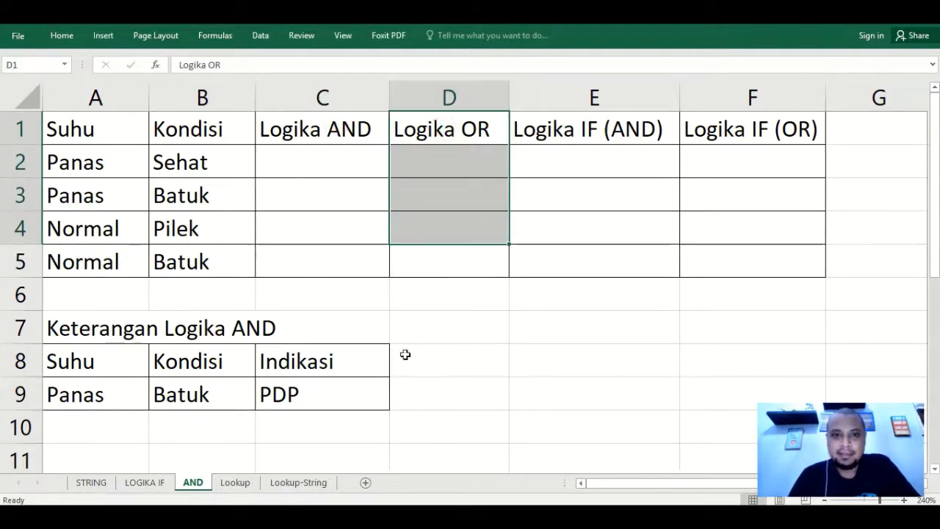
key("alt+Tab")
left_click(52, 392)
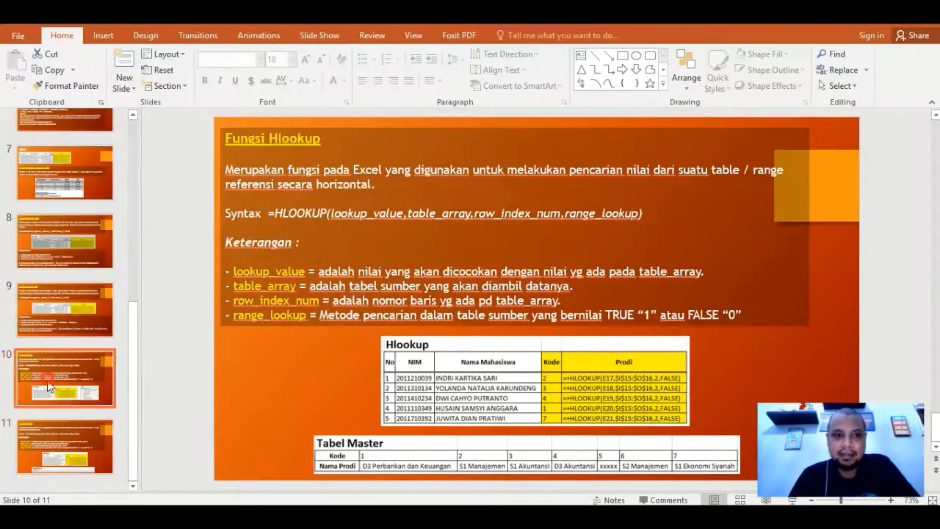
left_click(47, 313)
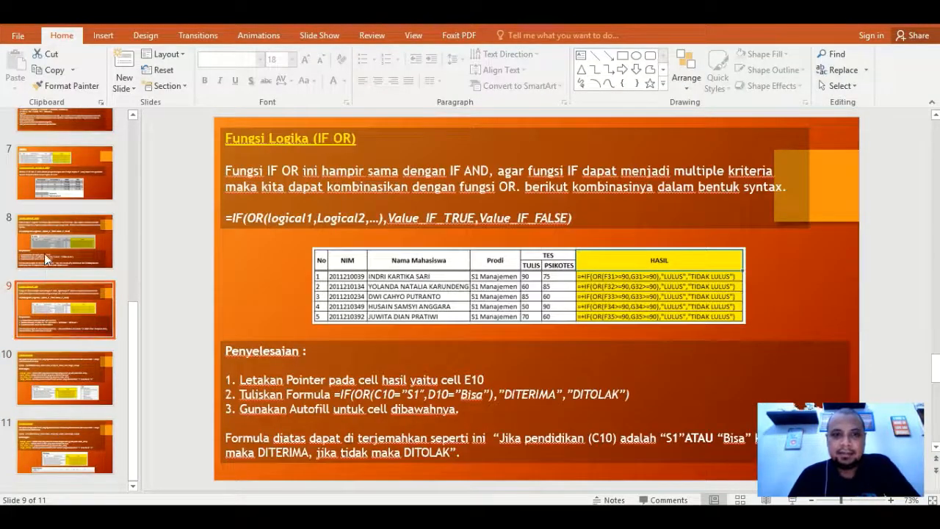
left_click(44, 254)
left_click(44, 187)
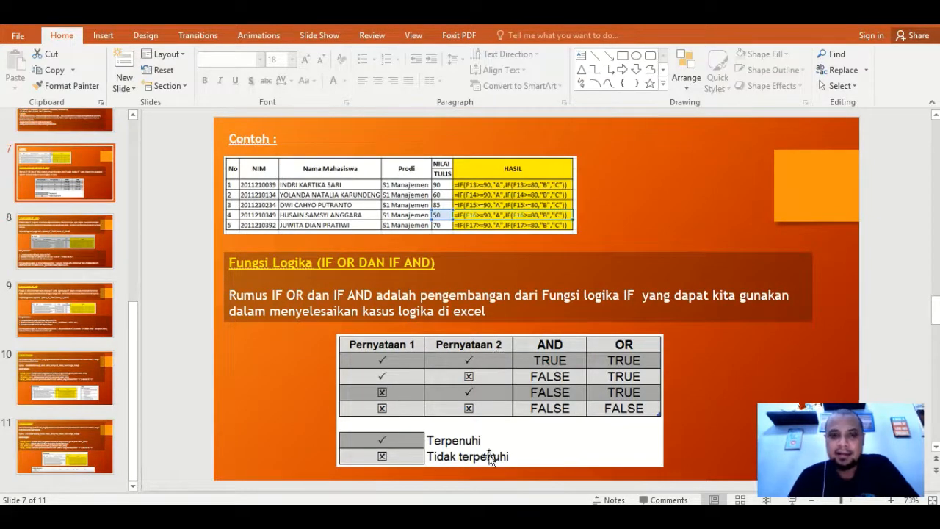
key("alt+Tab")
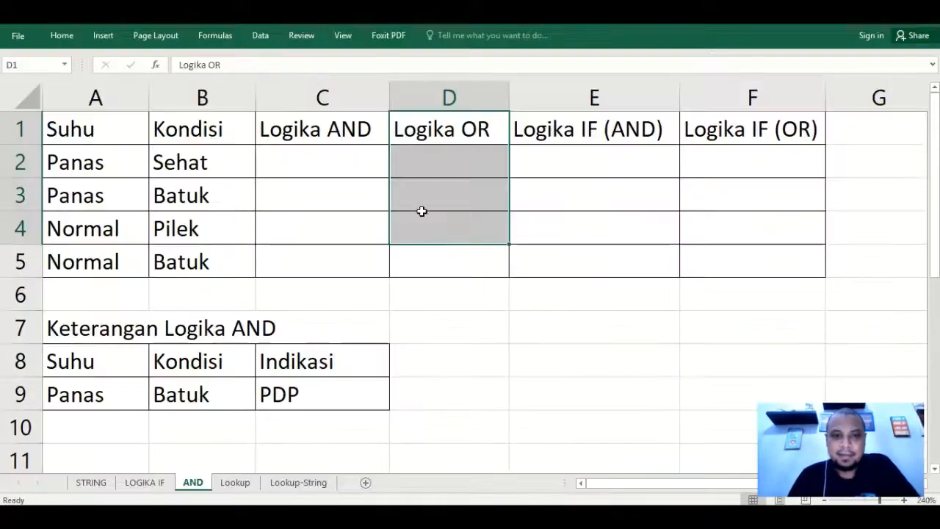
Step: Start an AND formula in C2 with A2="Panas" as its first condition
left_click(336, 163)
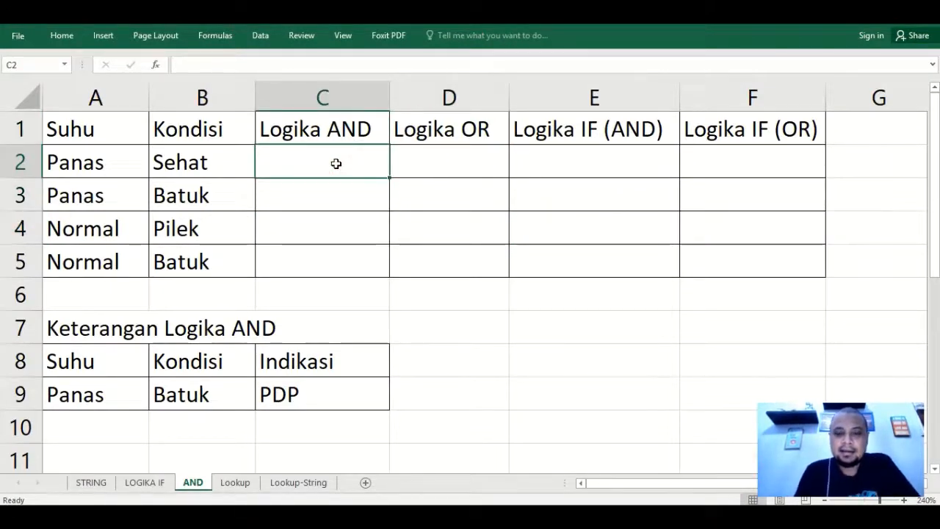
type("=and(")
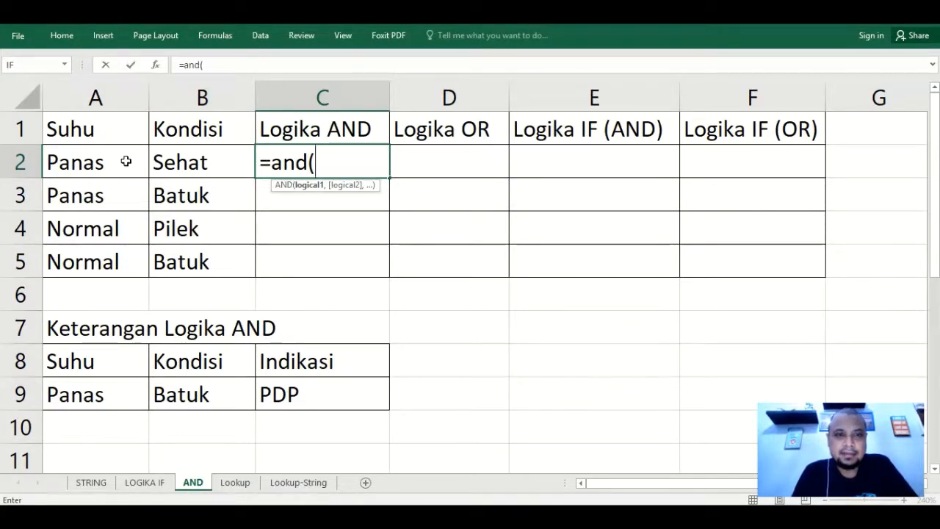
left_click(127, 162)
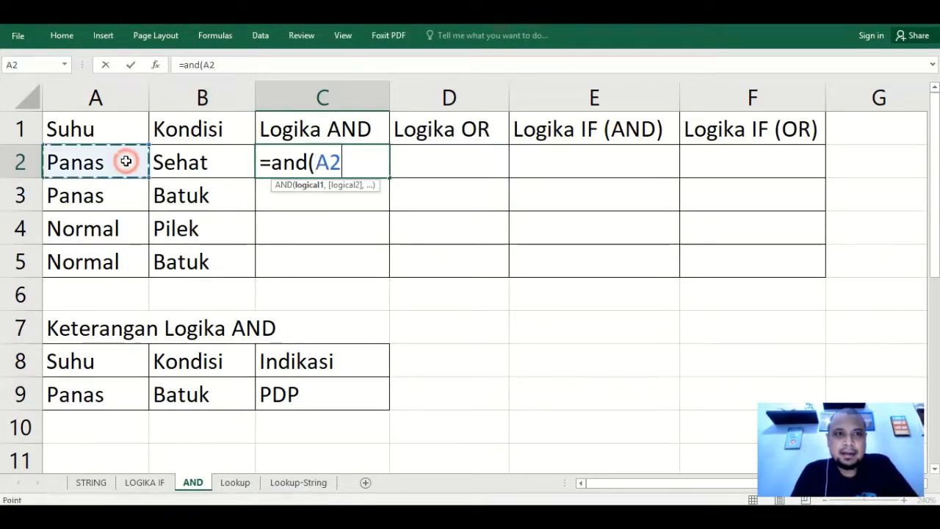
type("=\"Panas")
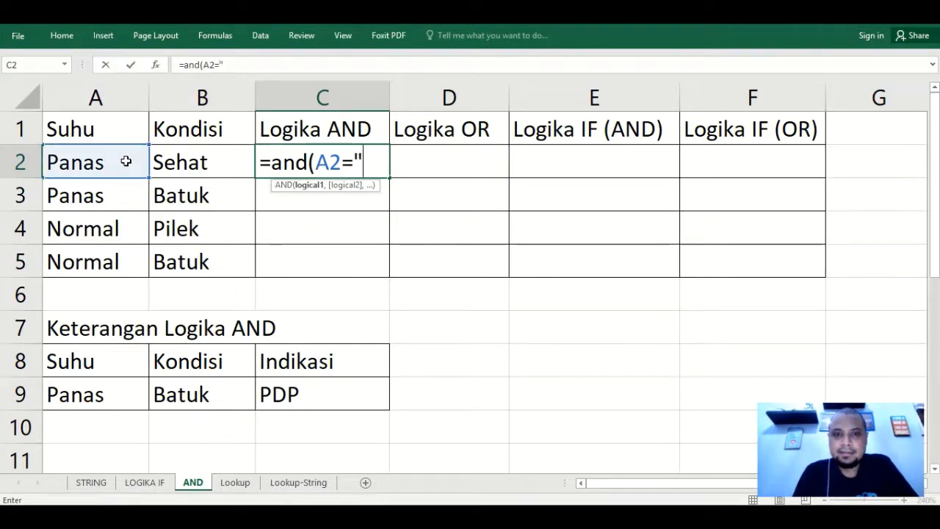
type("\"")
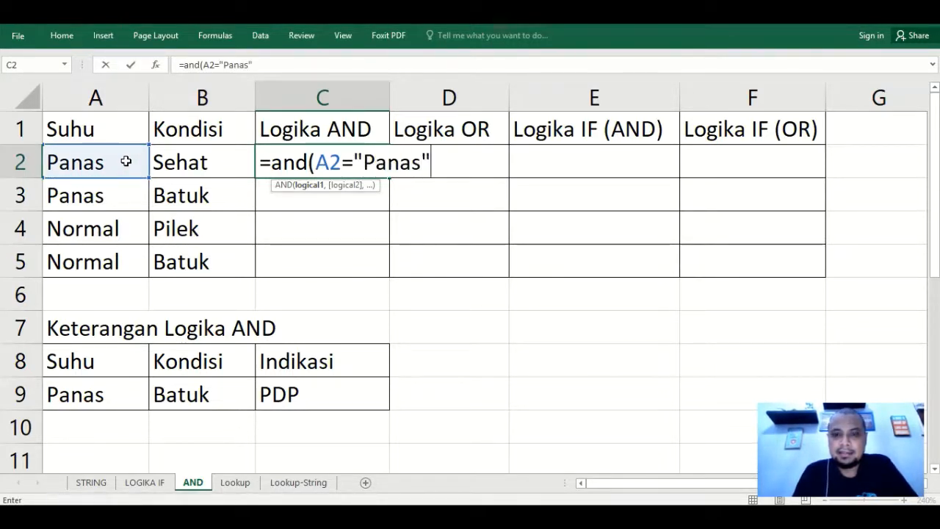
Step: Add B2="Batuk" as the second condition of the AND formula in C2 and enter the formula
type(",")
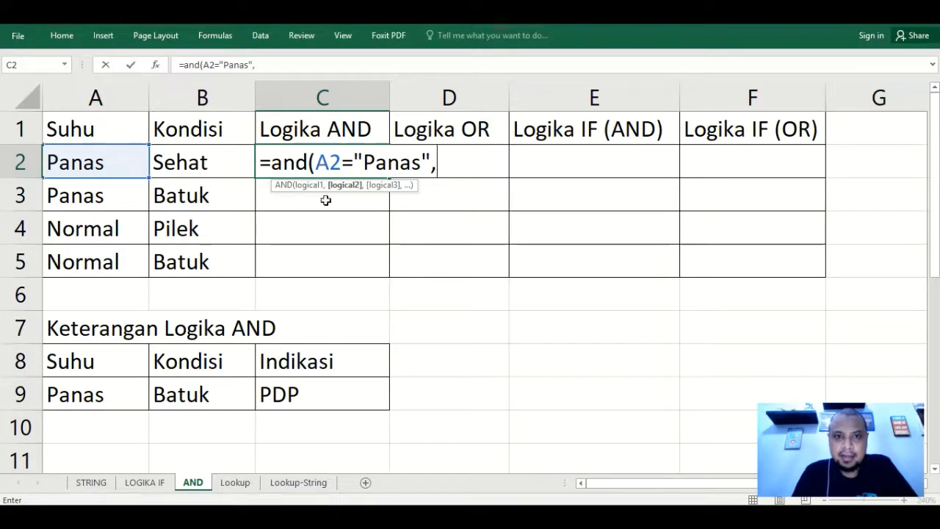
left_click(212, 162)
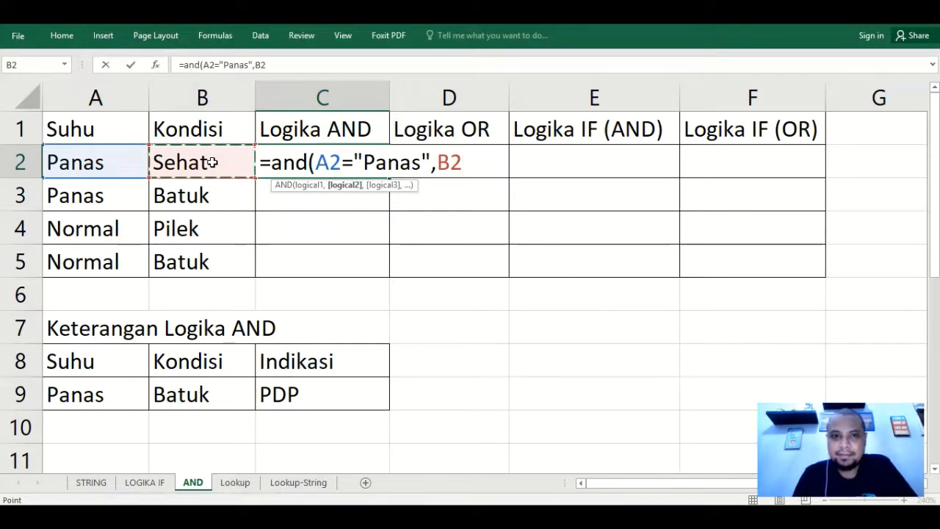
type("=\"")
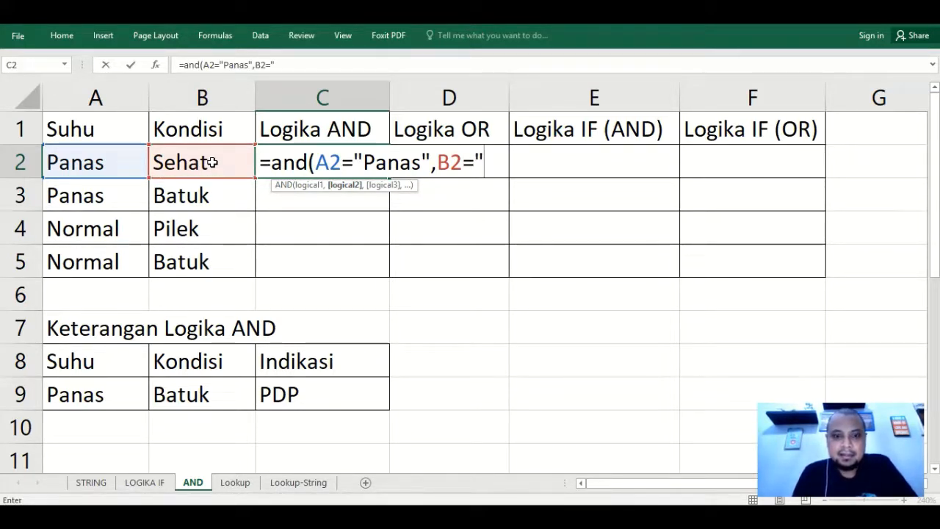
type("Batuk")
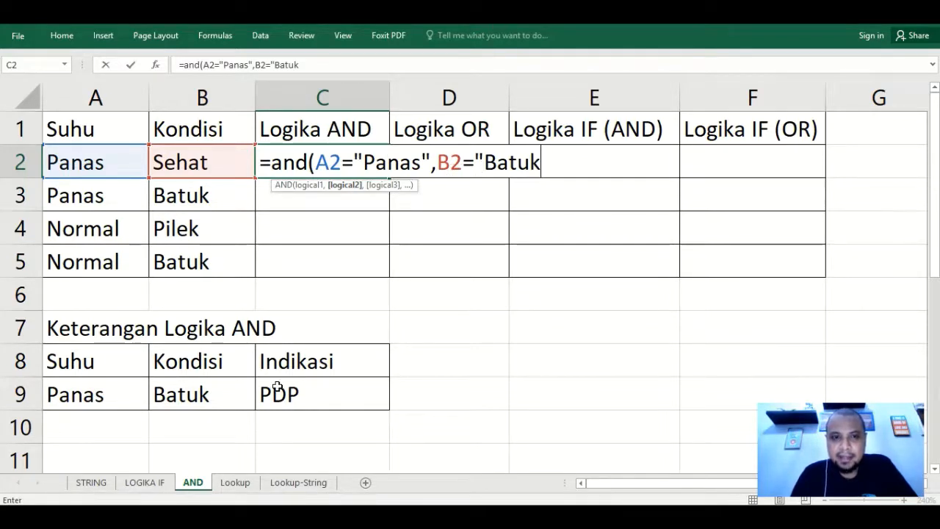
type("\")")
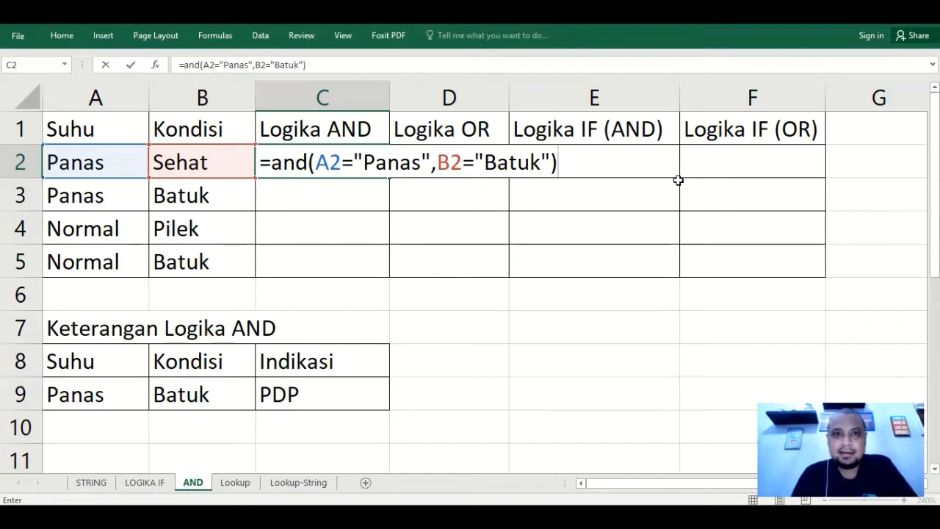
key("Return")
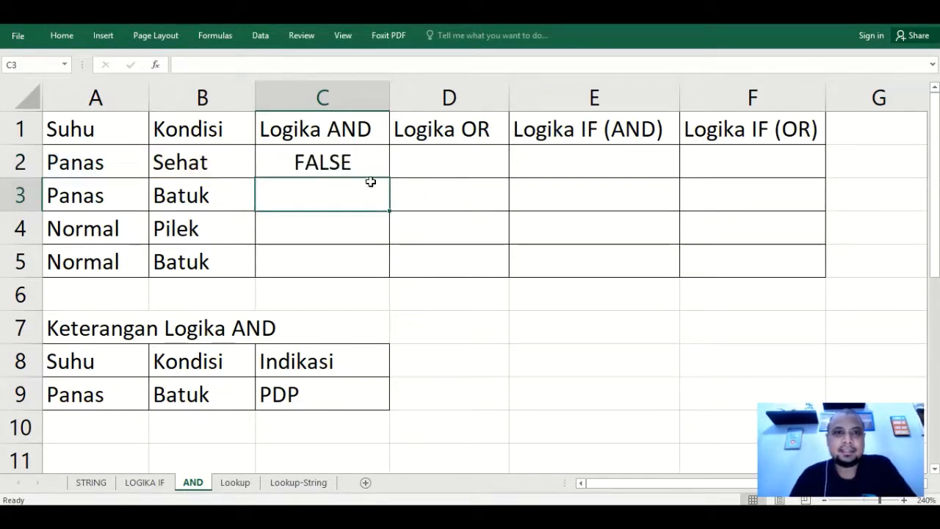
Step: Check the function arguments of the AND formula in C2 and fill it down to C5
left_click(337, 166)
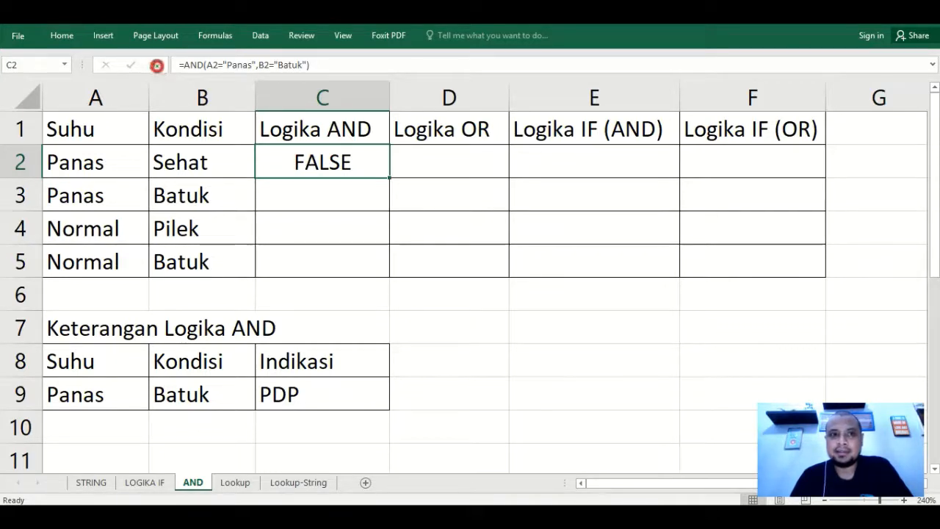
left_click(157, 66)
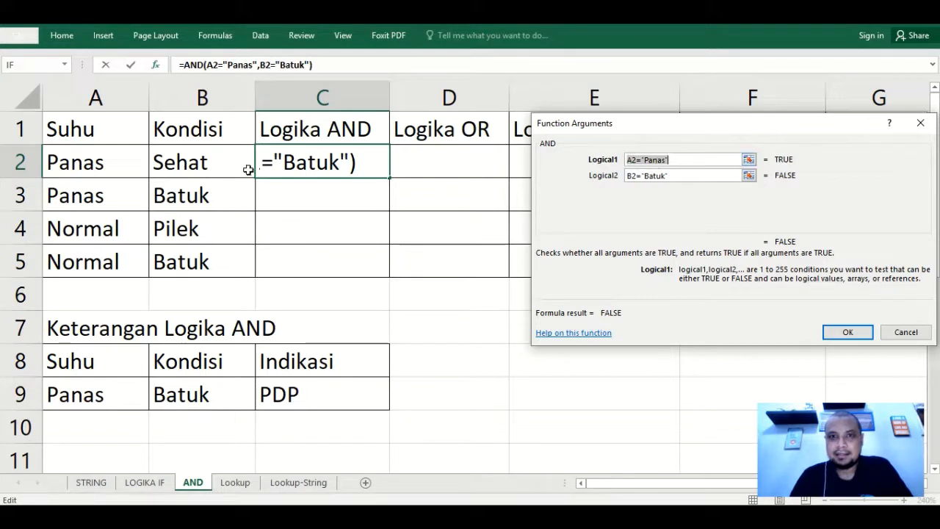
left_click(635, 175)
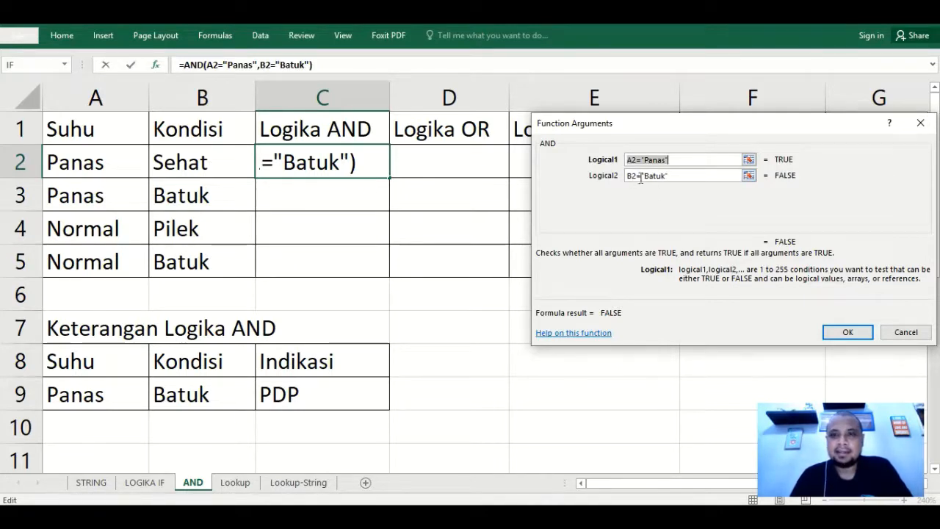
left_click(848, 334)
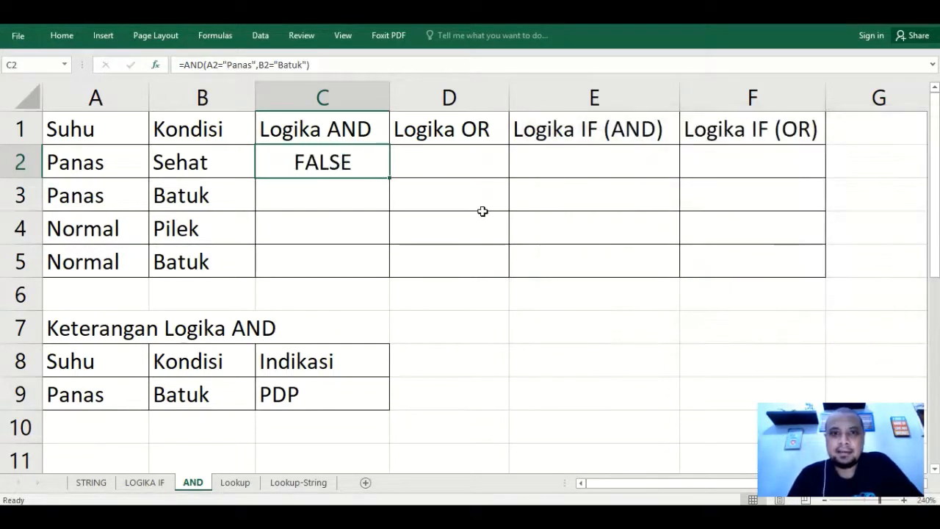
left_click_drag(390, 177, 382, 274)
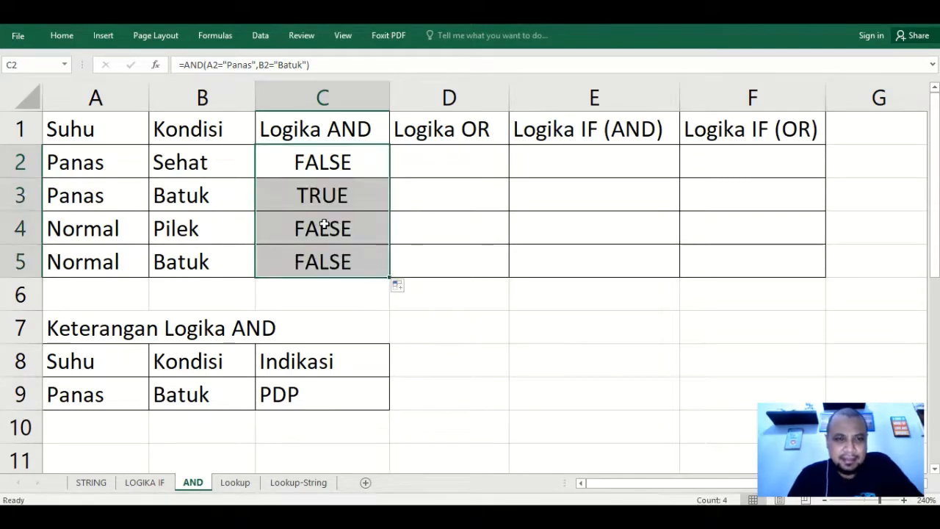
Step: Examine the Panas and Batuk row and the function arguments of its AND formula in C3
left_click(301, 201)
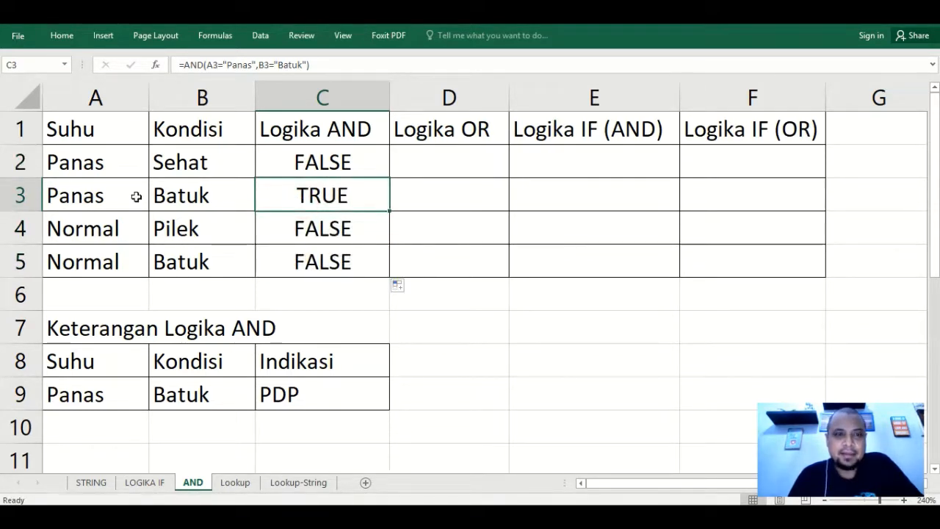
left_click(92, 196)
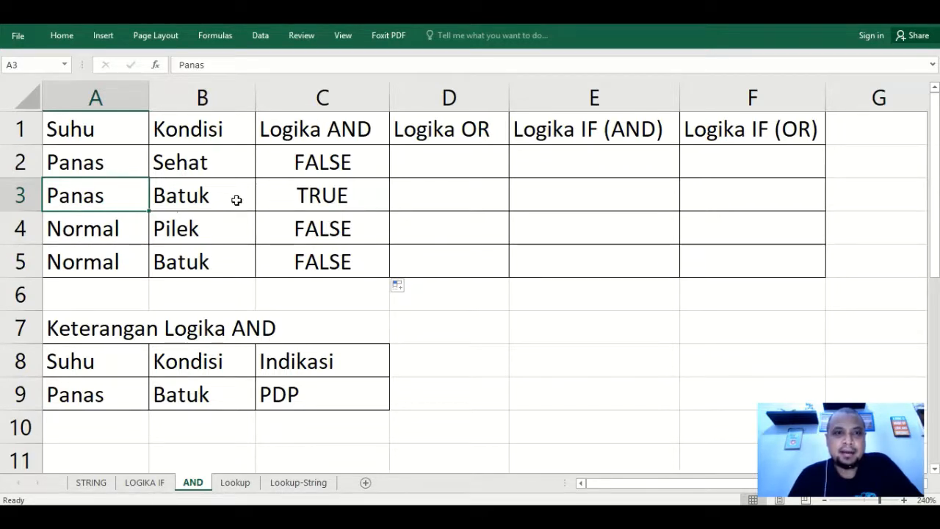
left_click(284, 197)
left_click(155, 68)
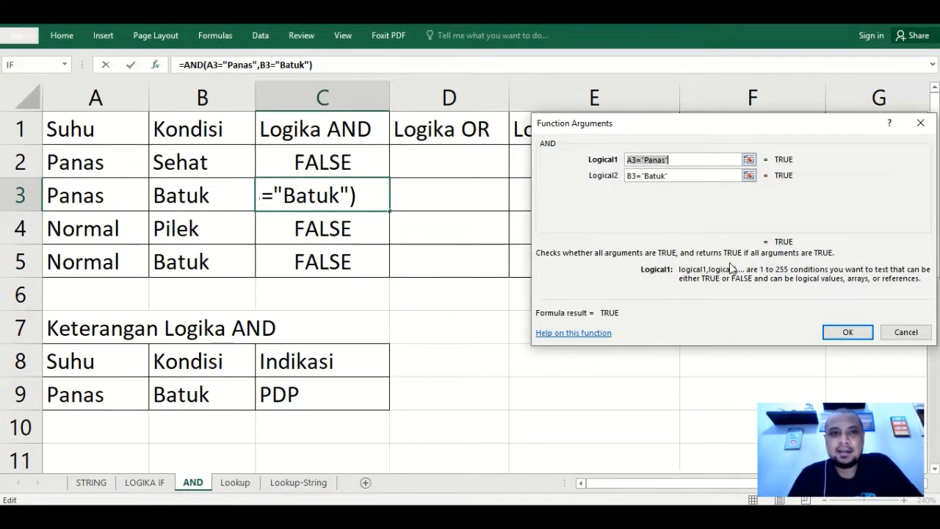
left_click(837, 332)
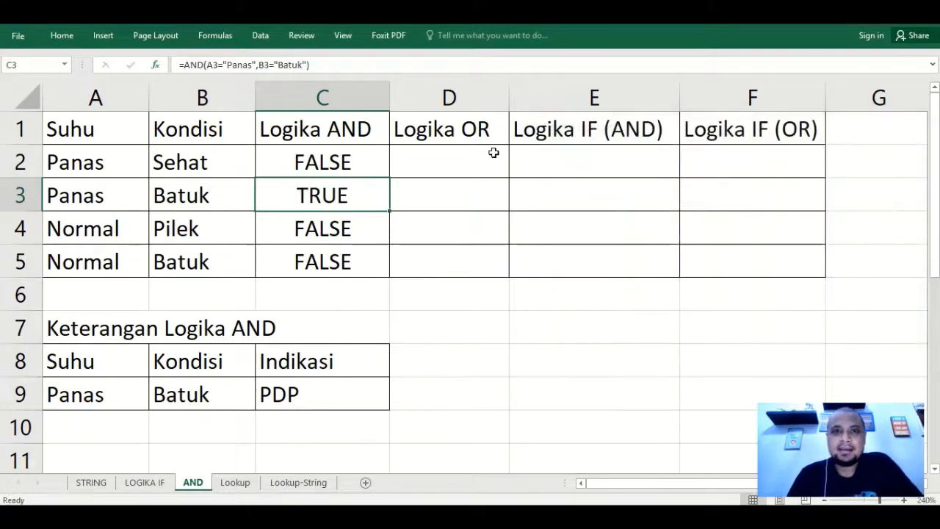
Step: Search the function library for "or" and insert the OR function in D2
left_click(455, 158)
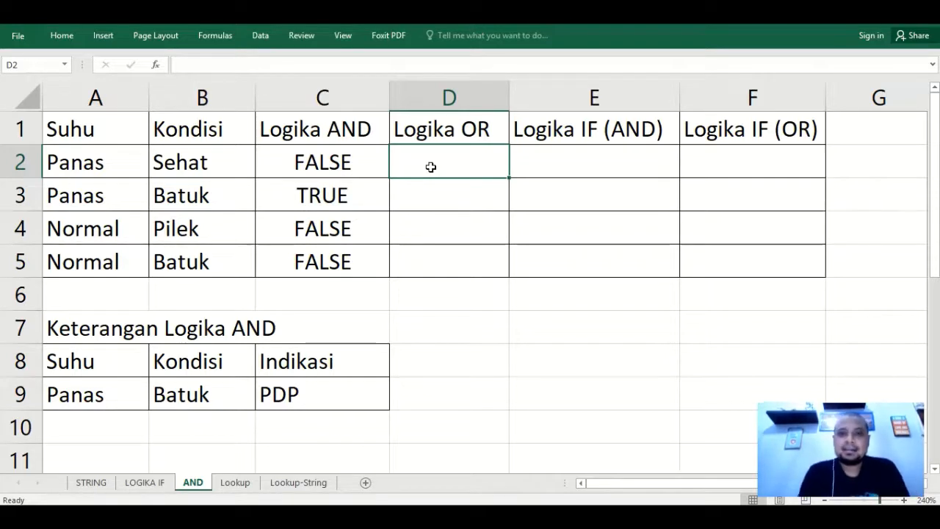
type("=")
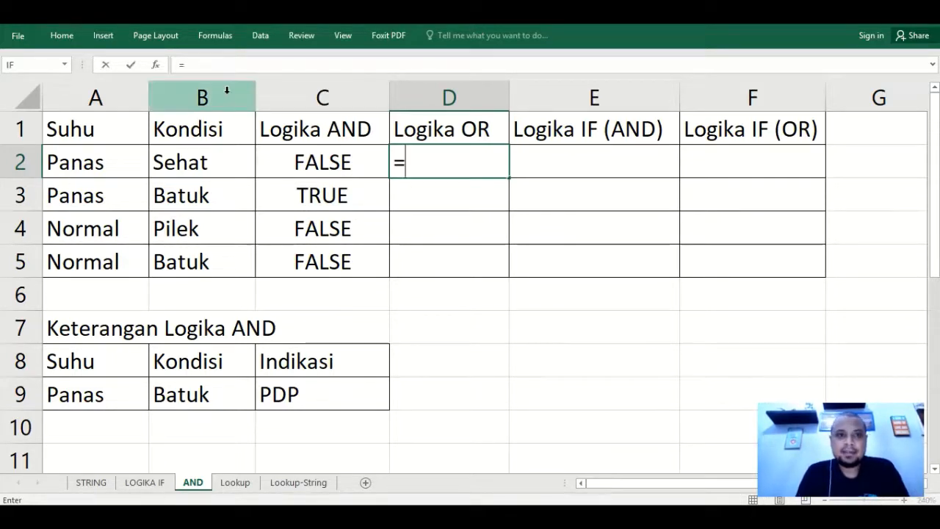
left_click(155, 65)
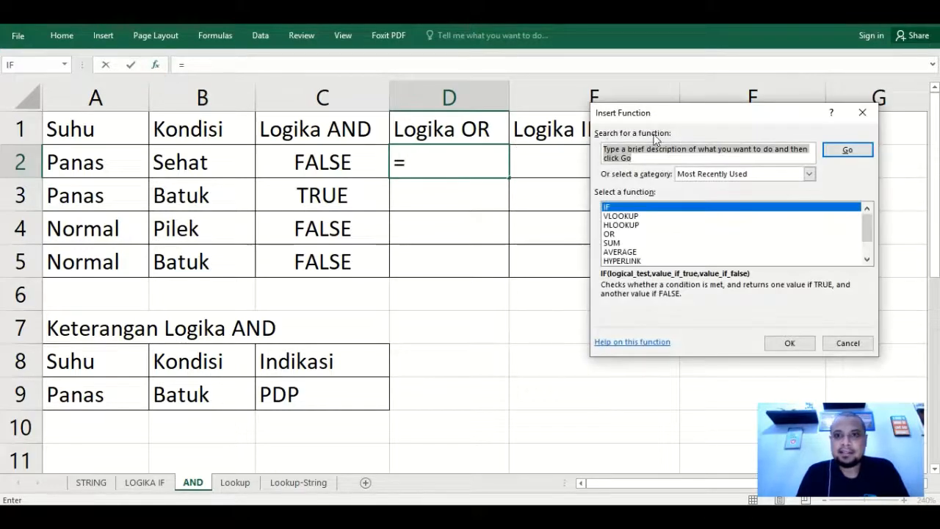
type("or")
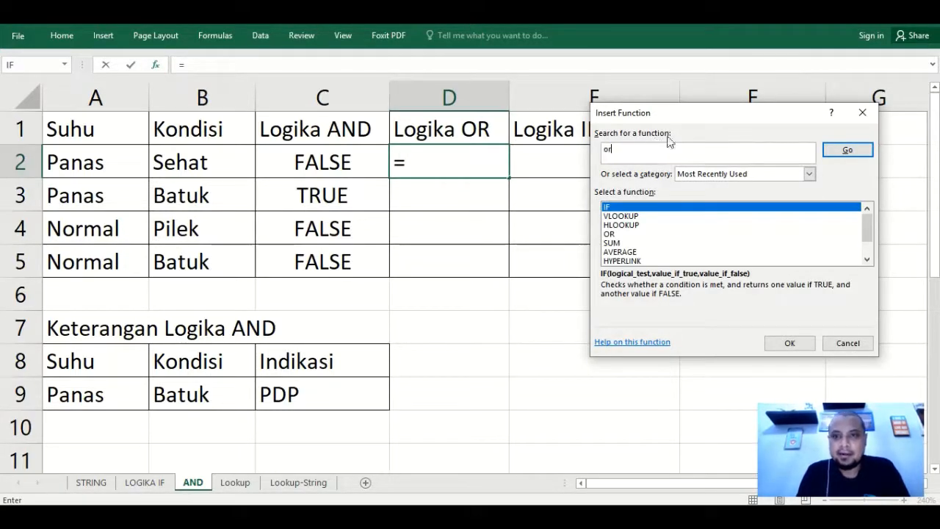
left_click(849, 150)
double_click(623, 210)
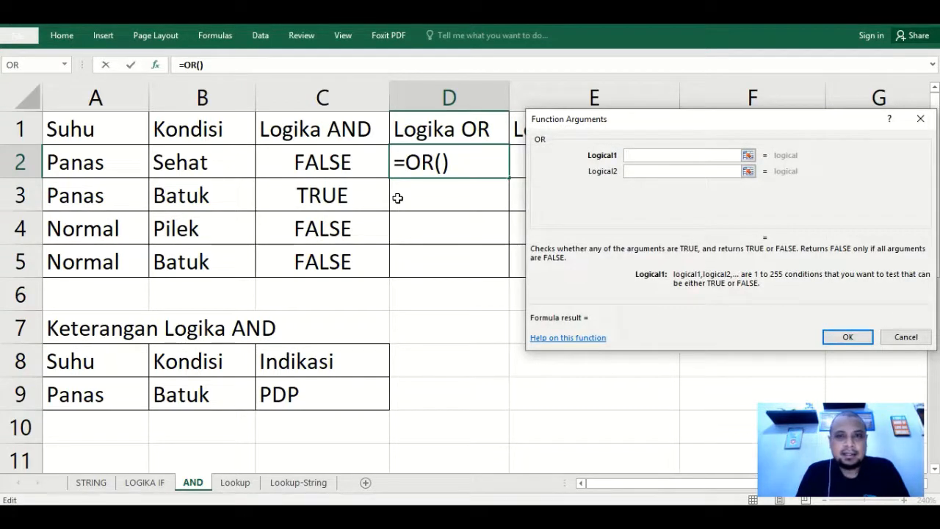
Step: Set the Logical1 argument of the OR function in D2 to A2="Panas"
left_click(104, 164)
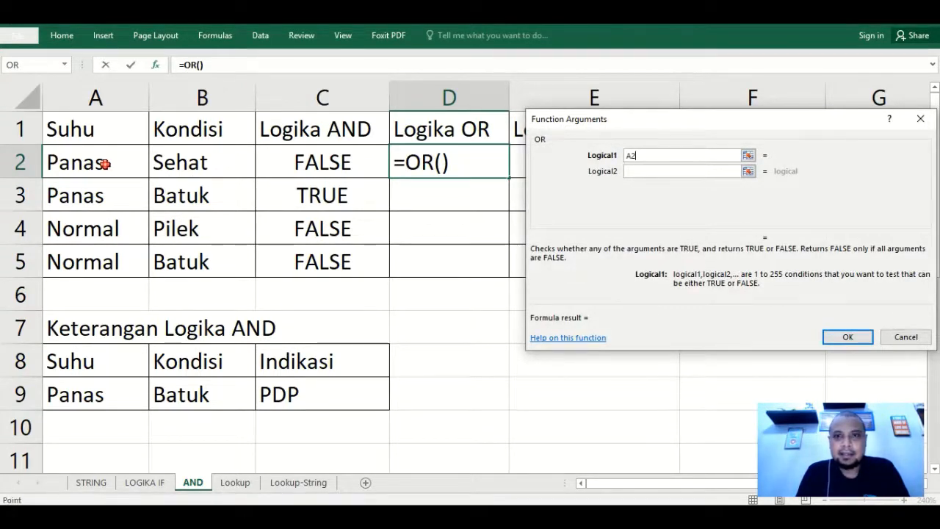
type("=\"")
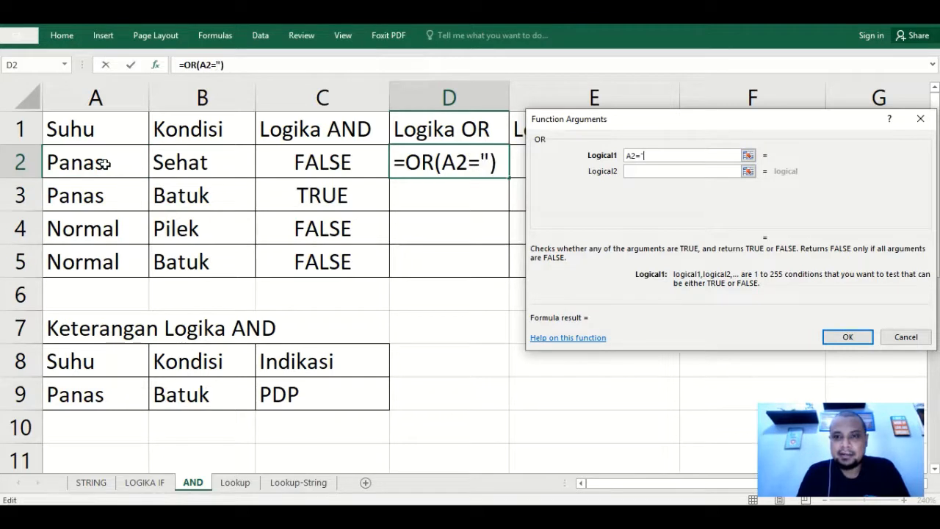
type("Panas\"")
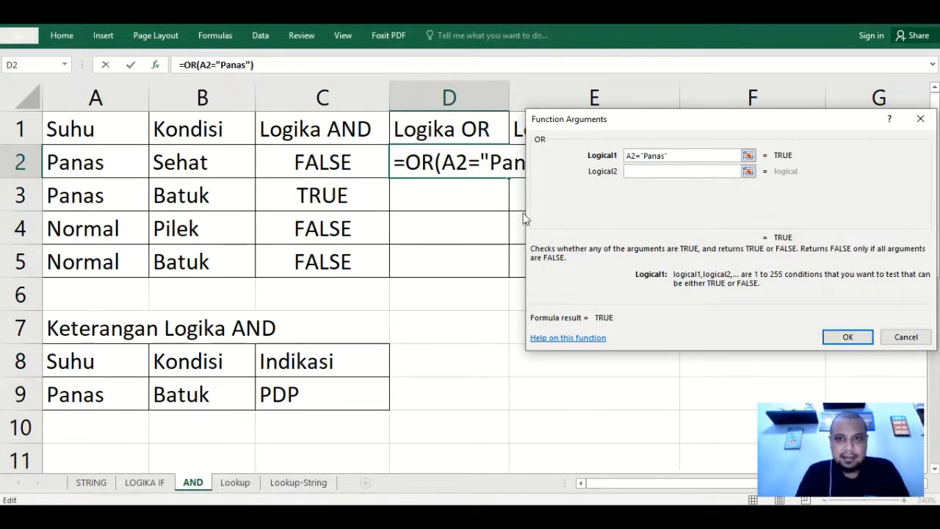
Step: Set the Logical2 argument of the OR function in D2 to B2="Batuk" and fill the formula down to D5
key("Tab")
left_click(229, 173)
type("=")
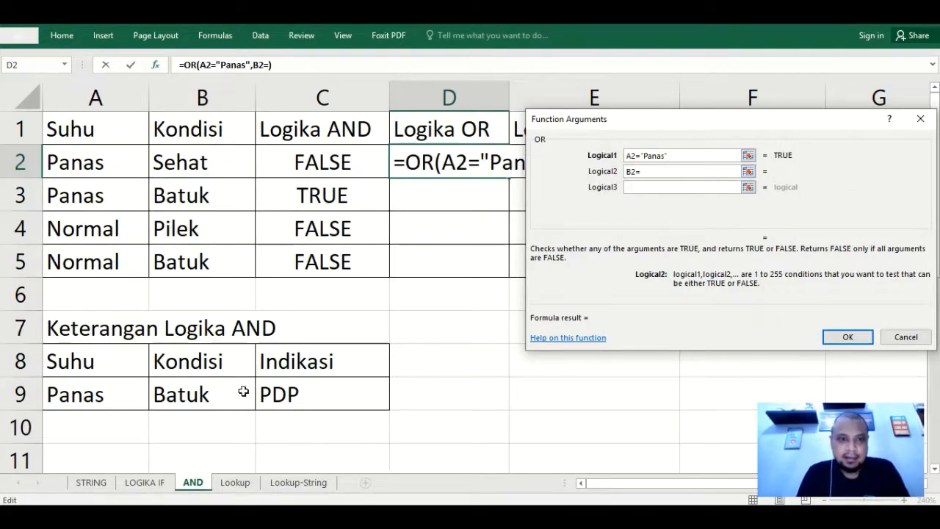
type("\"Batuk\"")
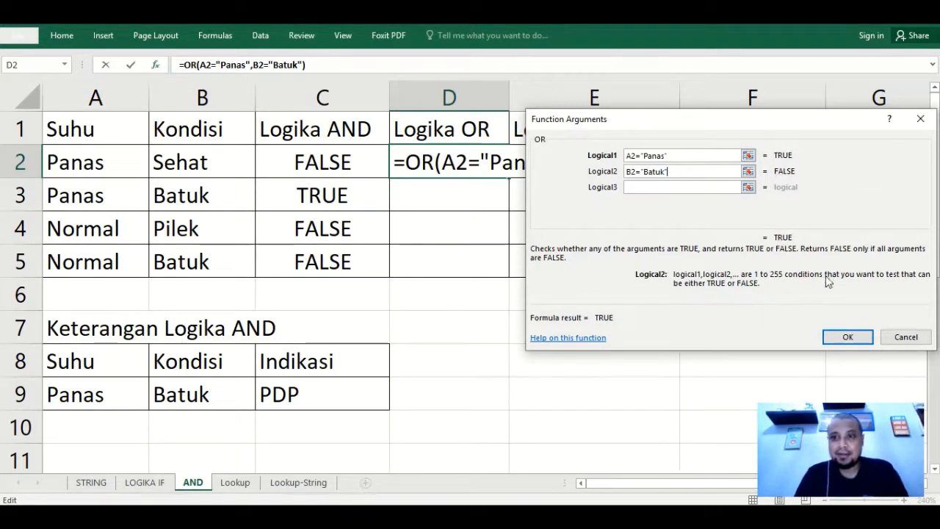
left_click(845, 338)
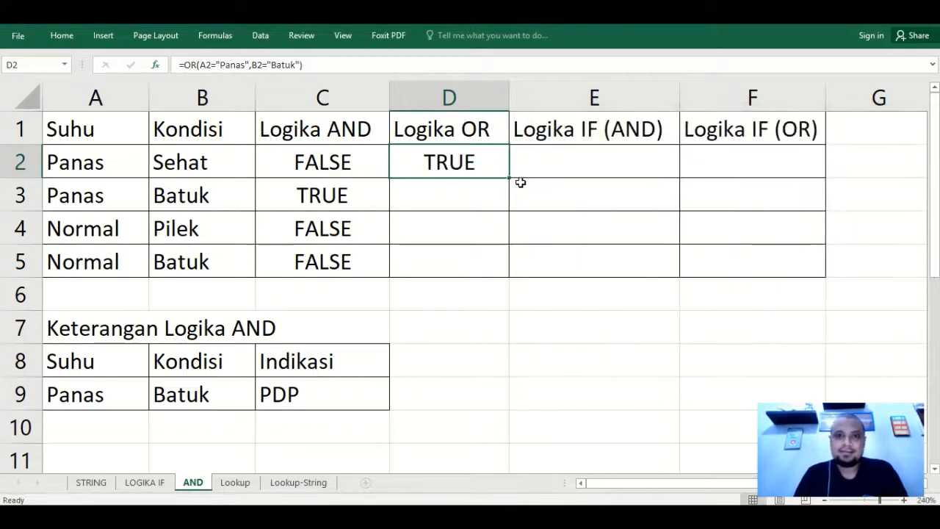
left_click_drag(509, 178, 501, 271)
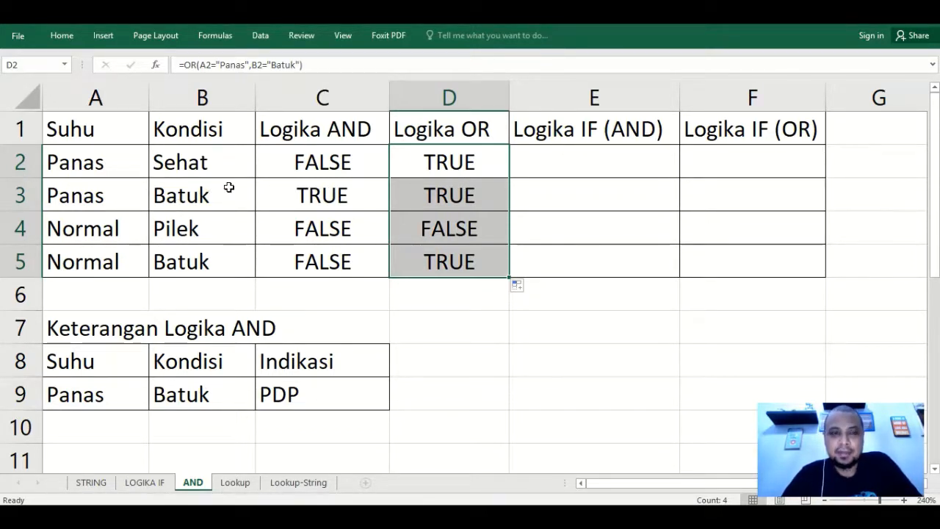
Step: Compare the Suhu and Kondisi values in rows 4 and 5 with their OR formulas in the Logika OR column
left_click(135, 225)
left_click(156, 229)
left_click(135, 225)
left_click(448, 228)
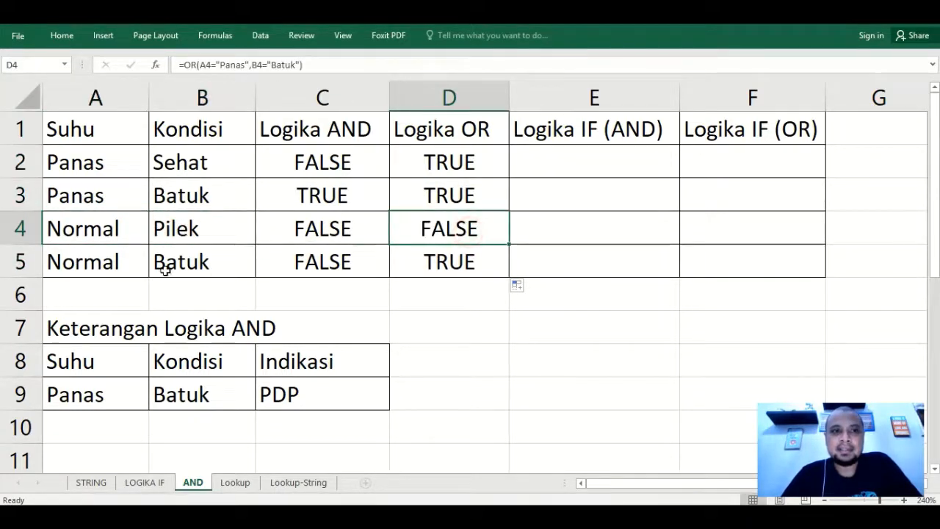
left_click(126, 267)
left_click(188, 268)
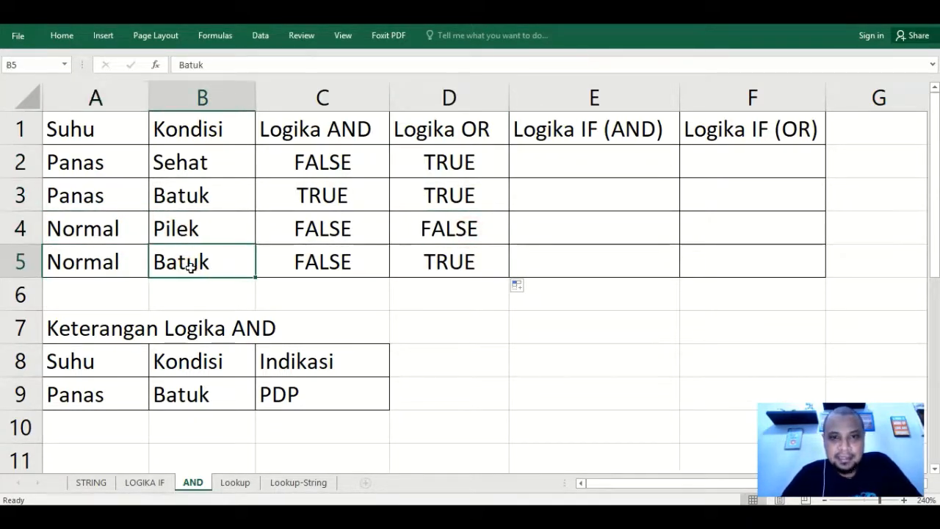
left_click(447, 269)
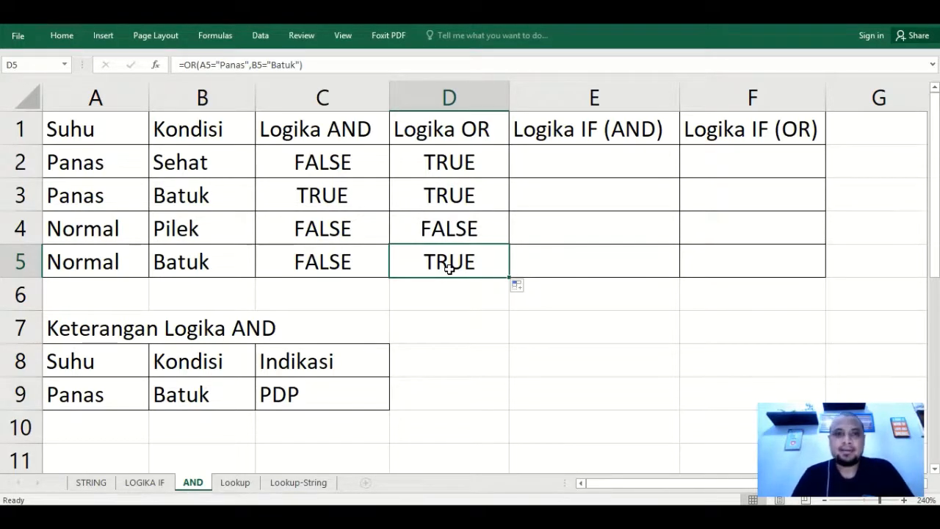
Step: Insert the IF function in E2 and move its arguments dialog clear of the first data rows
left_click(543, 159)
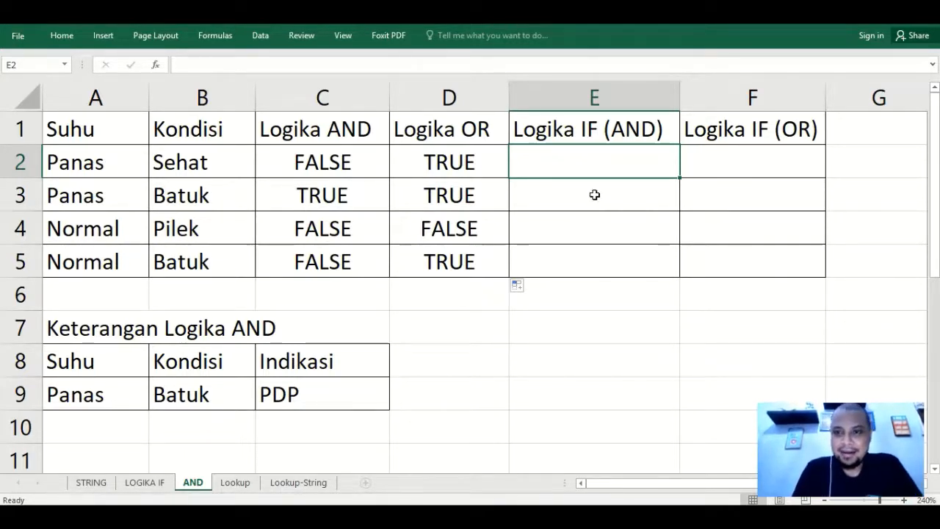
left_click(154, 64)
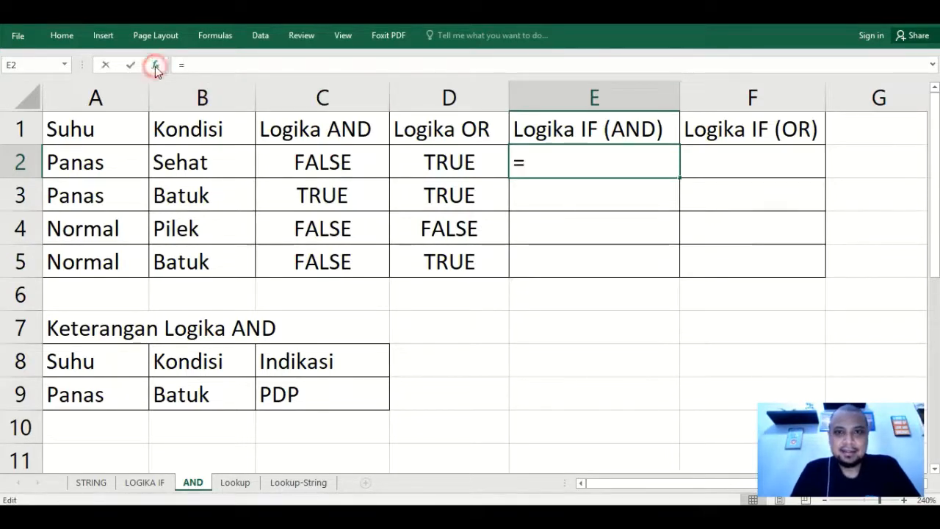
left_click(607, 216)
double_click(607, 216)
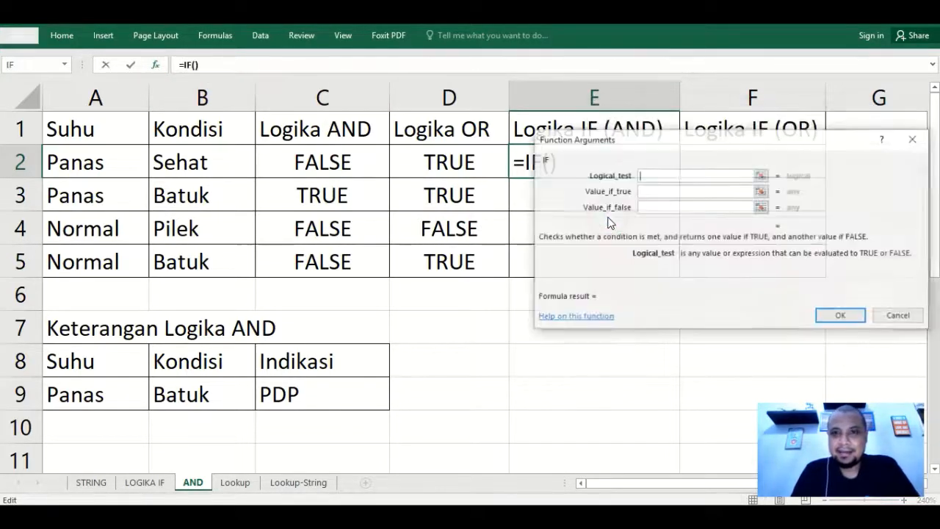
left_click_drag(600, 147, 592, 230)
Step: Set the Logical_test argument of the IF function in E2 to and(A2="Panas",B2="Batuk")
type("and(")
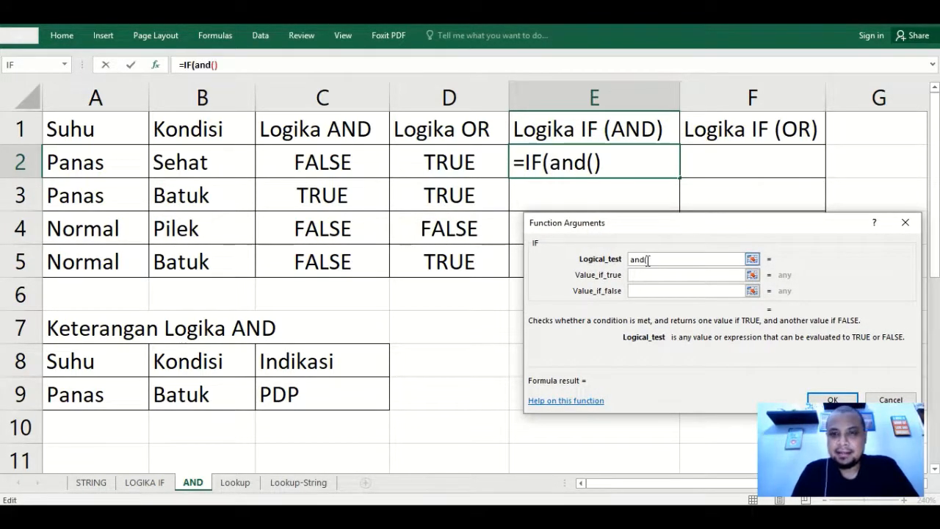
left_click(107, 166)
type("=\"Pa")
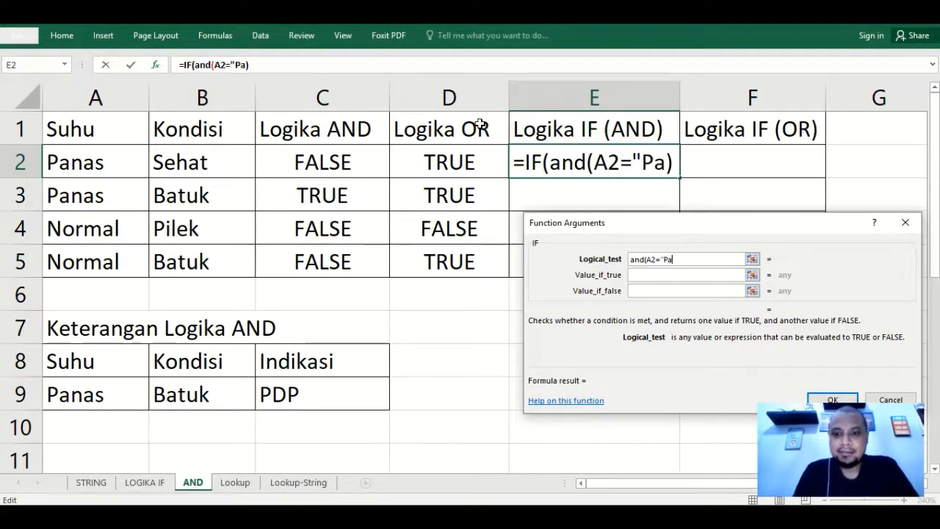
type("nas\"")
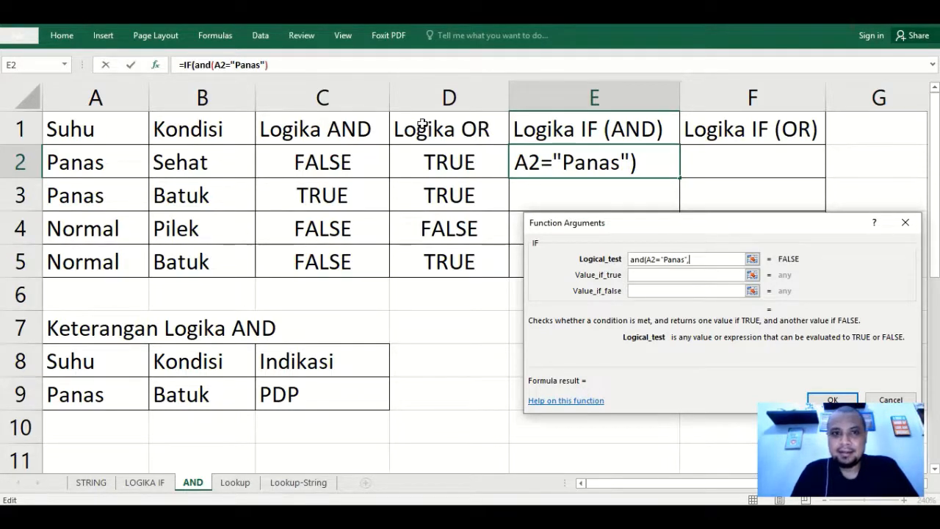
type(",")
left_click(199, 166)
type("=\"")
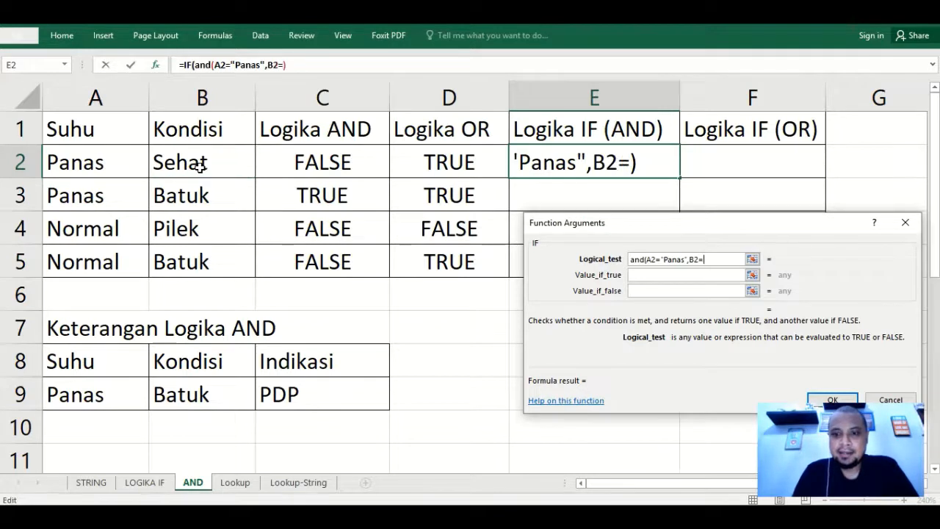
type("Batuk\"")
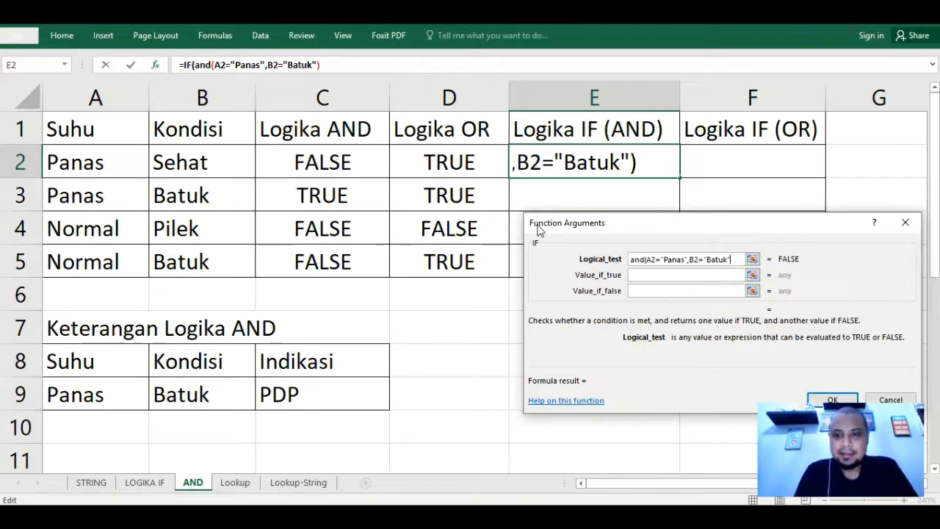
type(")")
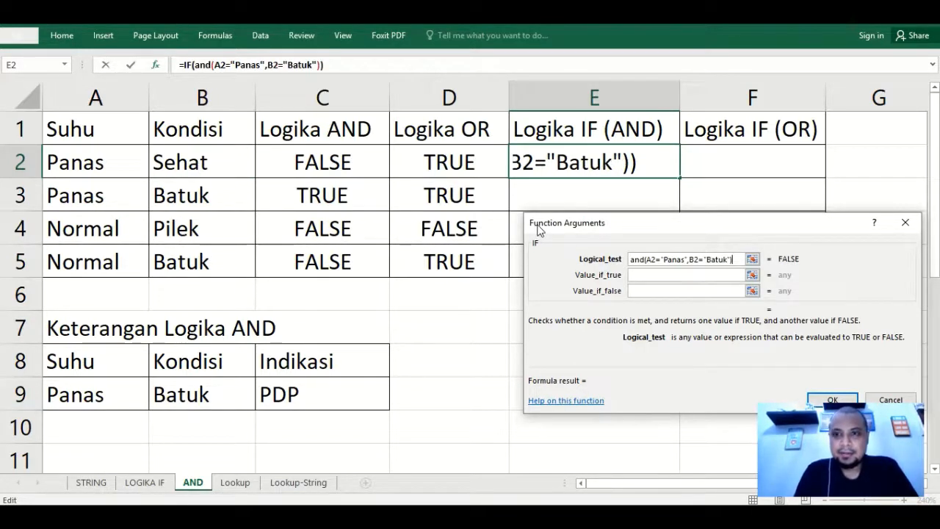
Step: Set Value_if_true to "PDP" and Value_if_false to "ODP" for the IF function in E2, and confirm the formula
left_click(653, 273)
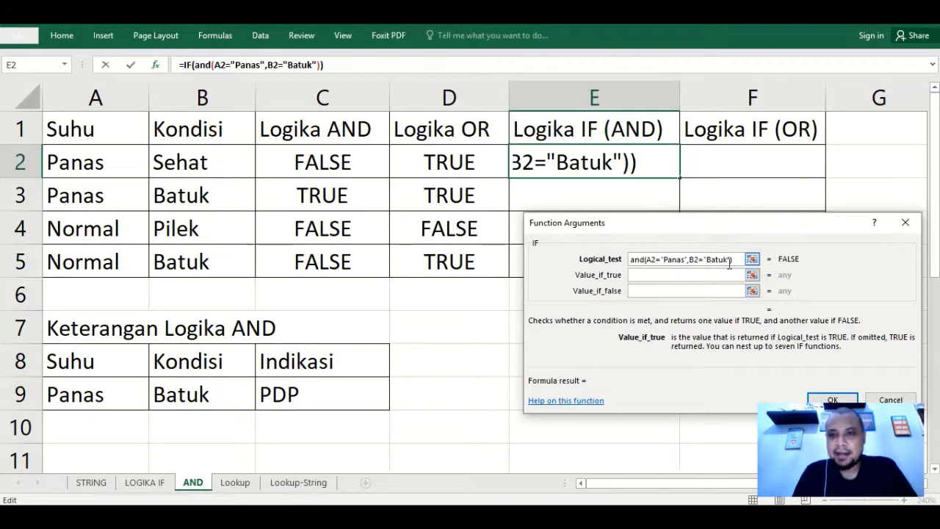
type("\"")
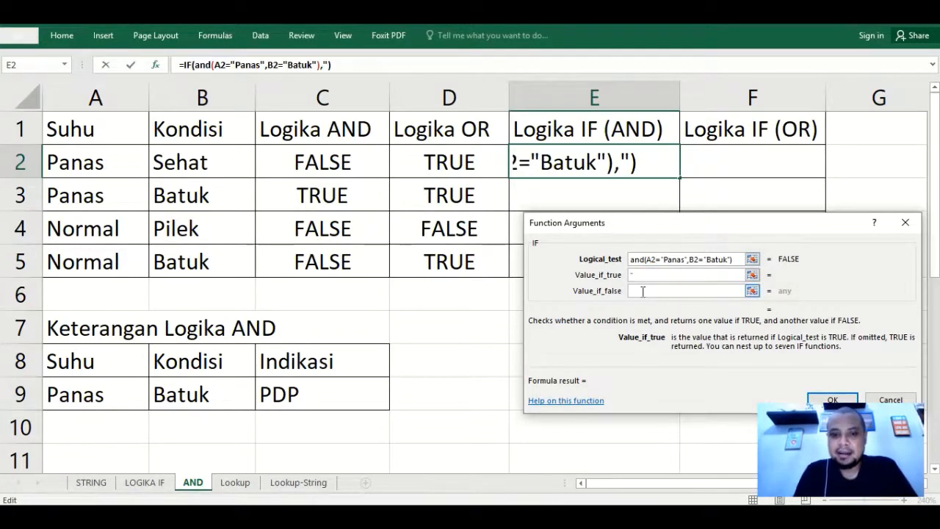
type("PDP\"")
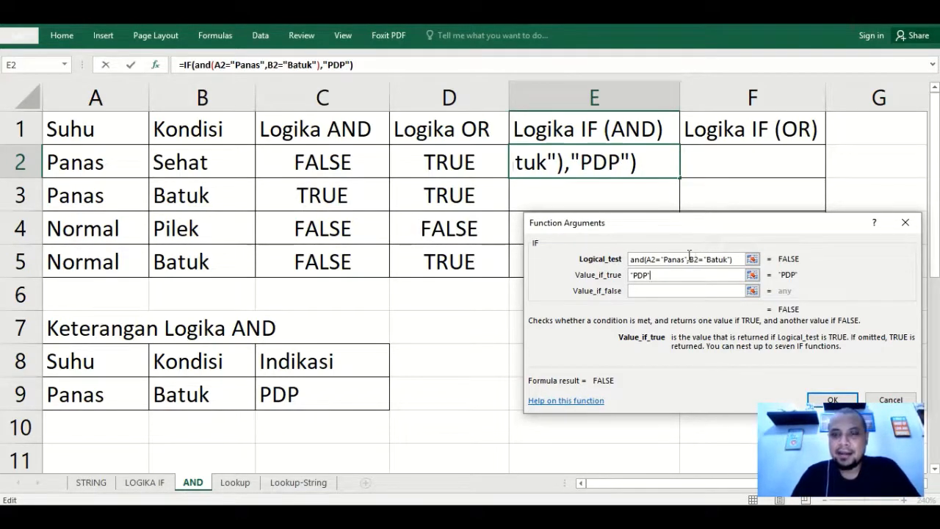
left_click(669, 292)
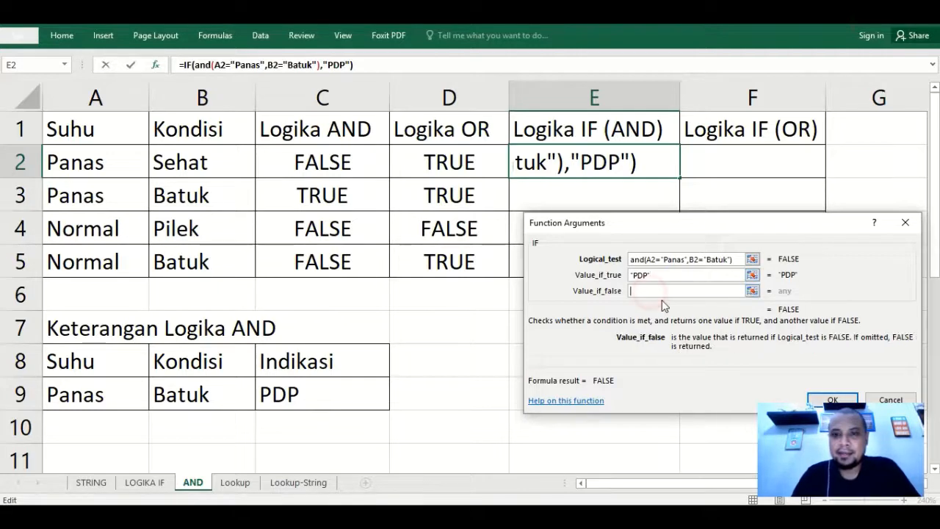
type("\"ODP\"")
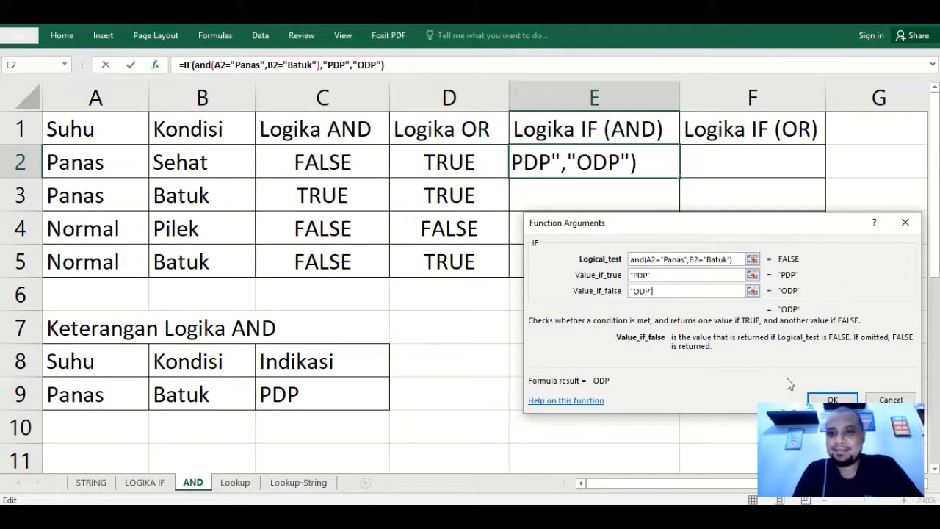
left_click(833, 400)
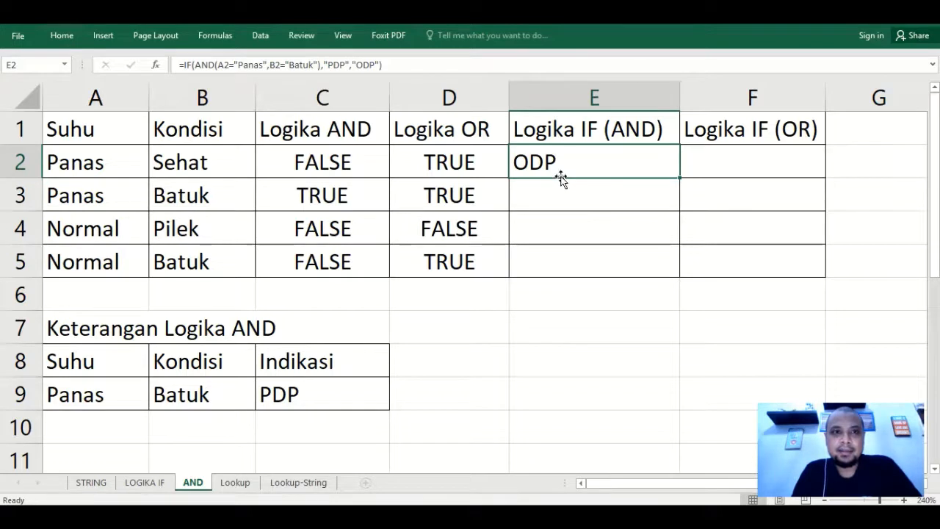
Step: Check E2 against the Suhu and Kondisi values in row 2 and fill its formula down to E5
left_click(95, 168)
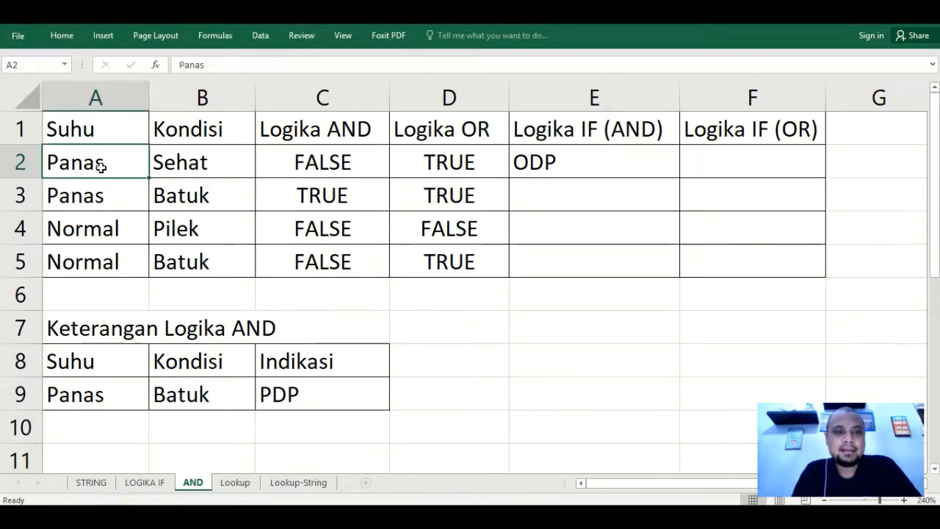
left_click(203, 165)
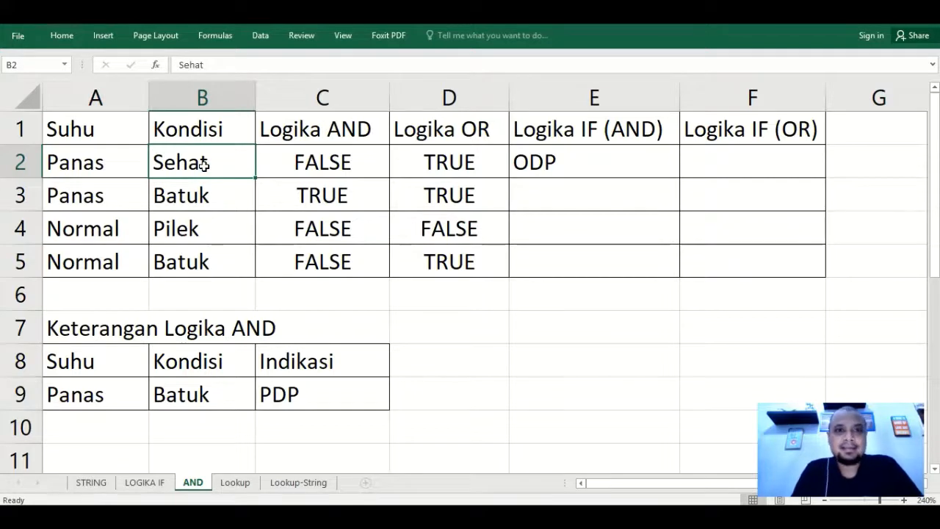
left_click(561, 163)
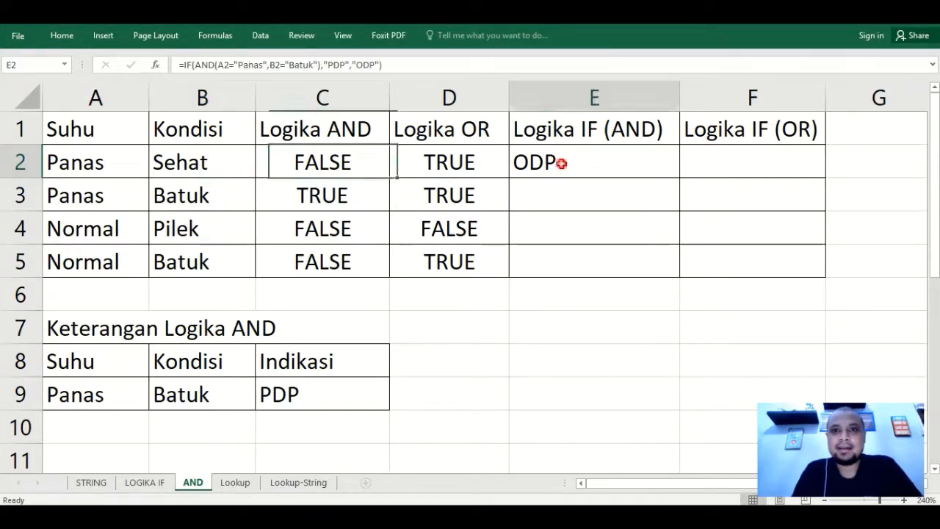
left_click_drag(680, 177, 667, 273)
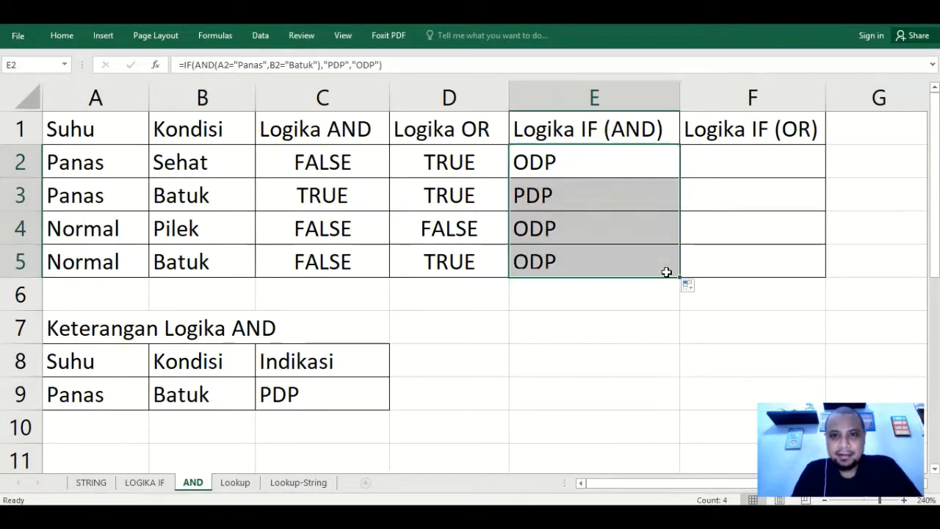
Step: Compare the Suhu value and the AND formula in row 3 with the Logika IF (AND) result
left_click(117, 204)
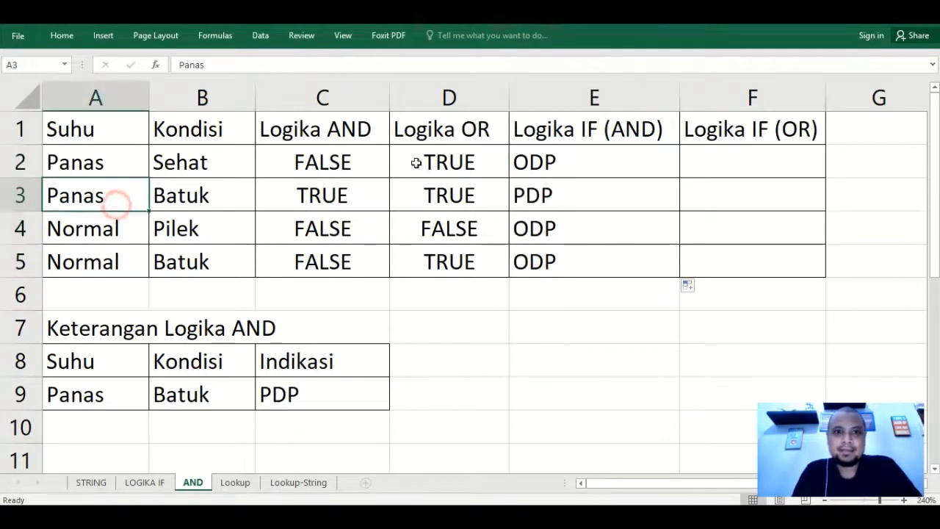
left_click(517, 183)
left_click(327, 184)
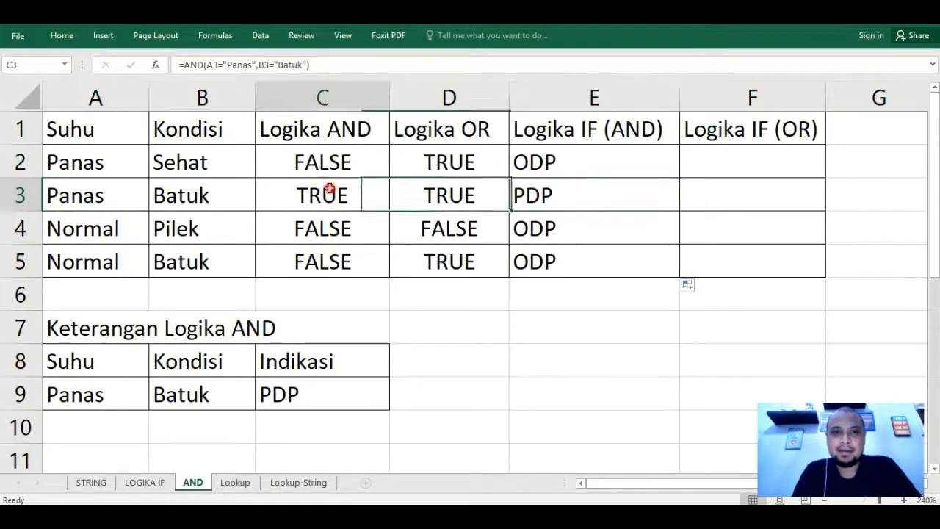
left_click(538, 190)
Step: Insert the IF function in F2 under Logika IF (OR)
left_click(713, 155)
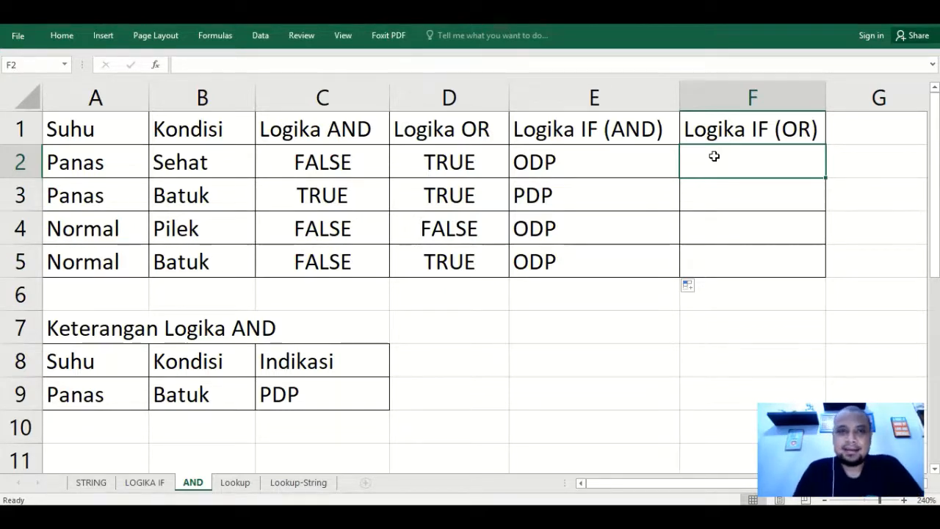
left_click(155, 64)
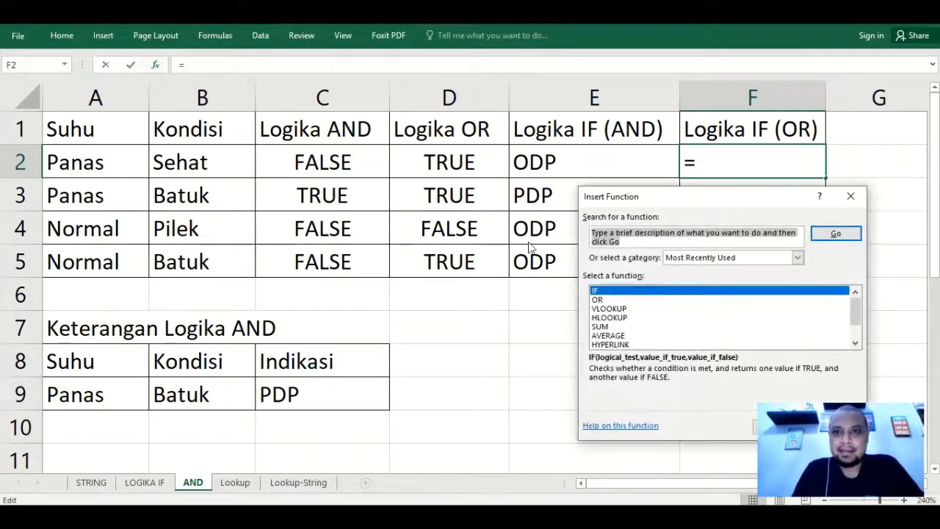
double_click(626, 291)
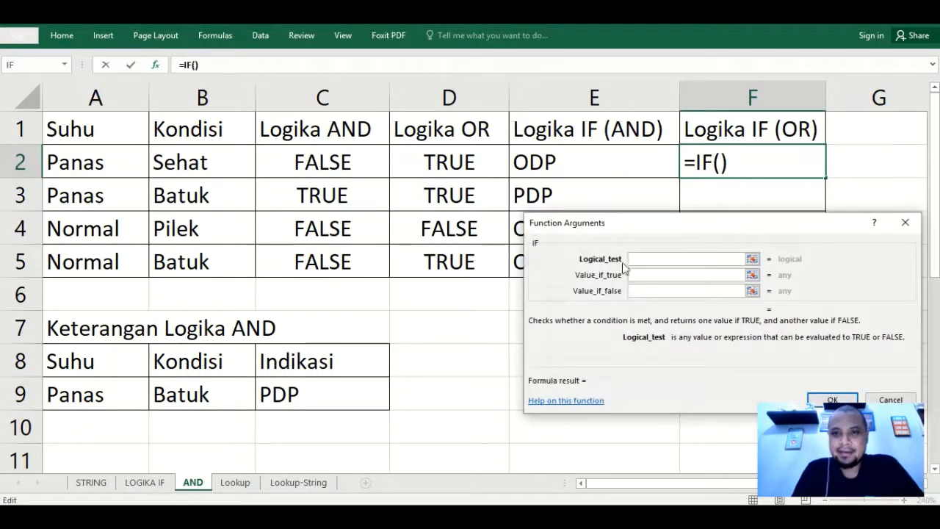
Step: Try OR(A2="Panas",B2="Batuk" without a closing parenthesis as the Logical_test of the IF function in F2
type("OR(")
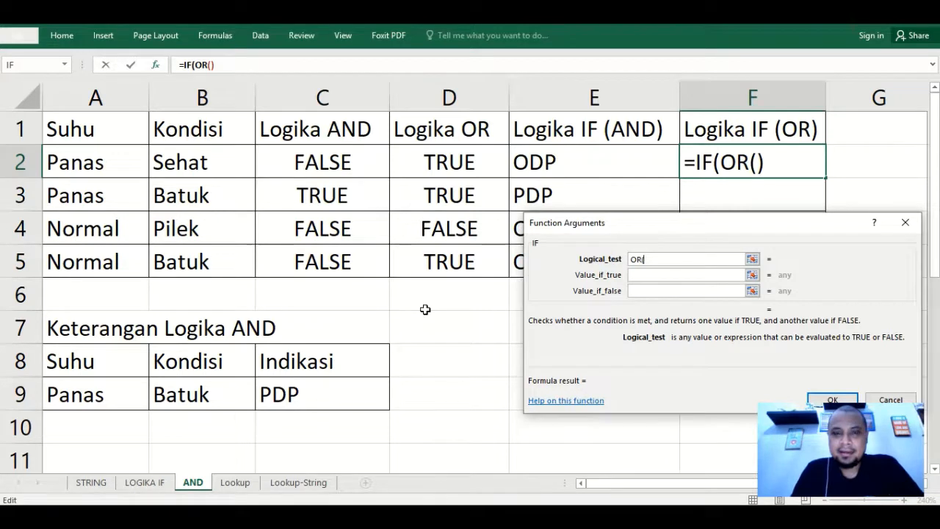
left_click(117, 163)
type("=\"Panas\"")
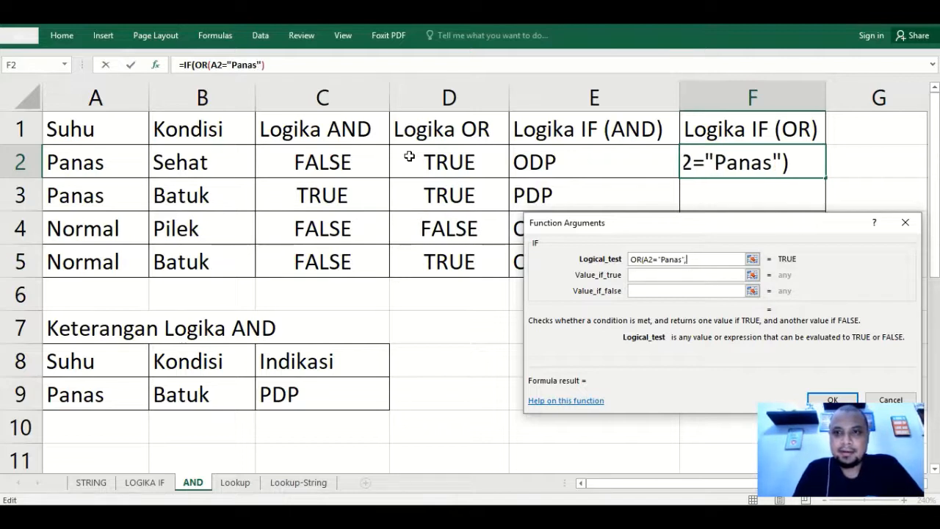
type(",")
left_click(210, 162)
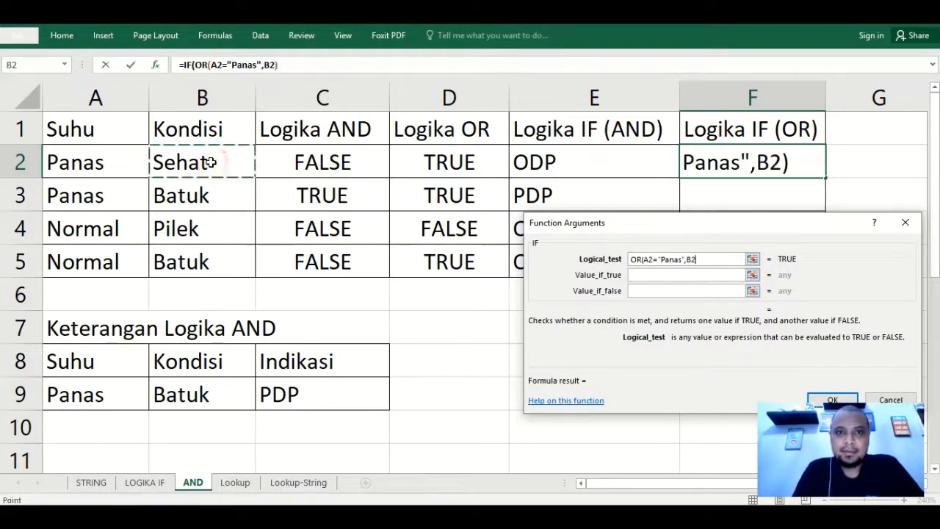
type("=\"Ba")
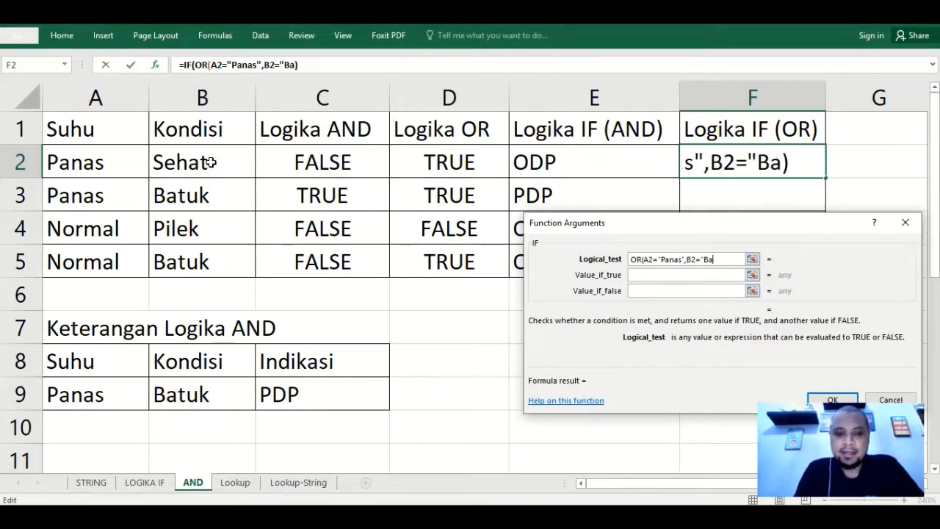
type("tuk\"")
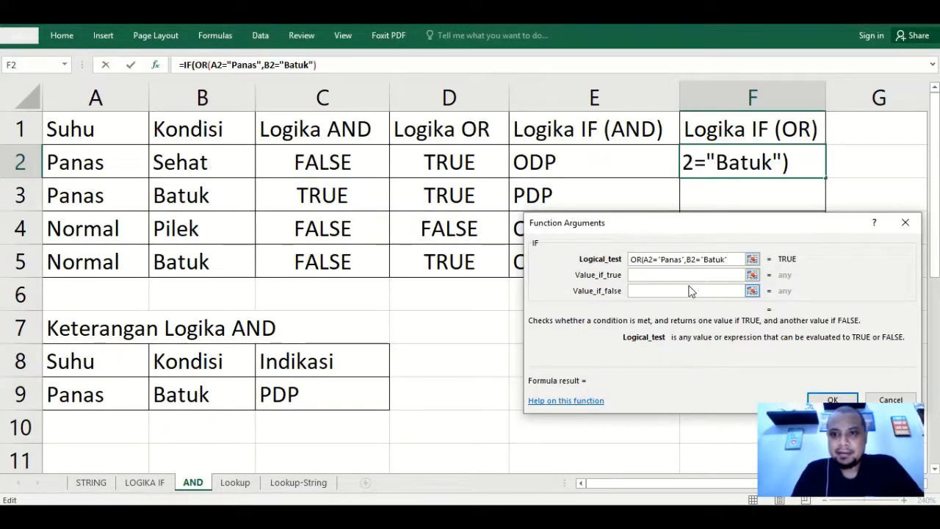
Step: Try to complete the F2 formula with Value_if_true "PDP" and Value_if_false "ODP", check its OR arguments, and discard the entry
left_click(665, 274)
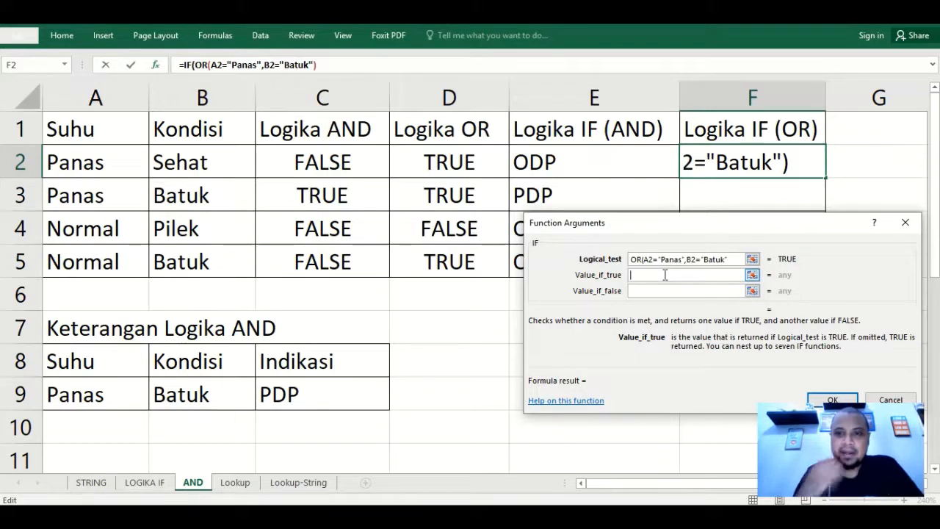
type("\"PDP\"")
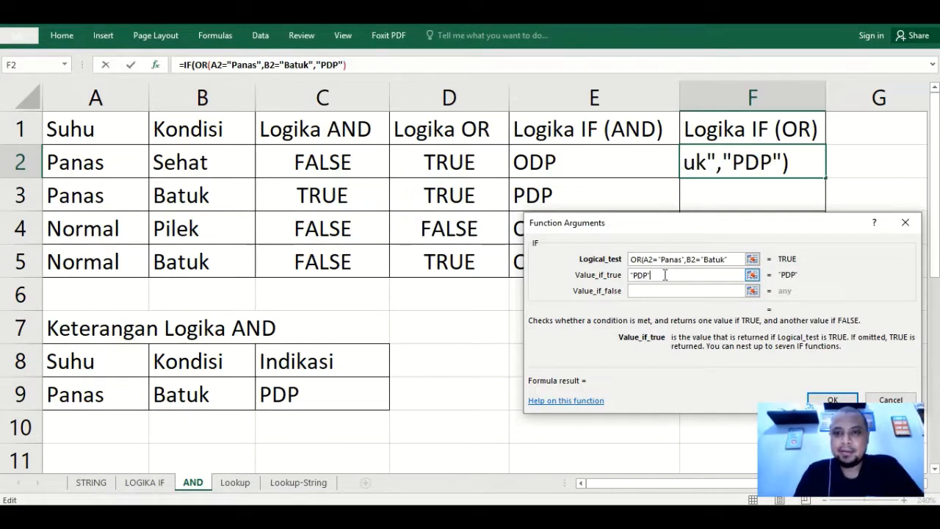
left_click(643, 290)
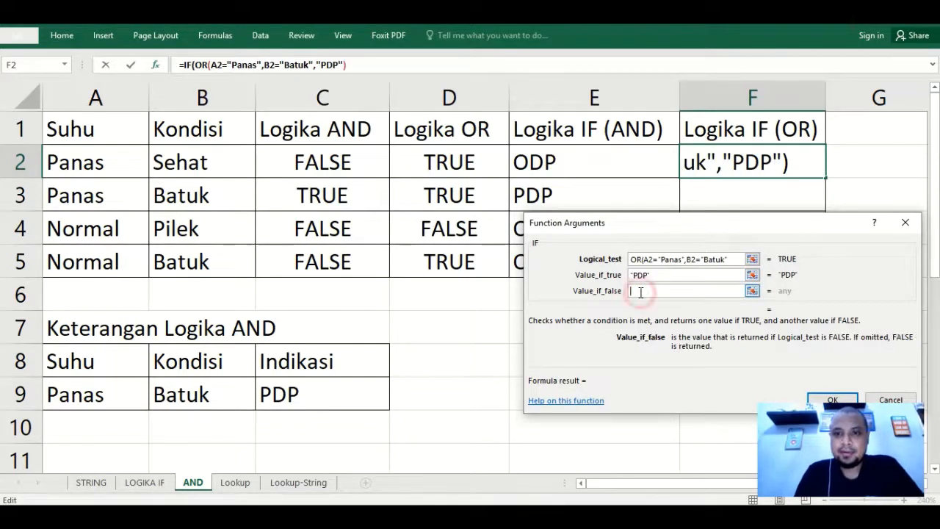
type("\"ODP\"")
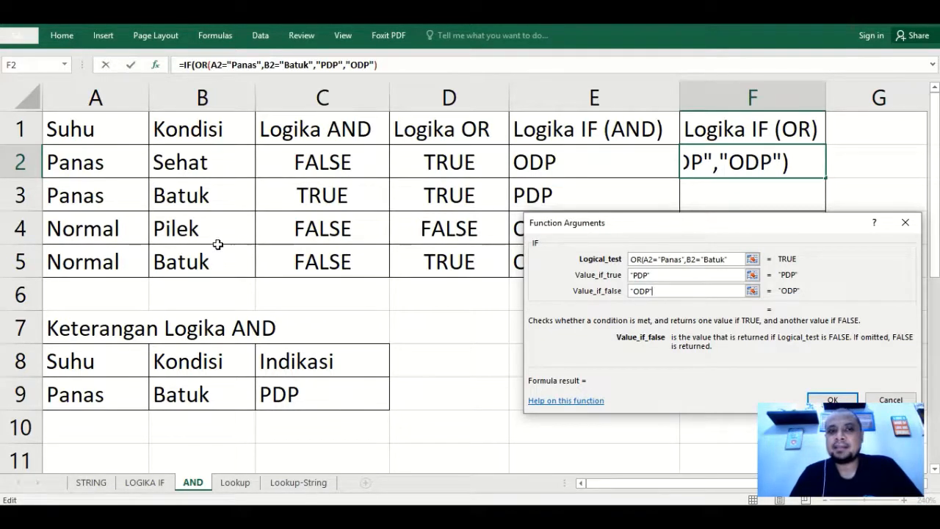
double_click(643, 275)
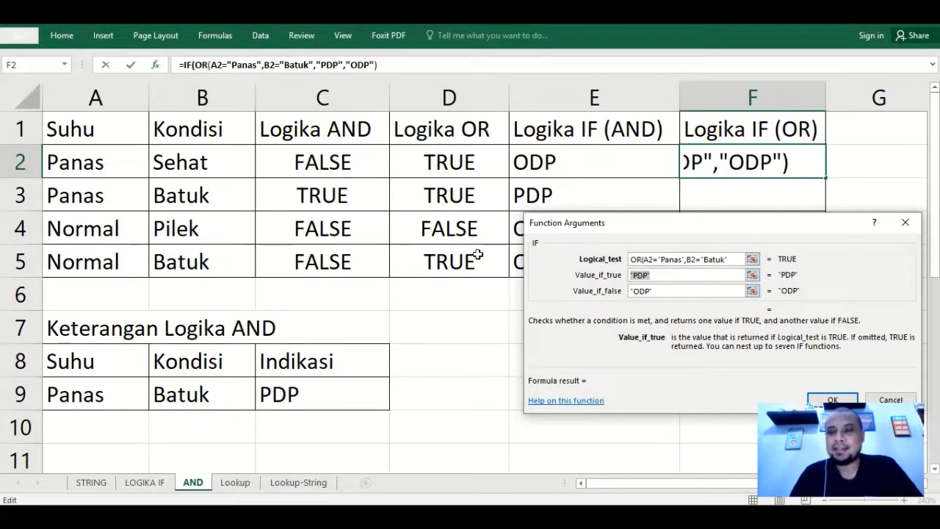
left_click(822, 400)
left_click(460, 301)
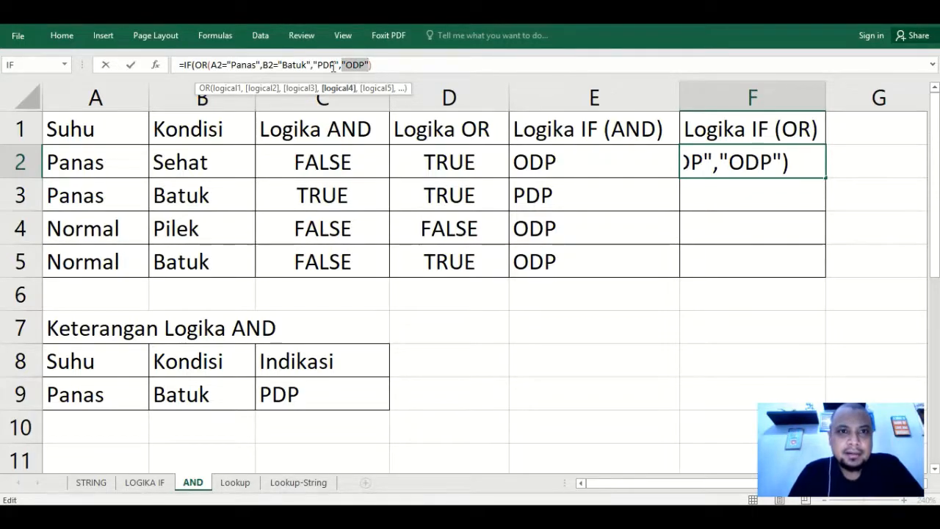
left_click(154, 65)
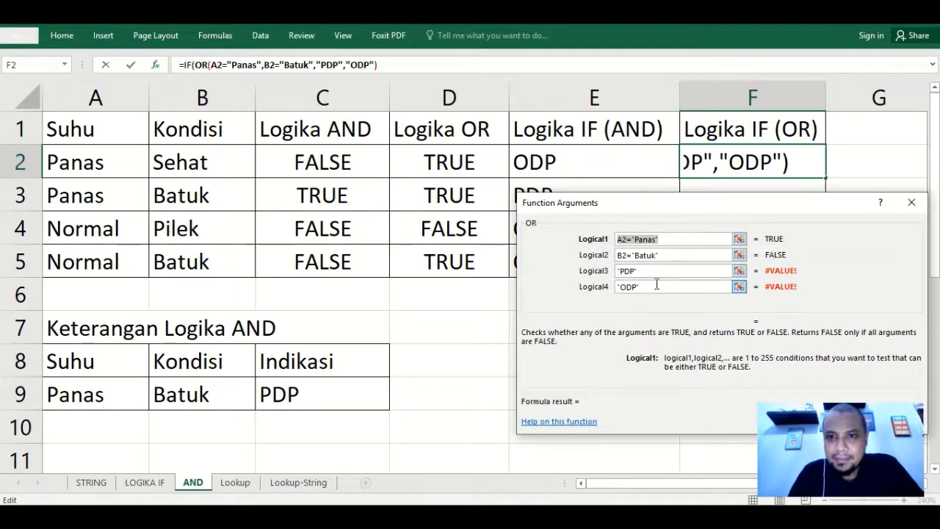
key("Escape")
Step: Insert the IF function in F2 again with OR(A2="Panas",B2="Batuk") as its Logical_test
left_click(728, 162)
left_click(157, 65)
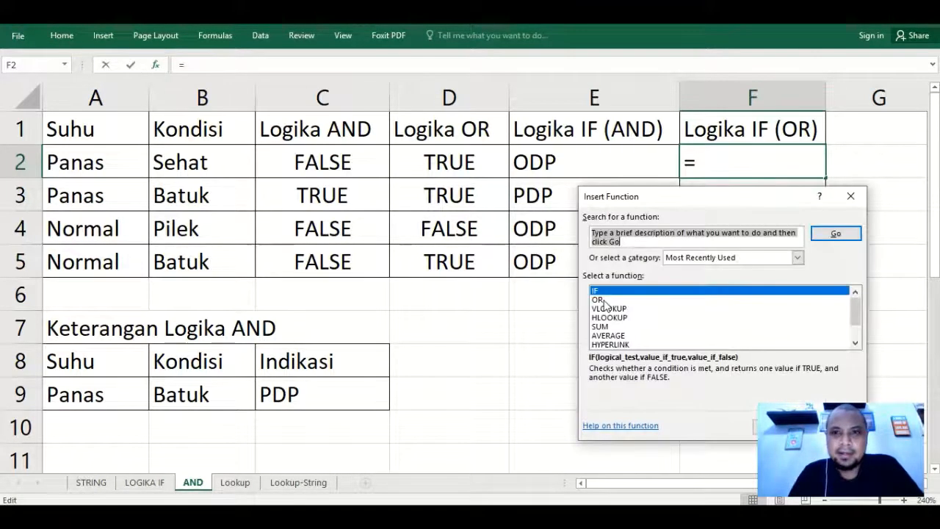
double_click(601, 294)
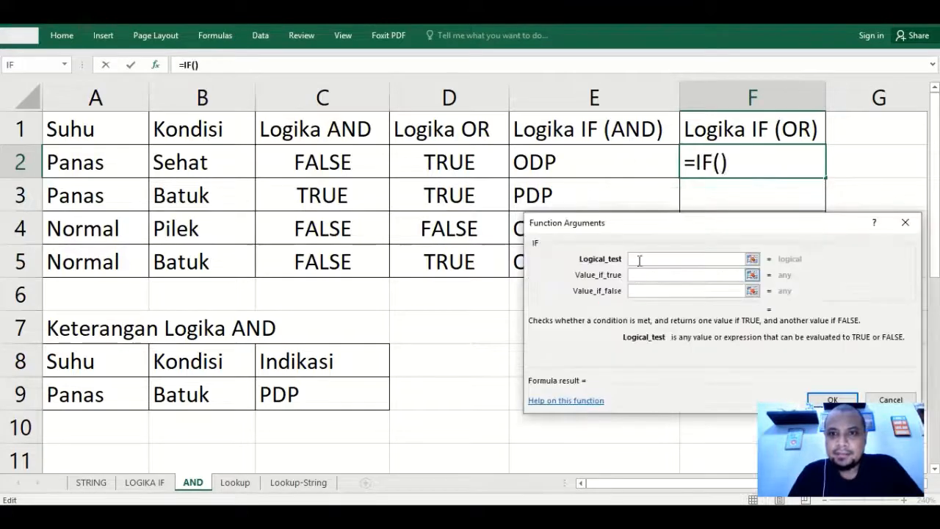
type("OR(")
left_click(111, 160)
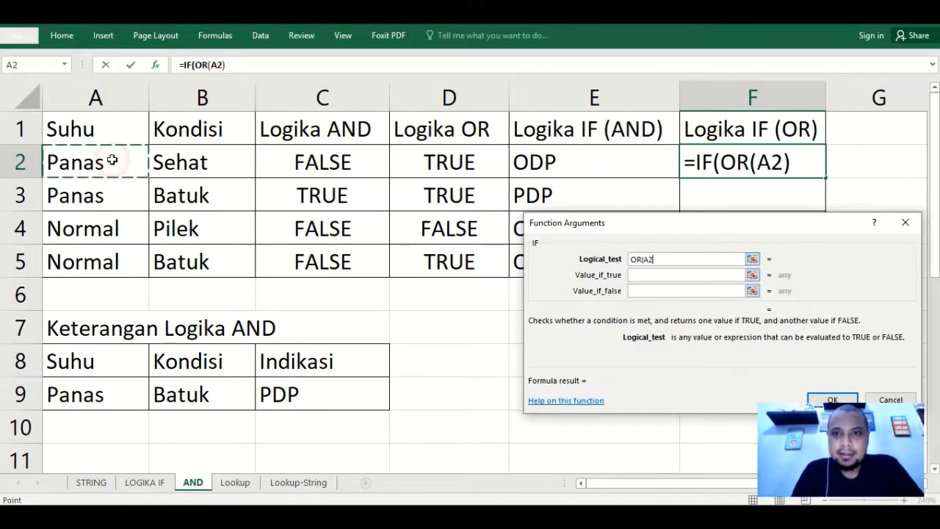
type("=\"")
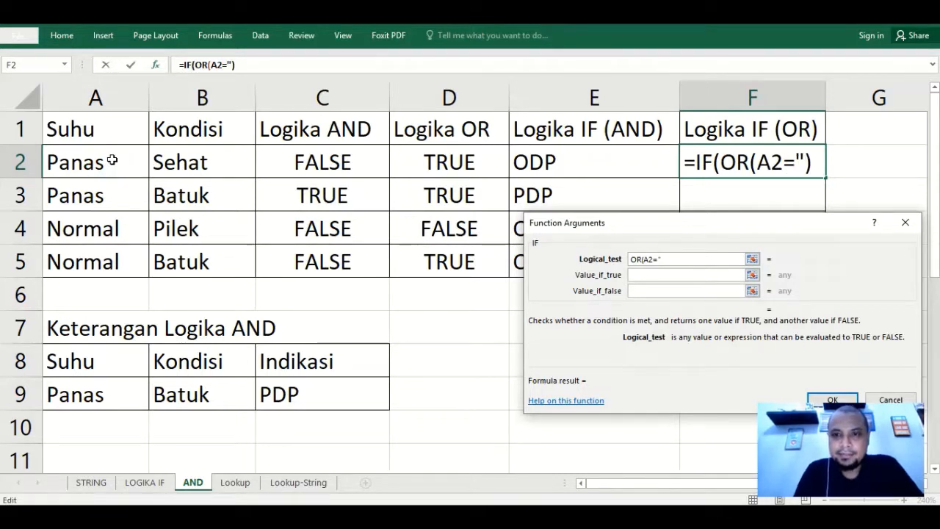
type("Panas\",")
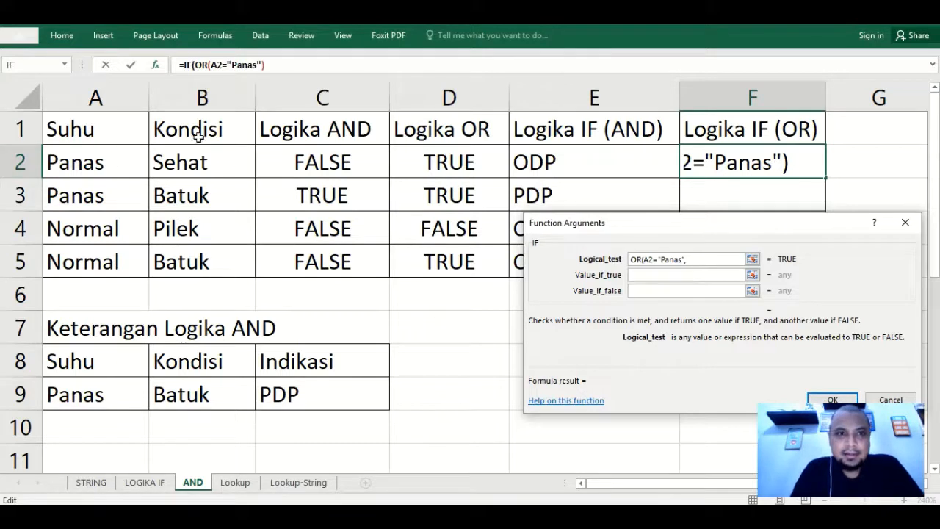
left_click(199, 162)
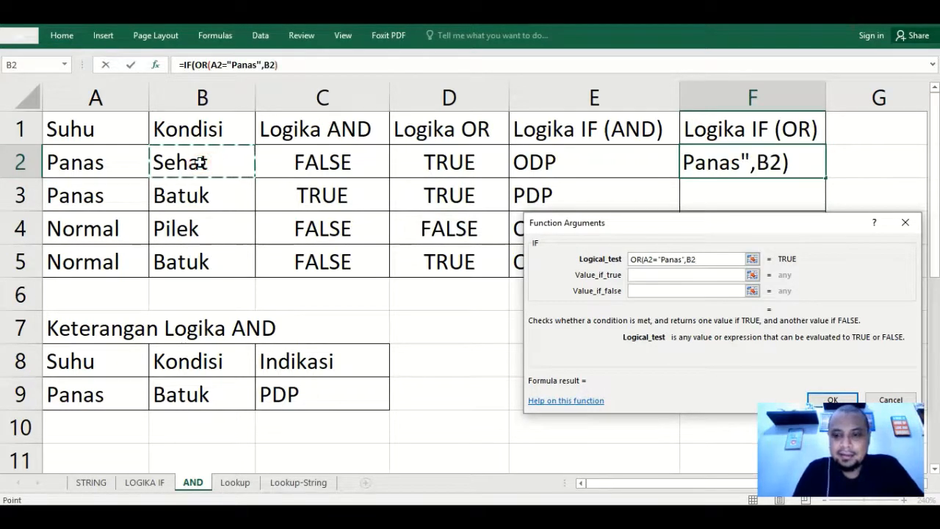
type("=")
type("\"Ba")
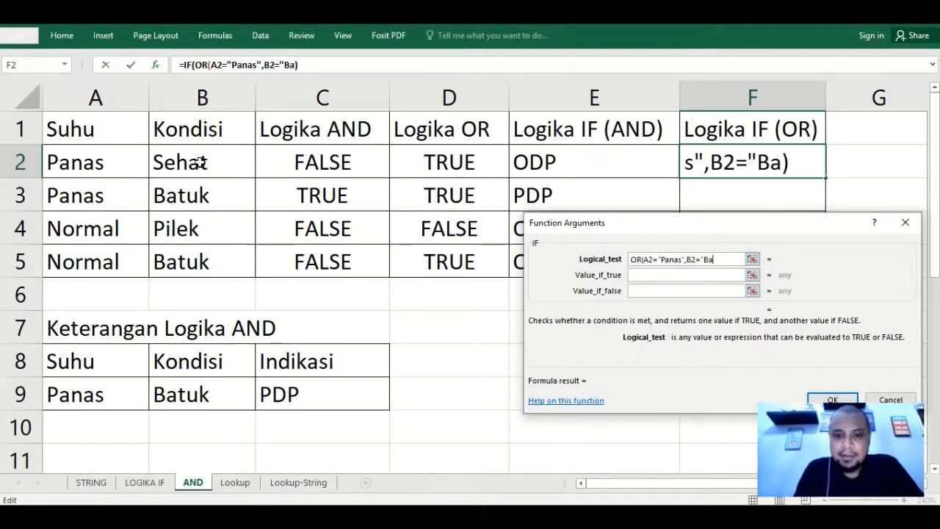
type("tuk\")")
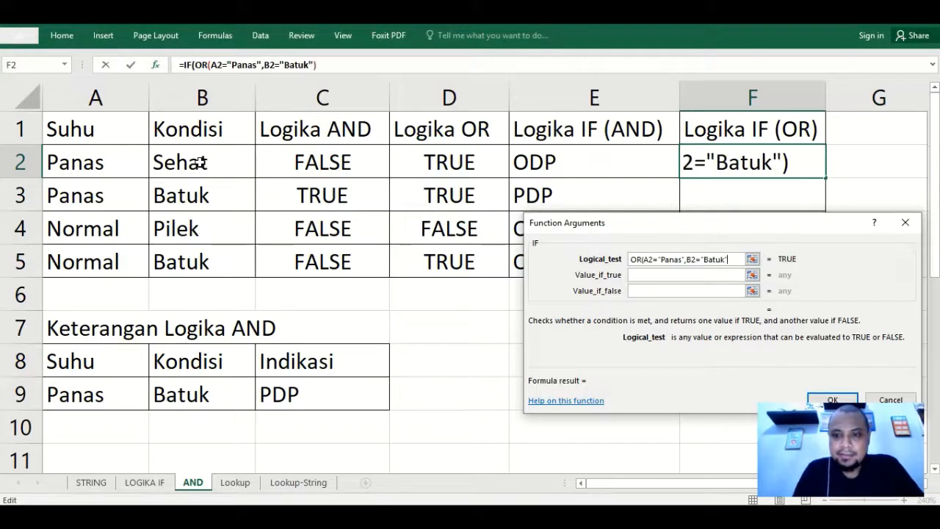
Step: Set Value_if_true to "PDP" and Value_if_false to "ODP" for the IF function in F2, and confirm the formula
left_click(652, 275)
type("\"PDP\"")
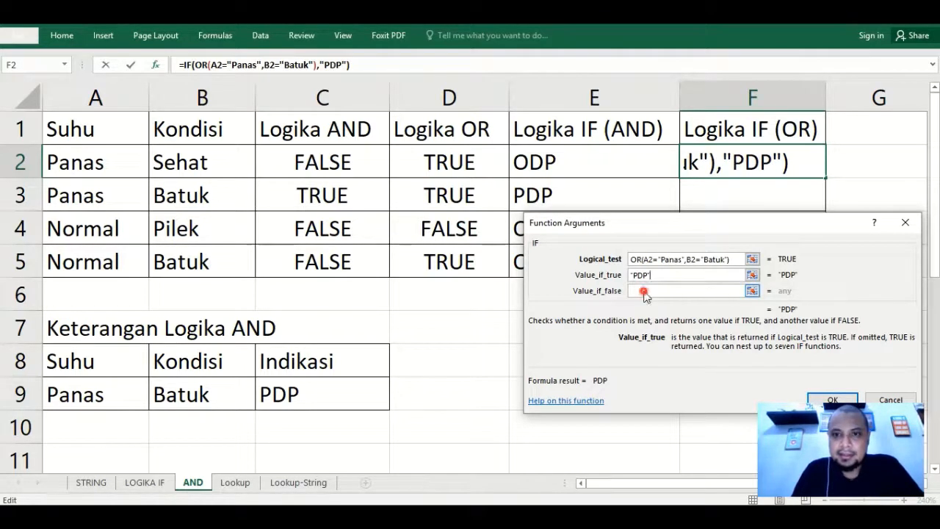
left_click(643, 291)
type("\"ODP\"")
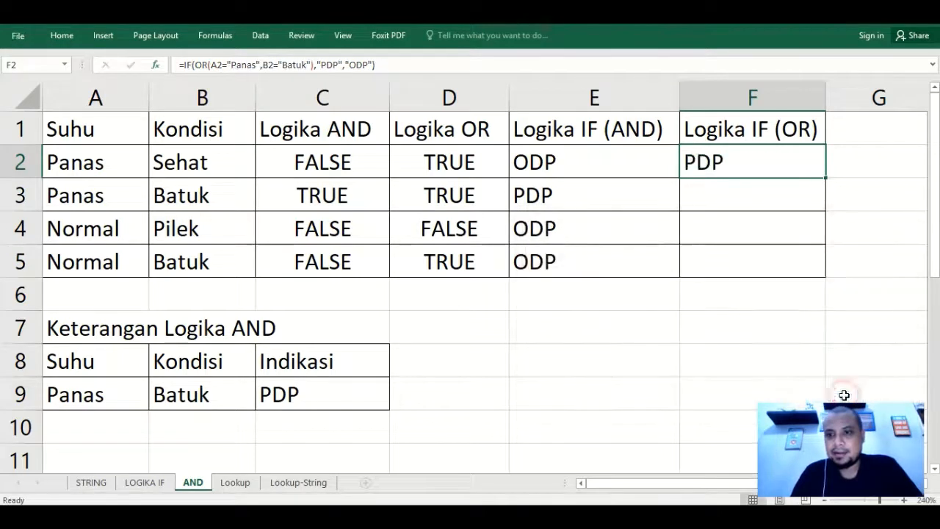
left_click(841, 399)
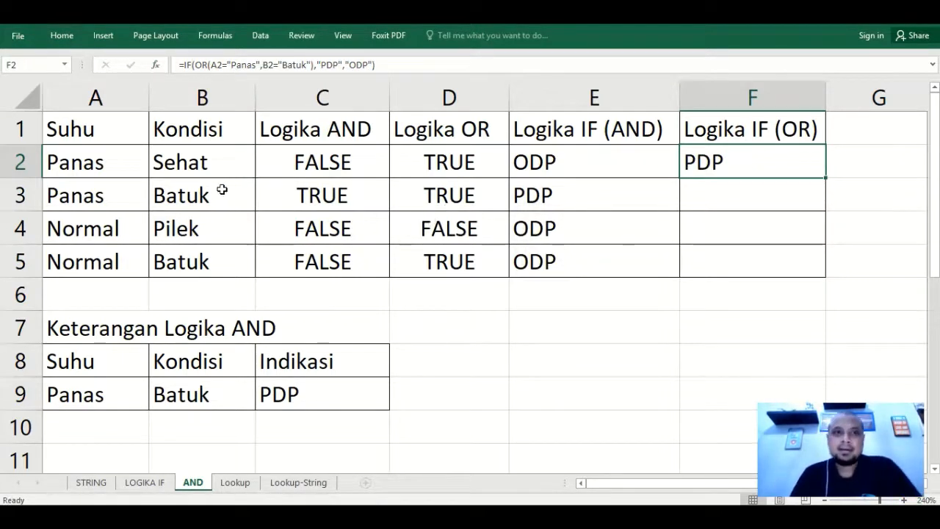
Step: Check F2 against the Suhu and Kondisi values in row 2 and fill its formula down to F5
left_click(126, 165)
left_click(185, 159)
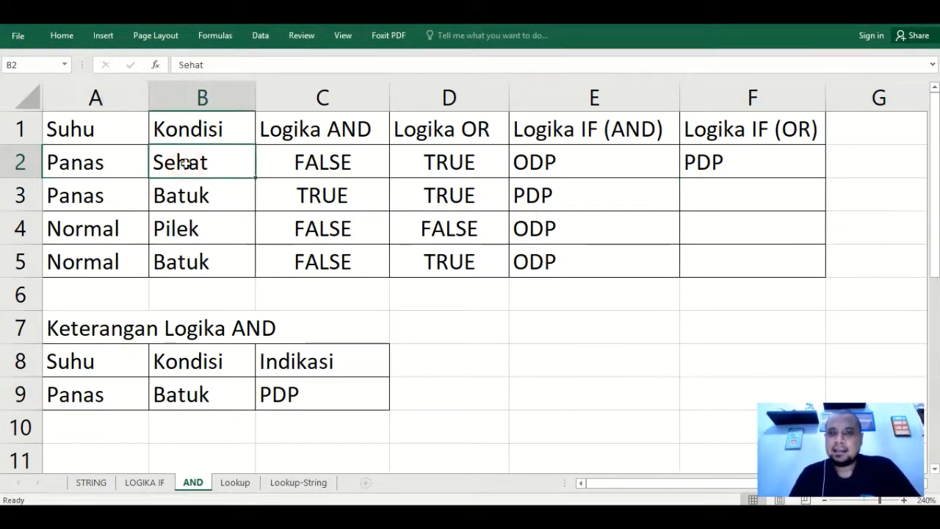
left_click(123, 166)
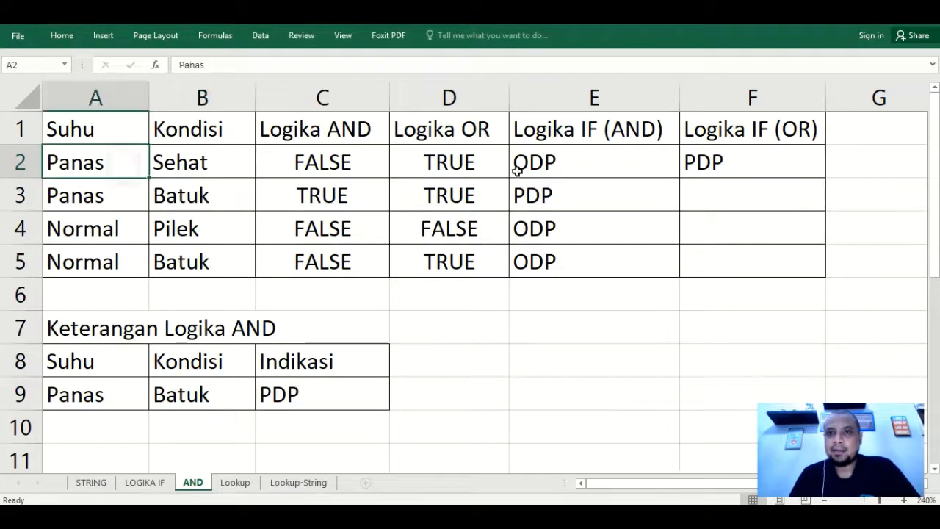
left_click(715, 173)
left_click_drag(826, 178, 810, 267)
left_click(810, 266)
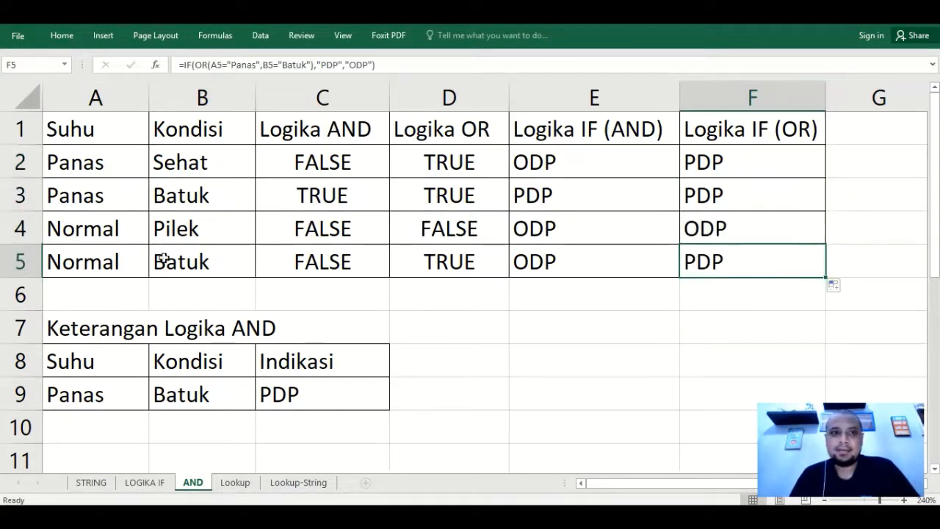
Step: Compare the Suhu and Kondisi values in rows 4 and 5 with their Logika IF (OR) results
left_click(111, 232)
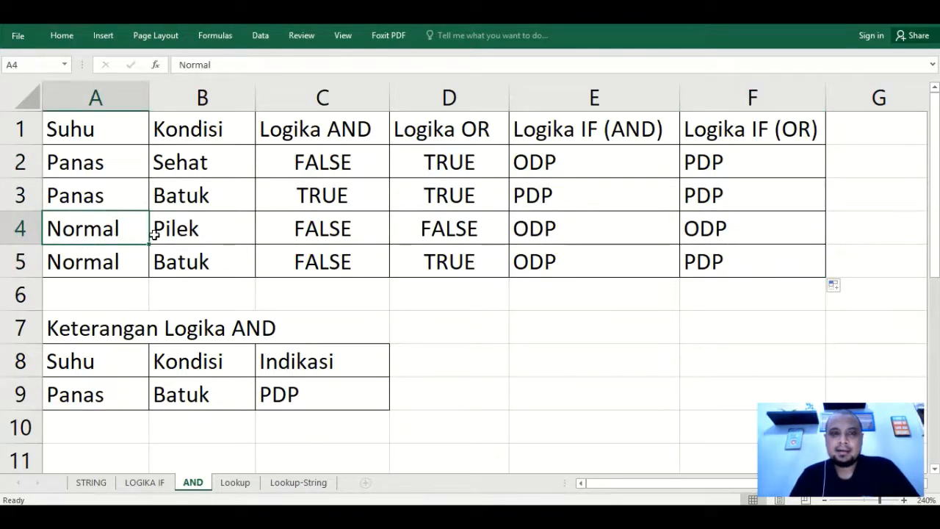
left_click(158, 232)
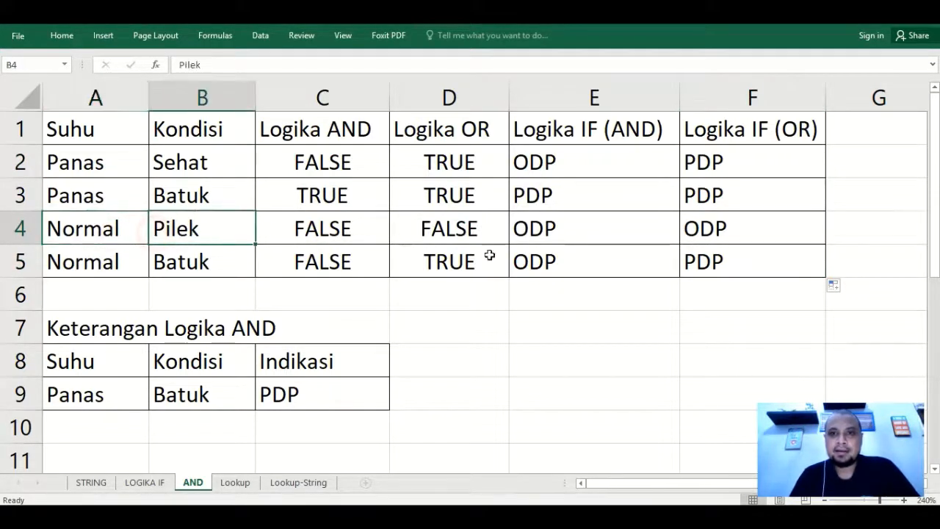
left_click(715, 231)
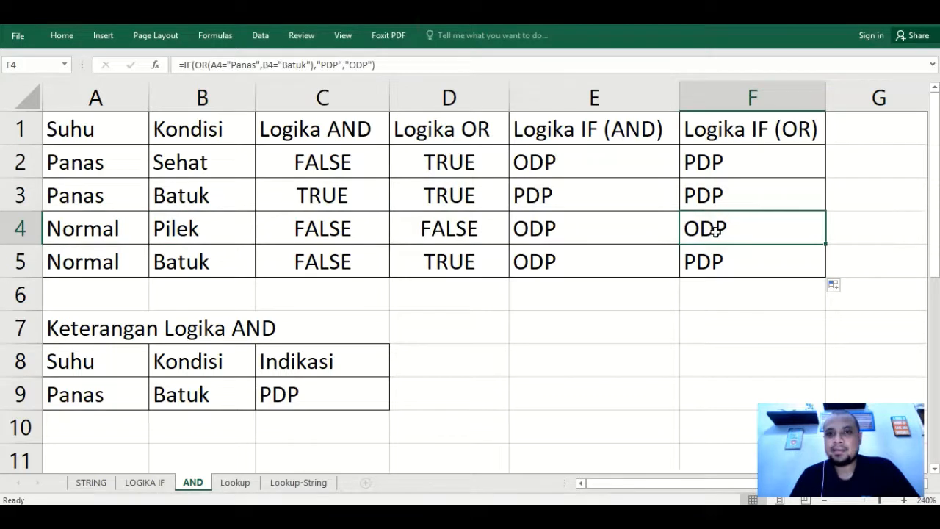
left_click(103, 262)
left_click(202, 276)
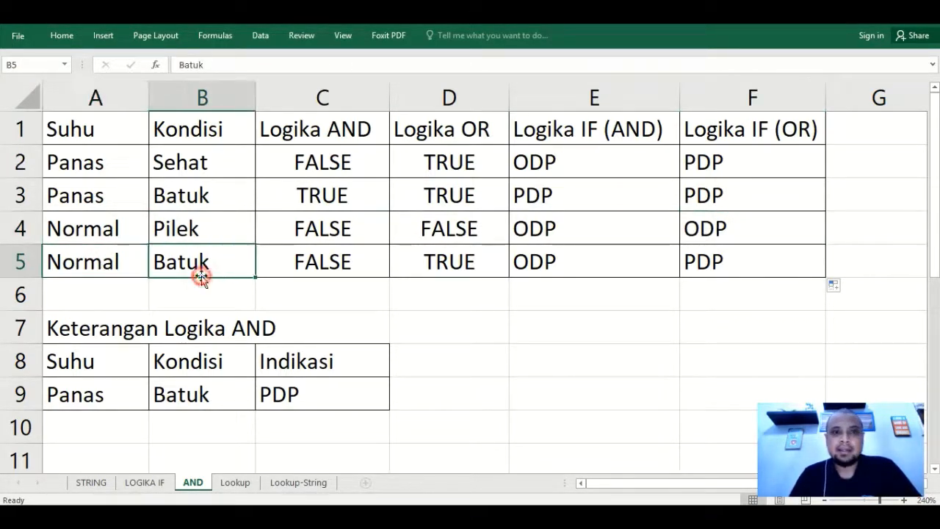
left_click(694, 261)
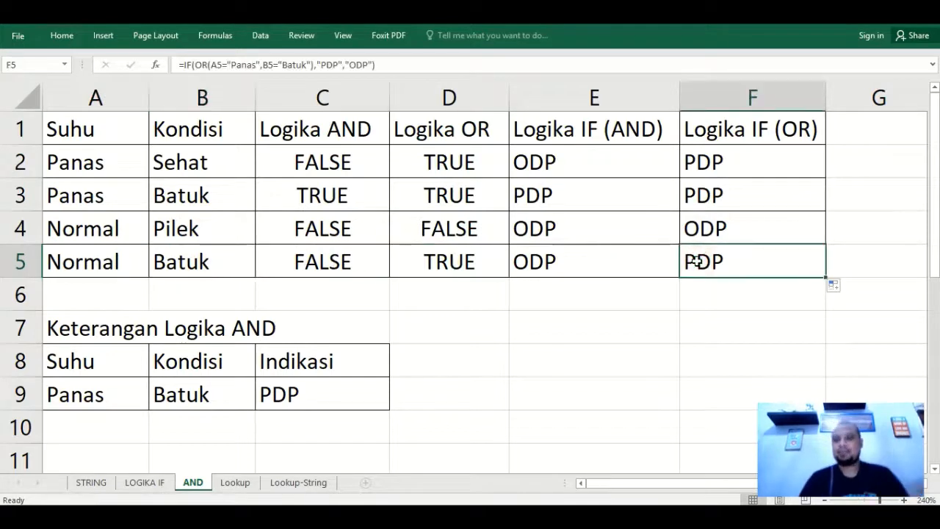
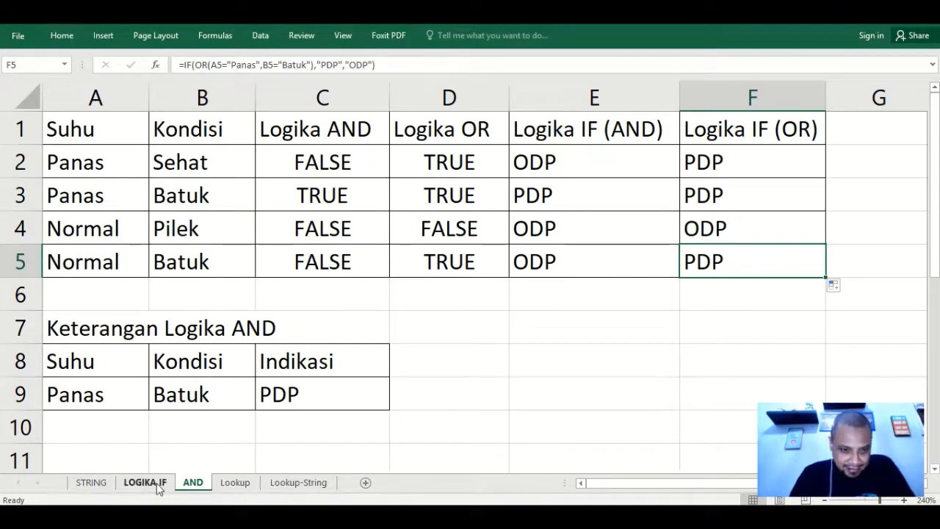
Step: Open the Lookup sheet and switch to the PowerPoint presentation with the logical function slides
left_click(230, 484)
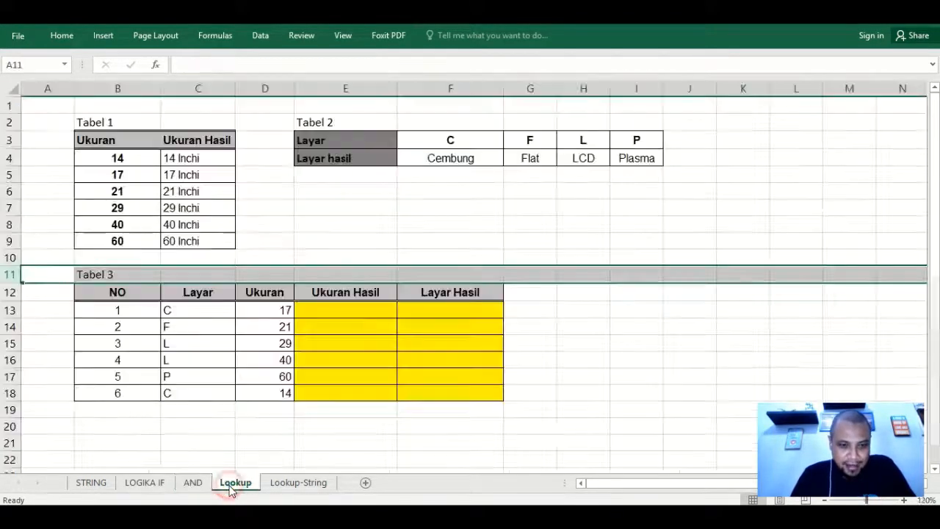
left_click(366, 235)
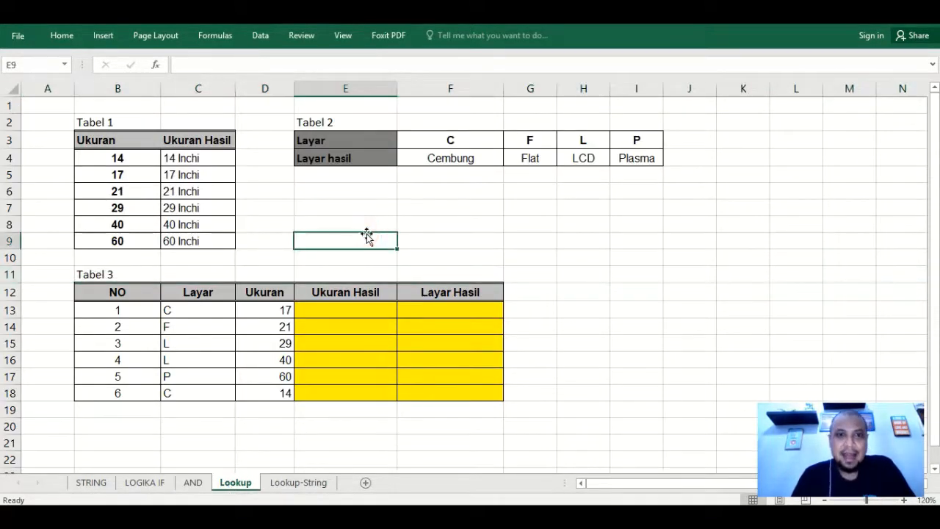
key("alt+Tab")
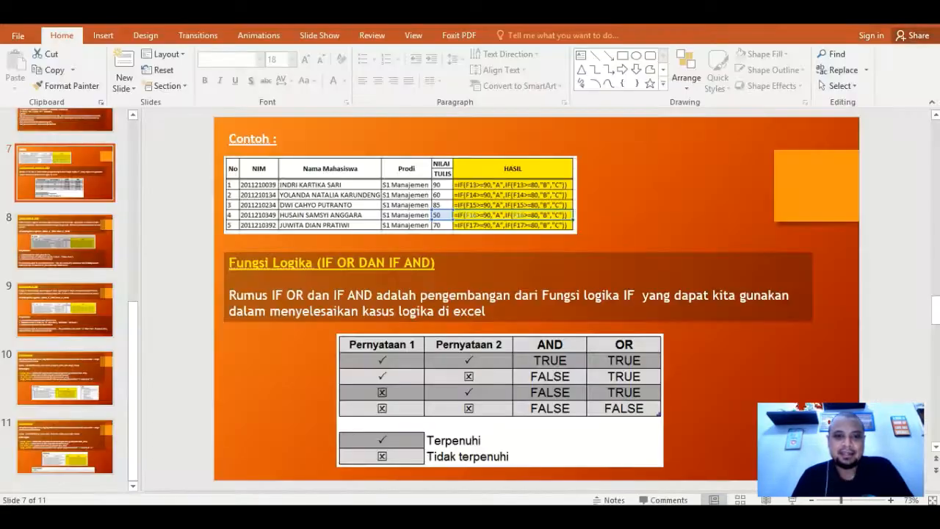
Step: Read the Fungsi Vlookup slide, return to the Excel Lookup sheet and examine Tabel 3's empty Ukuran Hasil and Layar Hasil columns
left_click(90, 370)
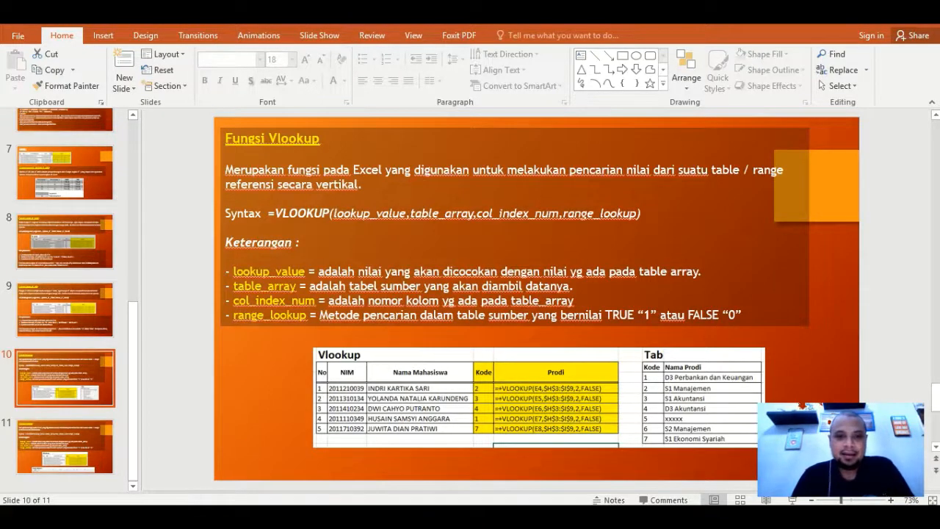
left_click(318, 516)
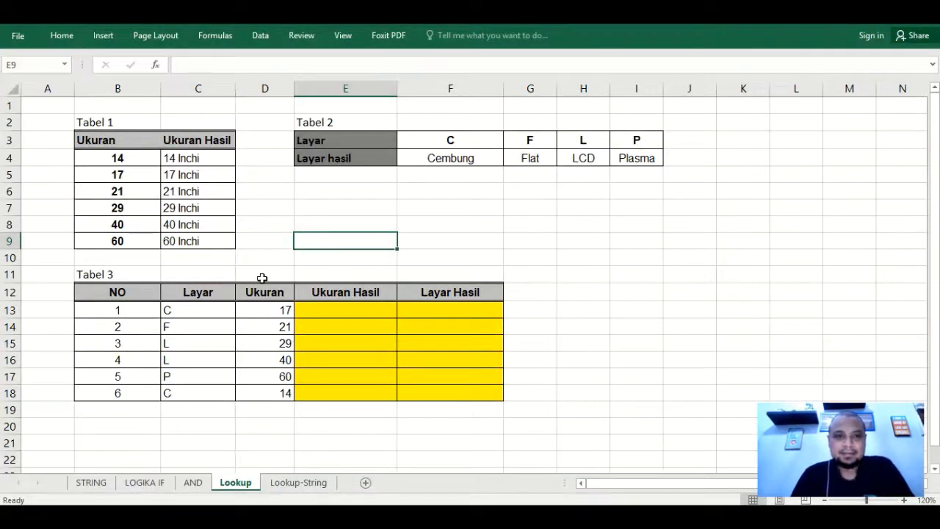
left_click(336, 310)
left_click(424, 308)
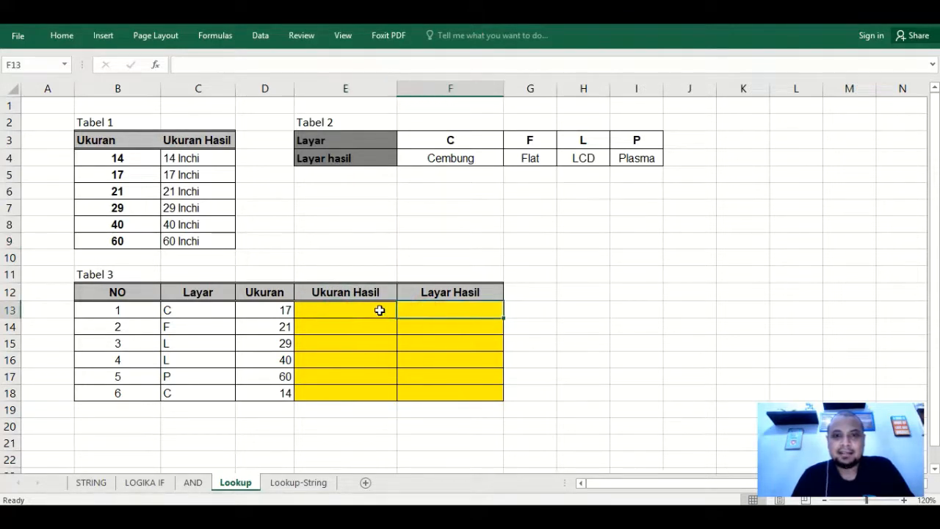
left_click(358, 313)
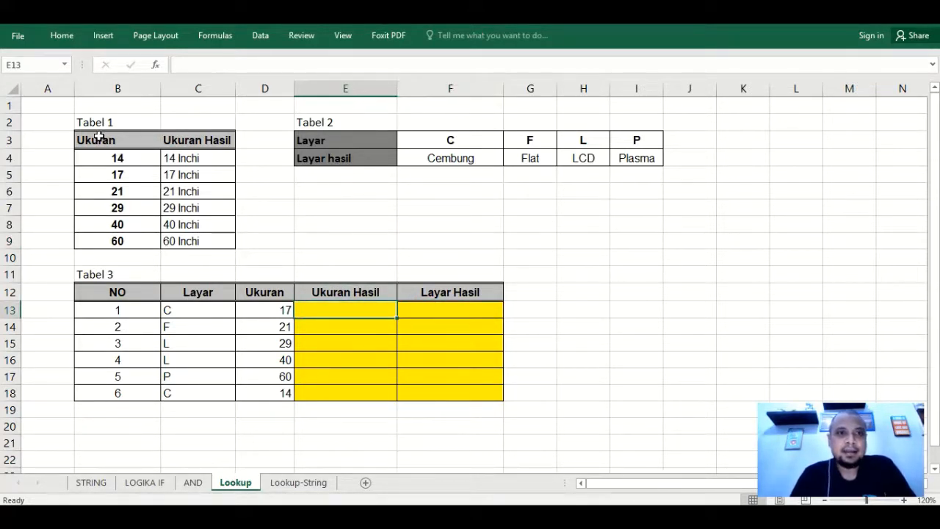
left_click(437, 303)
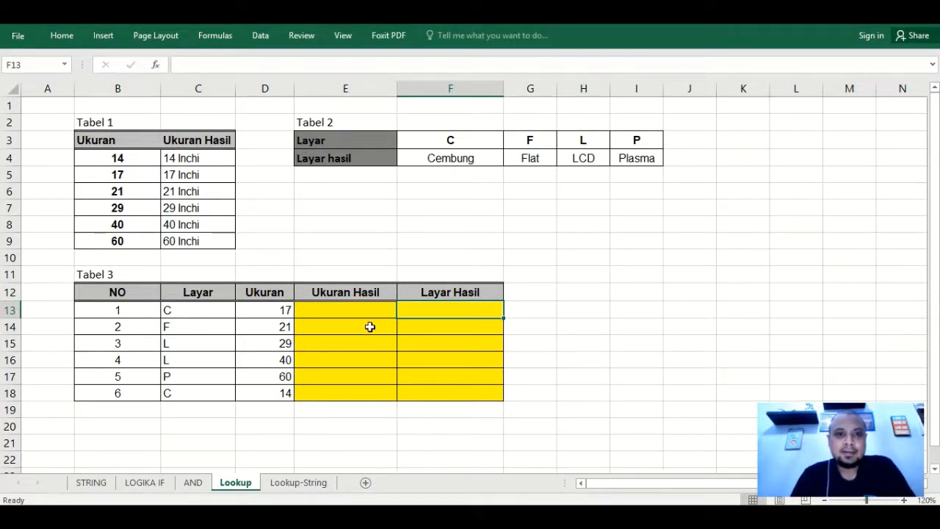
Step: Compare the Ukuran value in D13 with the Ukuran column of Tabel 1 in B3:C9
left_click(346, 310)
left_click(273, 309)
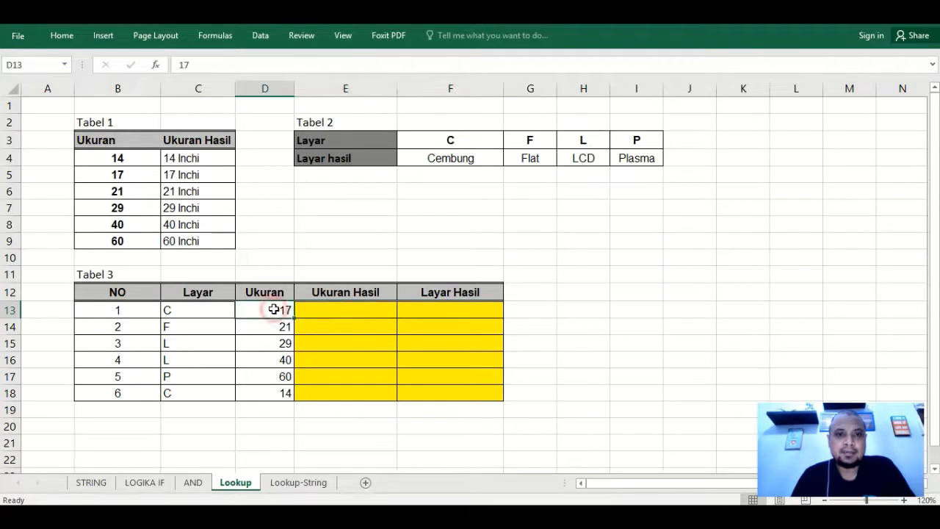
left_click(109, 159)
left_click(257, 310)
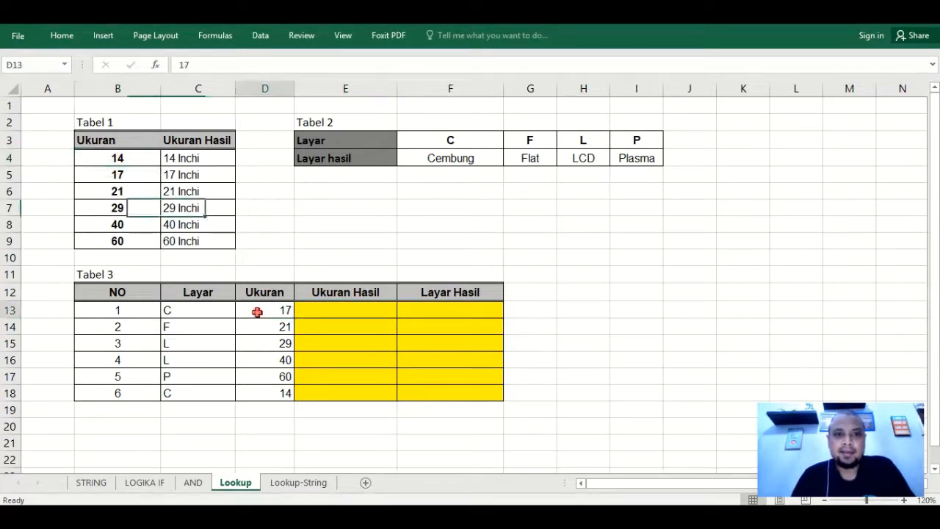
left_click(117, 160)
left_click(263, 310)
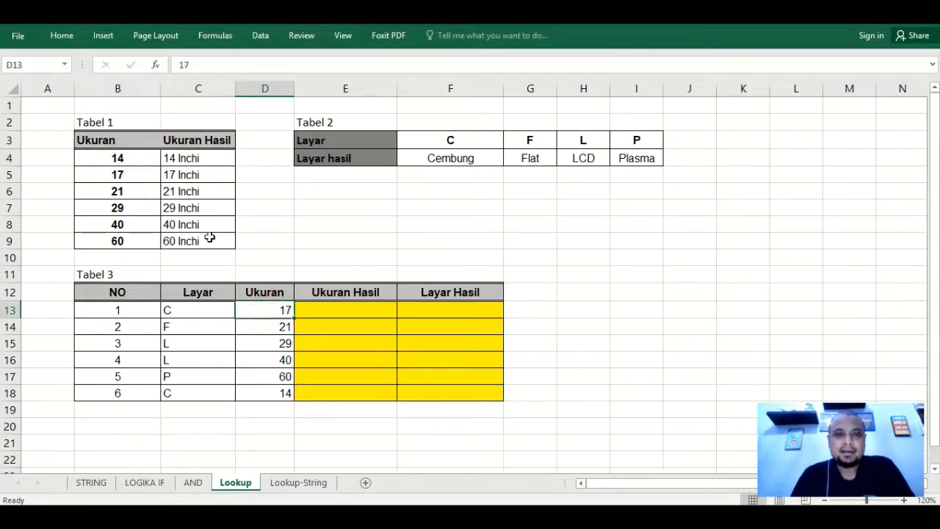
left_click_drag(115, 141, 206, 238)
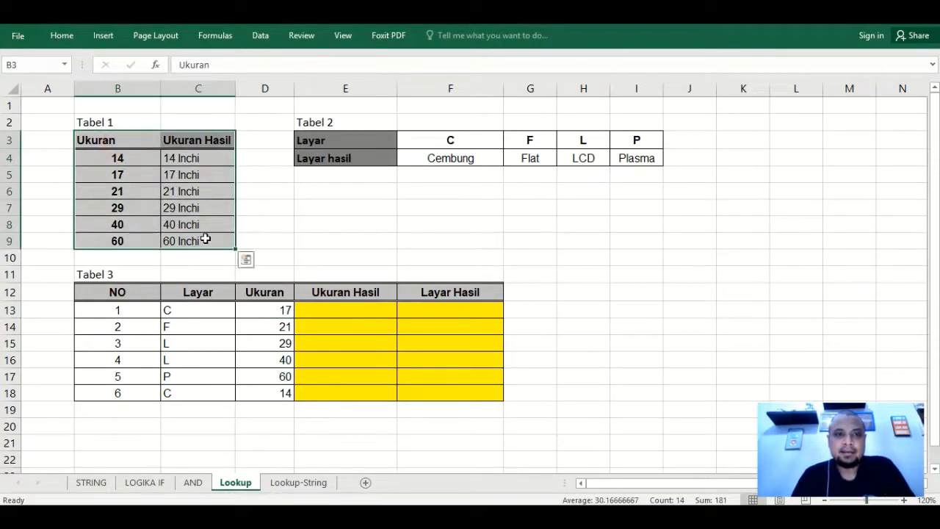
Step: Insert a VLOOKUP function in E13 with D13 as its Lookup_value
left_click(343, 307)
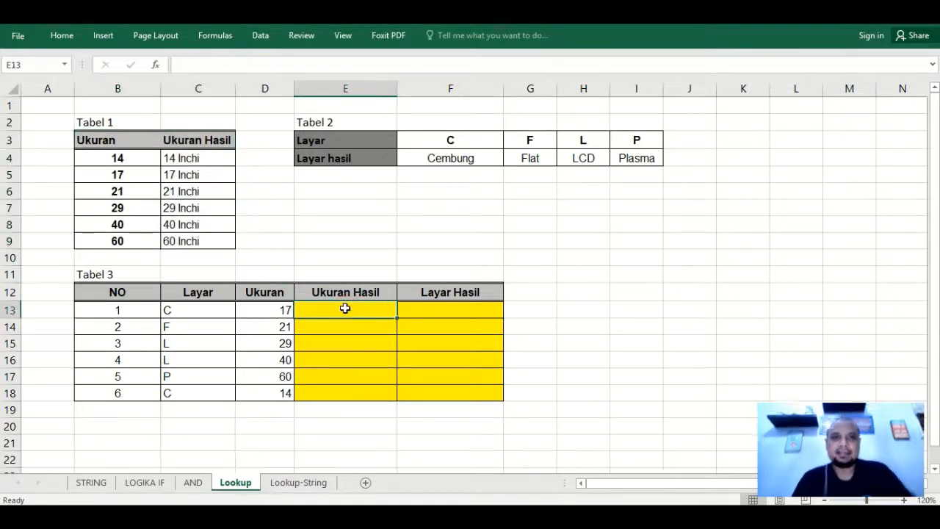
left_click(155, 64)
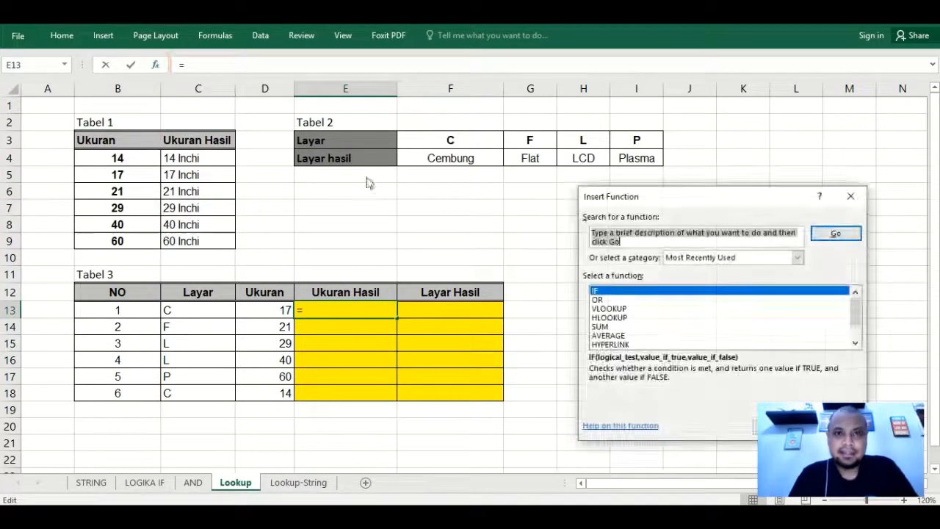
left_click(604, 308)
double_click(608, 308)
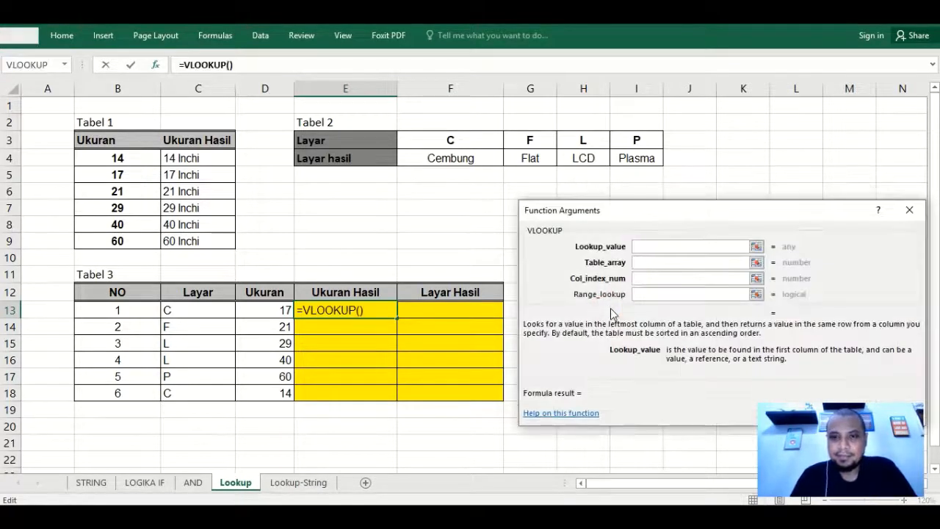
left_click(278, 310)
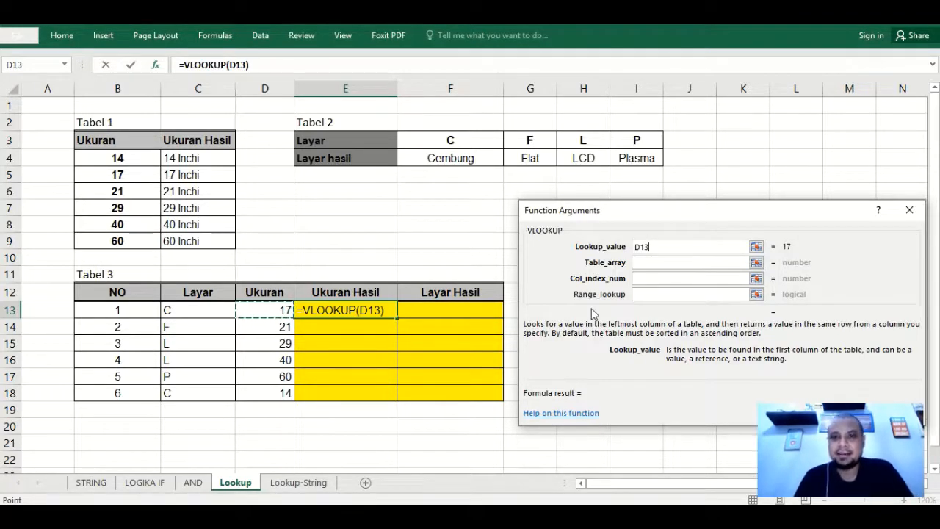
Step: Set the VLOOKUP's Table_array to the absolute range $B$4:$C$9 of Tabel 1
left_click(646, 262)
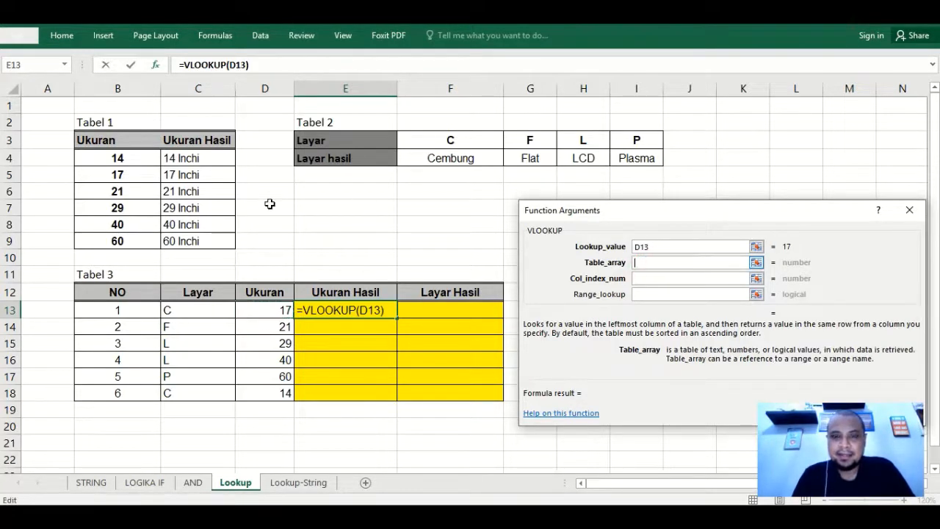
left_click_drag(110, 158, 225, 243)
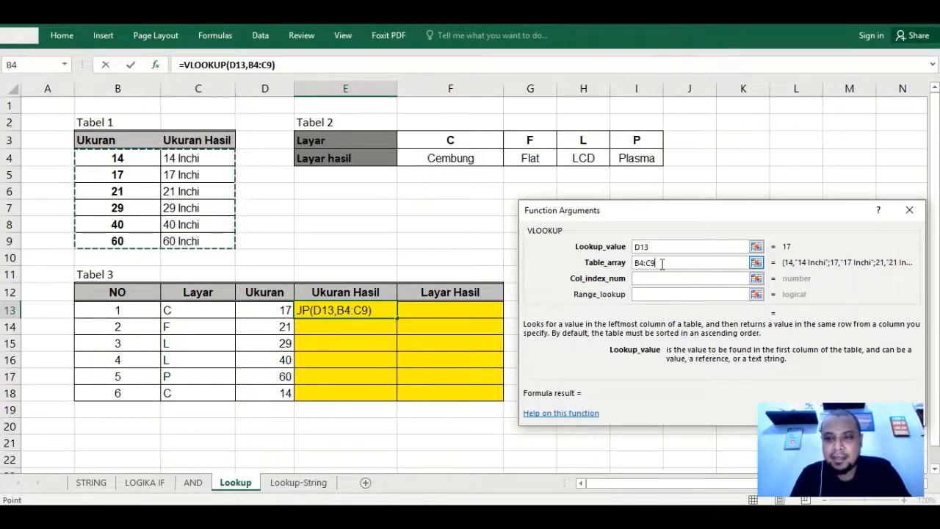
key("F4")
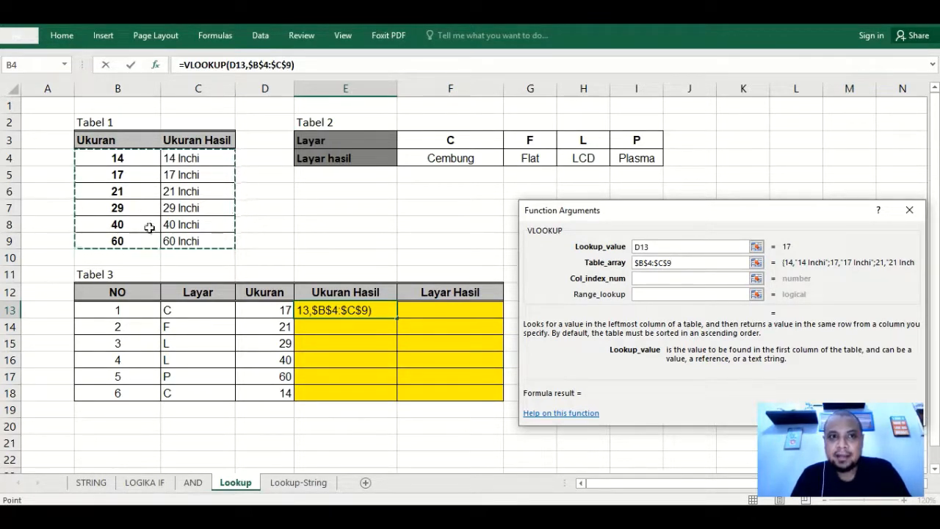
Step: Set Col_index_num to 2 and Range_lookup to False for the VLOOKUP in E13, and confirm the formula
left_click(647, 279)
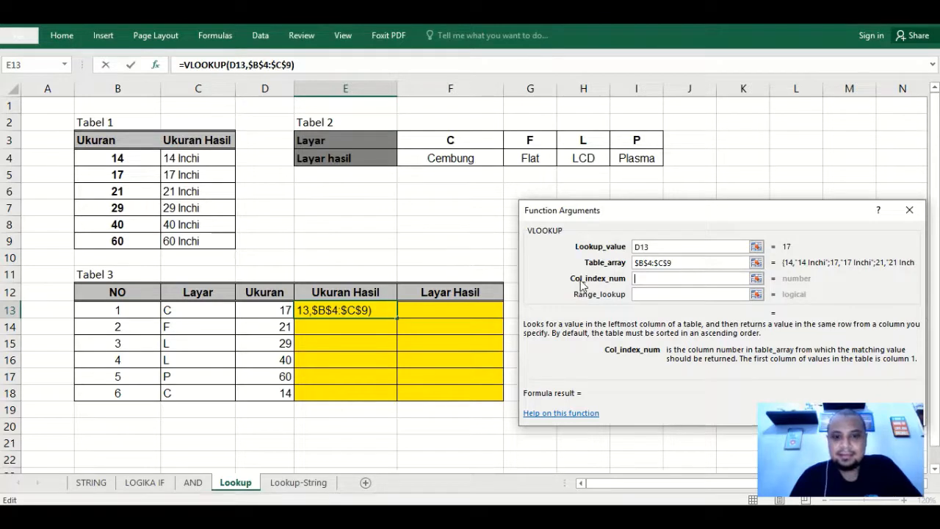
type("2")
left_click(644, 293)
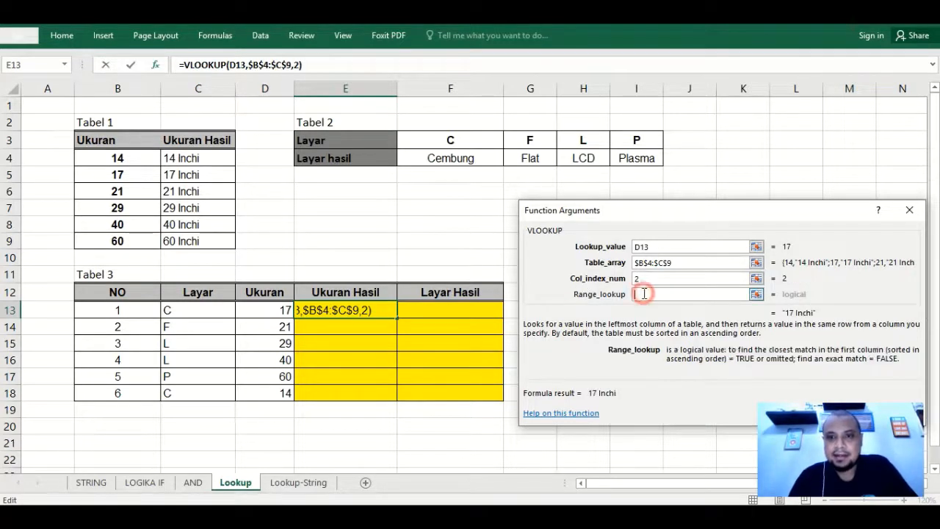
type("False")
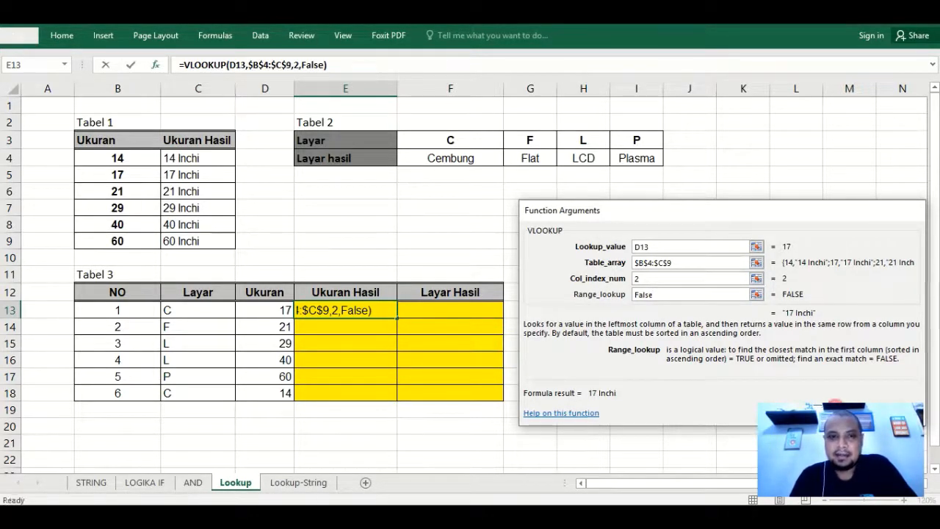
key("Return")
Step: Fill the VLOOKUP formula from E13 down to E18 and check the Ukuran value in D14 against its result
left_click_drag(398, 316, 391, 396)
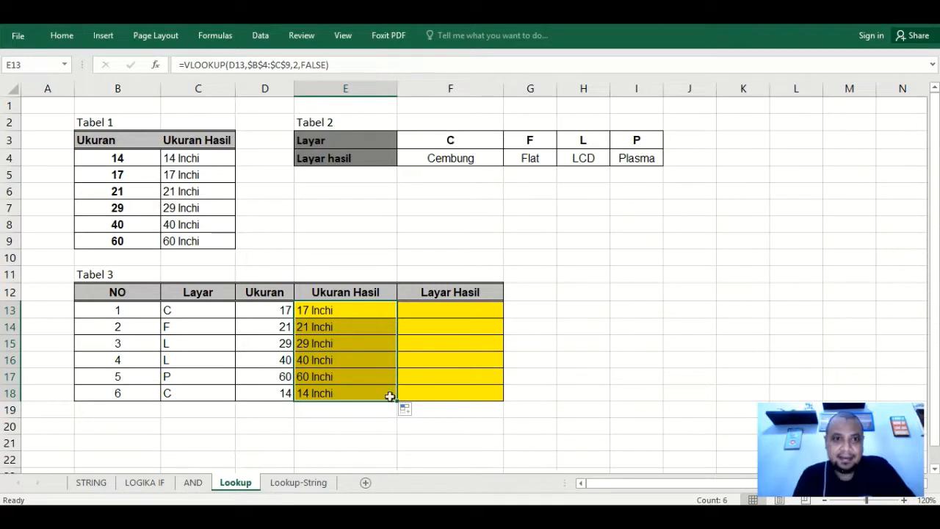
left_click(273, 329)
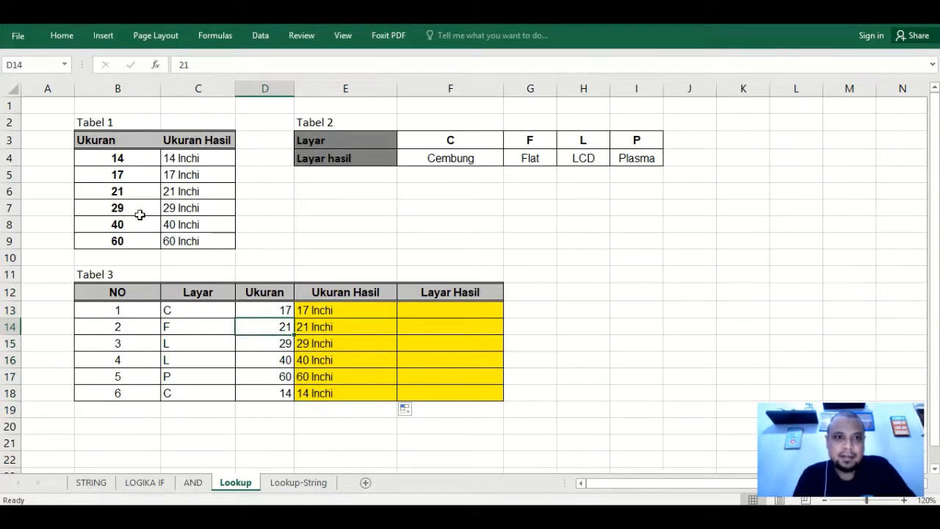
Step: Insert an HLOOKUP function in F13 for the Layar Hasil column, with C13 as its Lookup_value
left_click(440, 311)
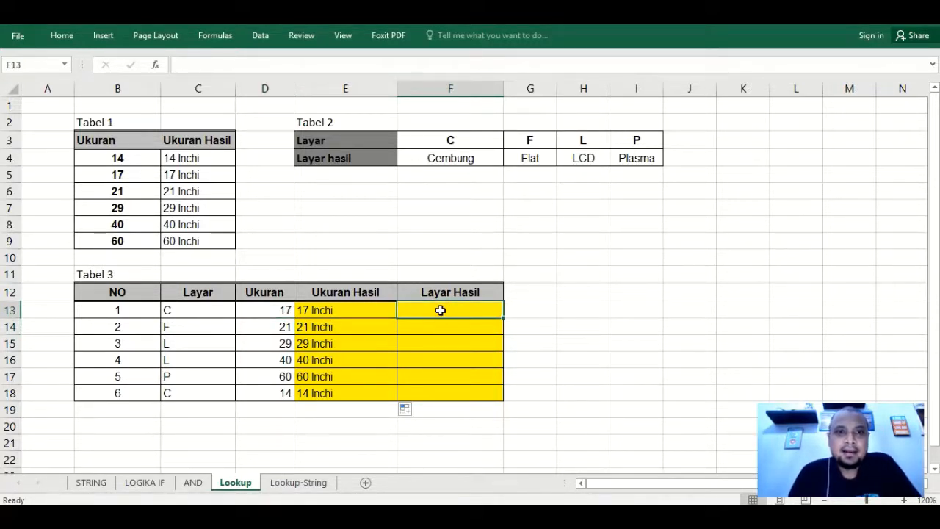
left_click_drag(313, 139, 335, 155)
left_click(424, 307)
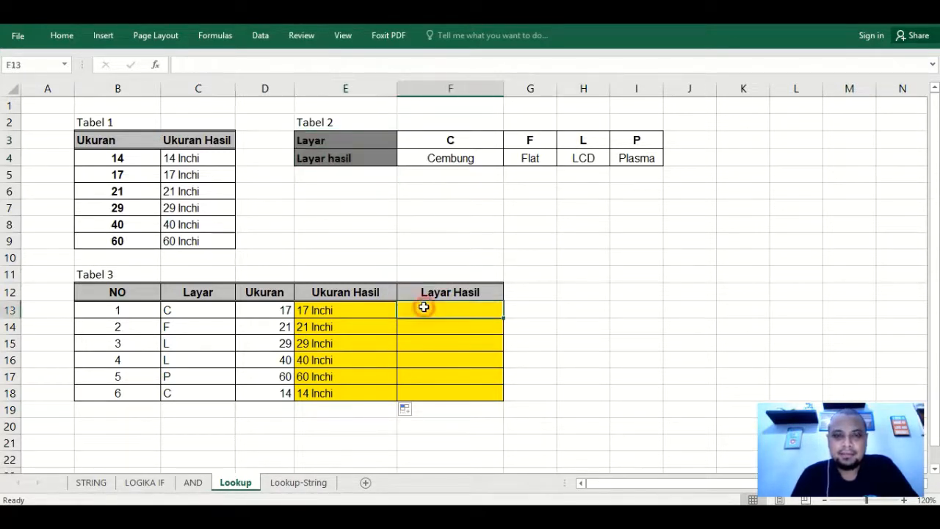
type("=")
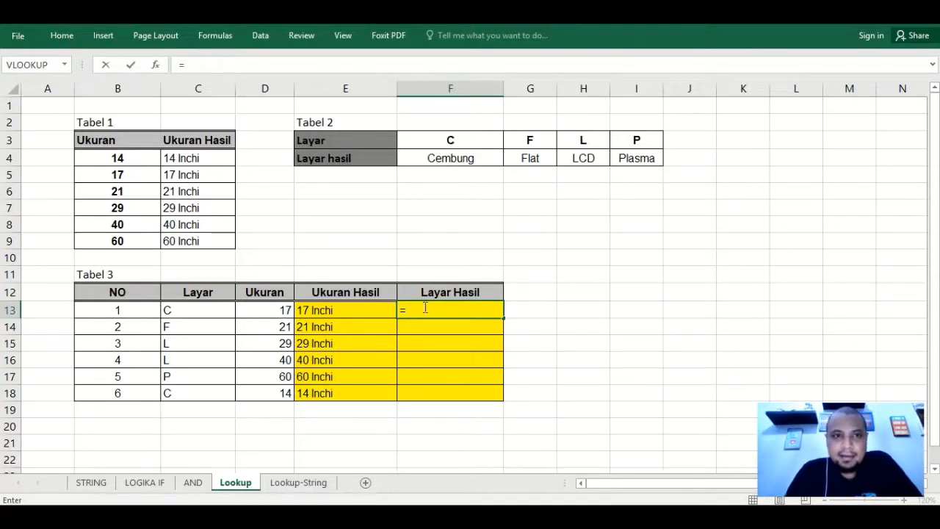
left_click(155, 65)
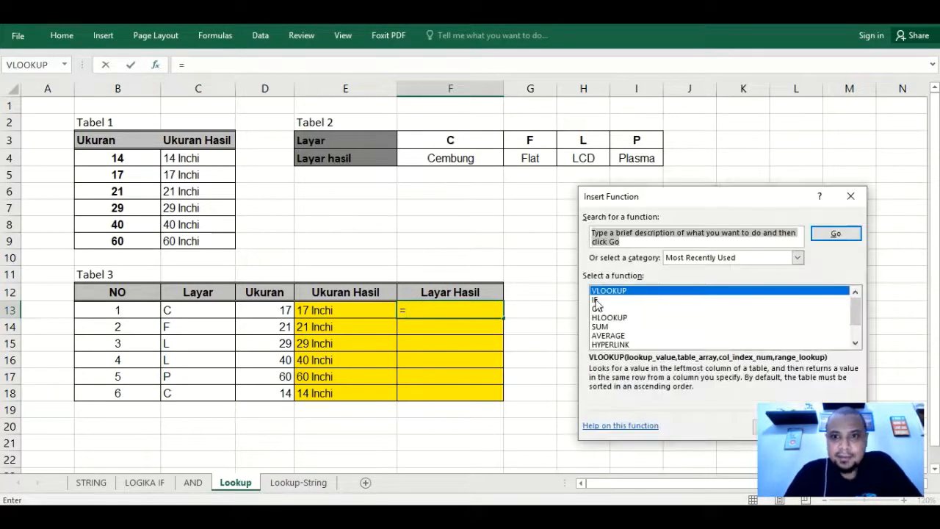
double_click(612, 319)
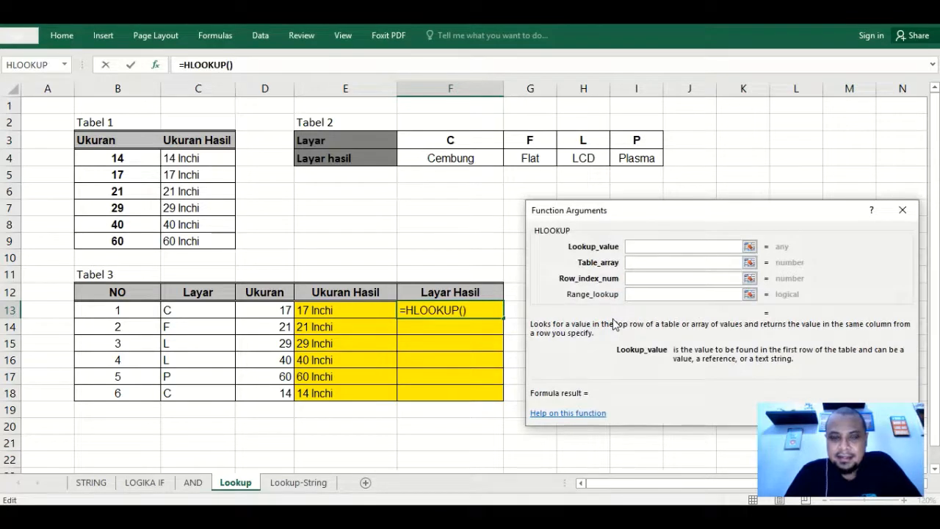
left_click(191, 311)
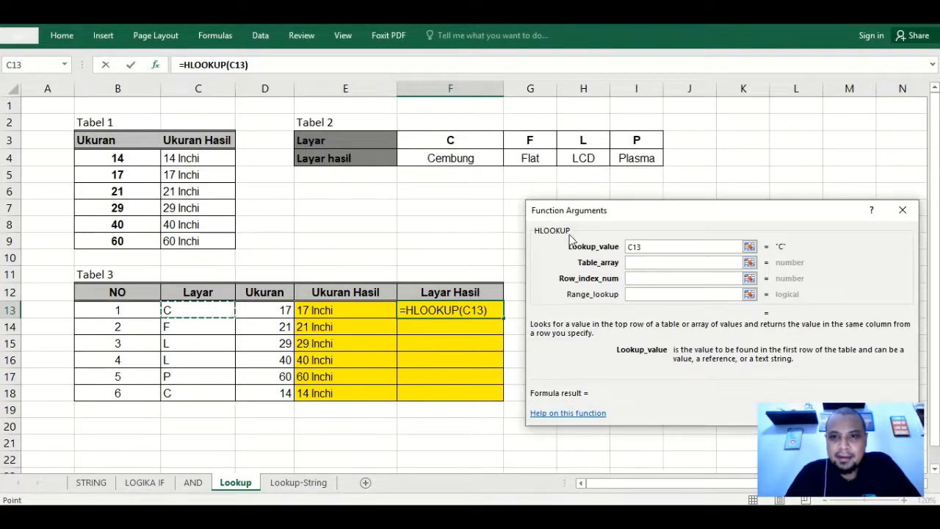
Step: Set the HLOOKUP's Table_array to the absolute range $E$3:$I$4 of Tabel 2
left_click(640, 262)
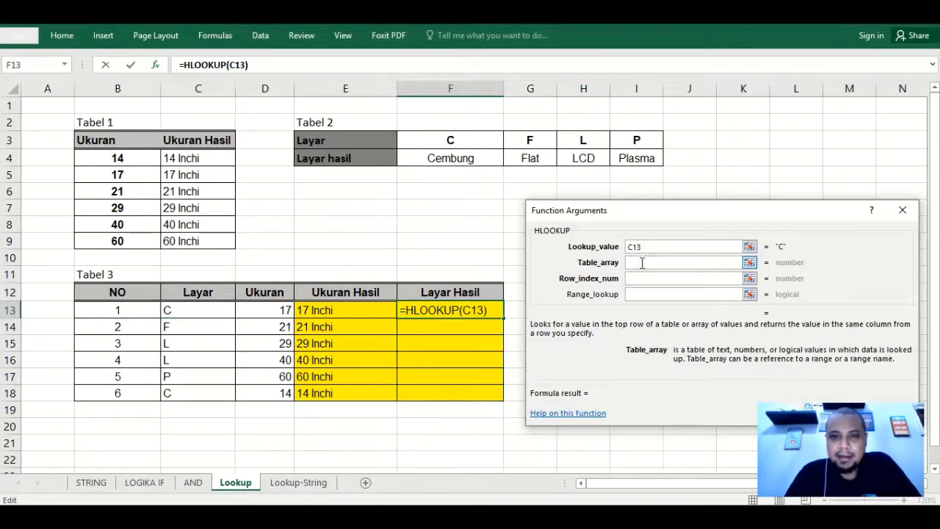
left_click_drag(344, 138, 625, 156)
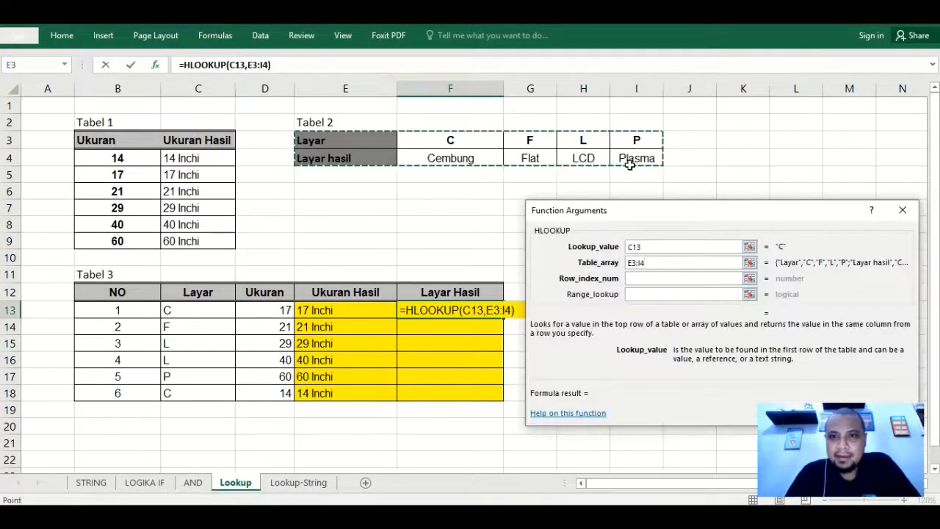
key("F4")
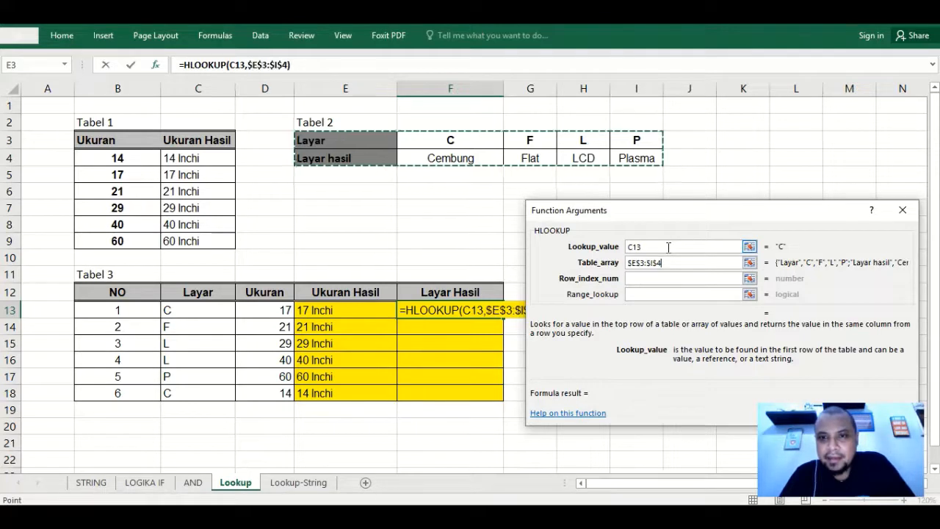
Step: Set Row_index_num to 2 and Range_lookup to false for the HLOOKUP in F13
left_click(670, 279)
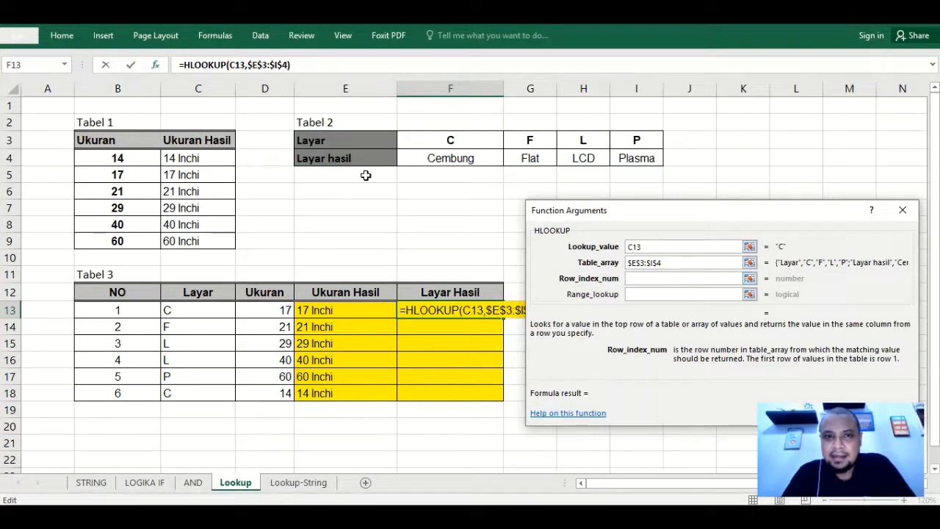
left_click(304, 143)
left_click(323, 157)
key("BackSpace")
key("BackSpace")
type("2")
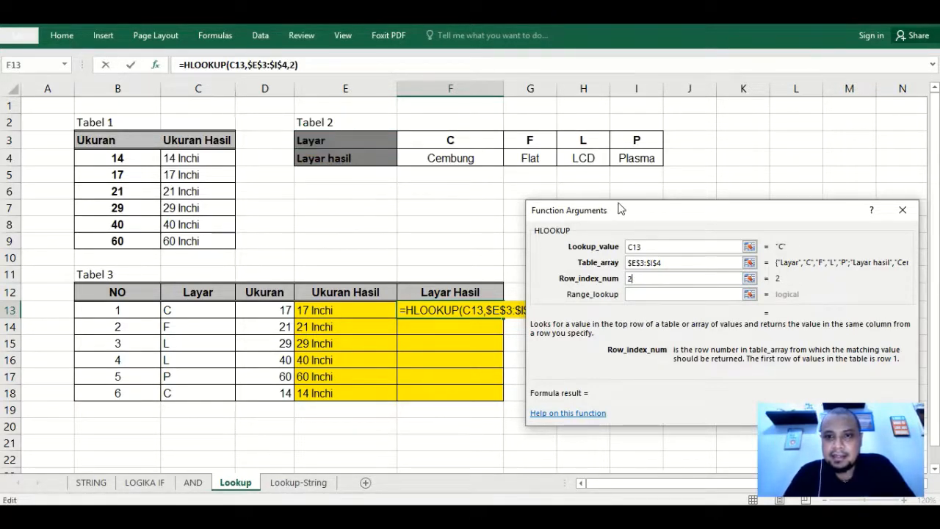
left_click(640, 294)
type("f")
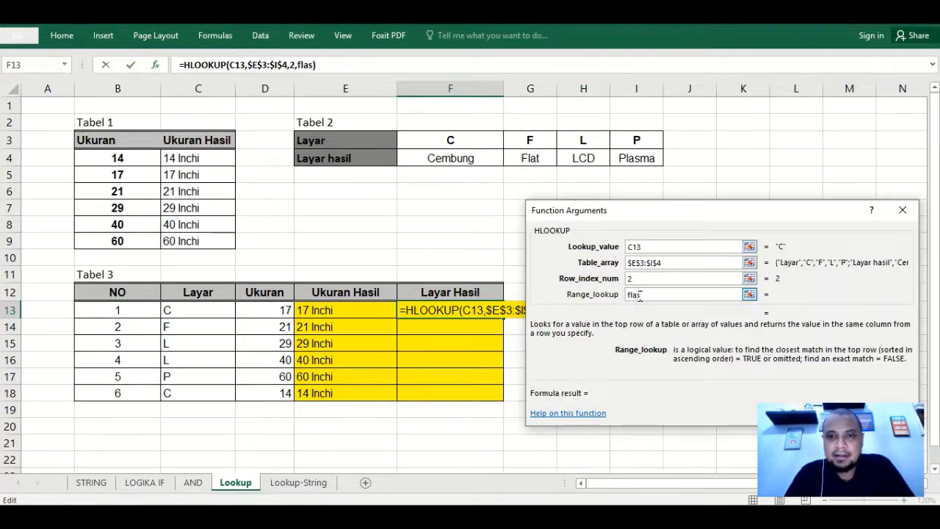
type("al")
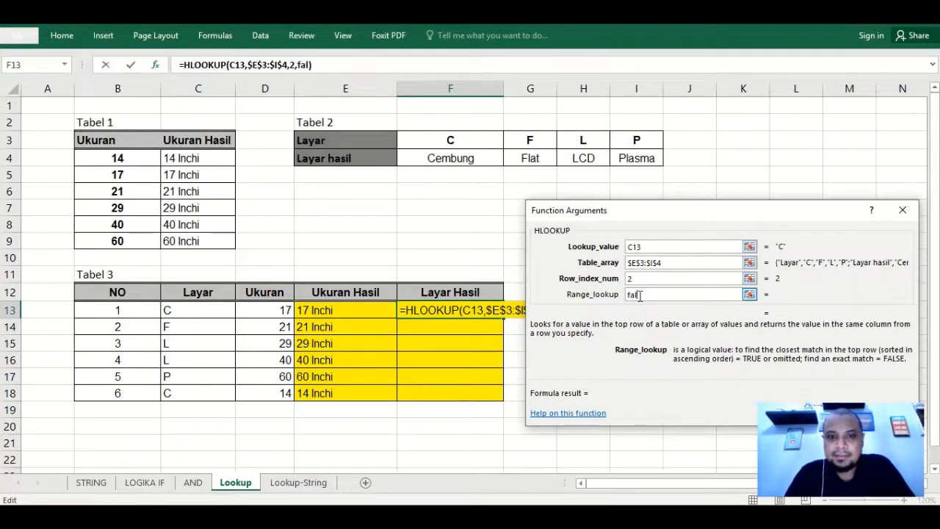
type("se")
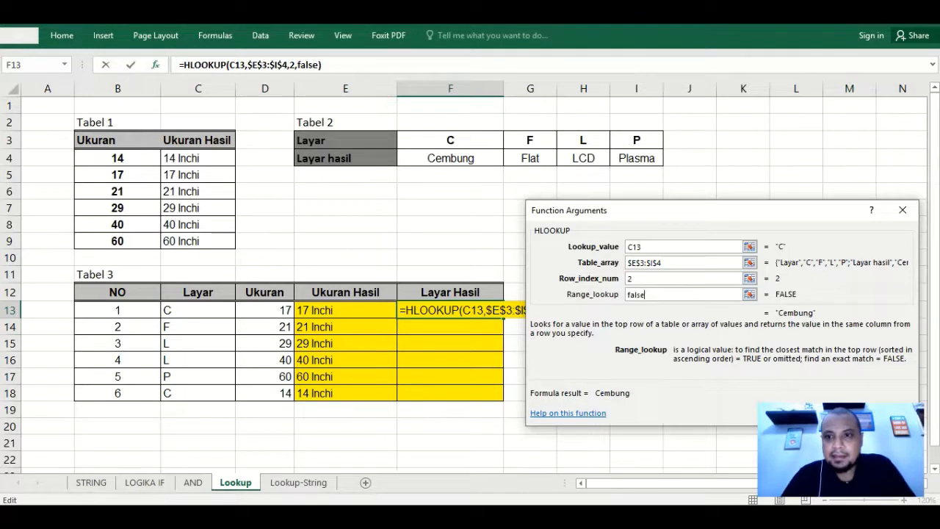
Step: Confirm the HLOOKUP in F13 and fill it down to F18 in the Layar Hasil column
key("Return")
left_click_drag(506, 317, 492, 395)
left_click(492, 394)
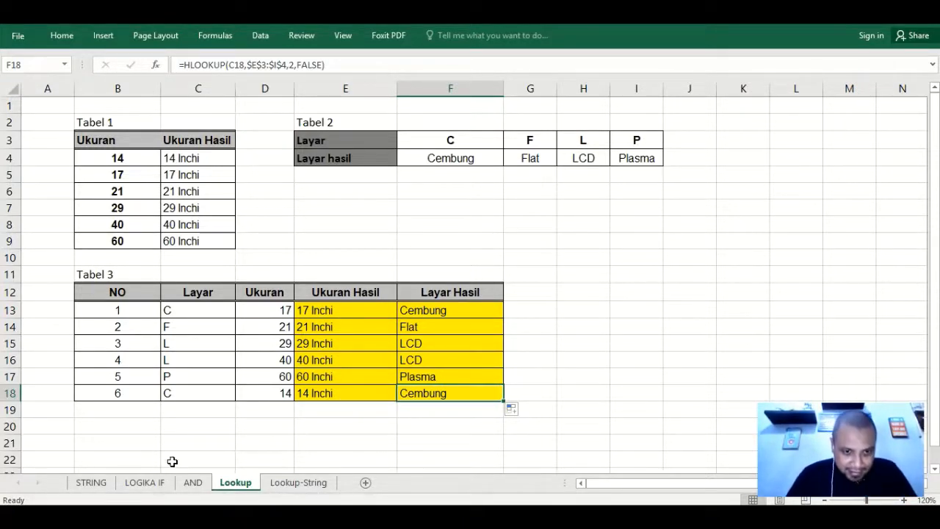
Step: On the Lookup-String sheet, insert a VLOOKUP function in E9 for the MERK column
left_click(293, 483)
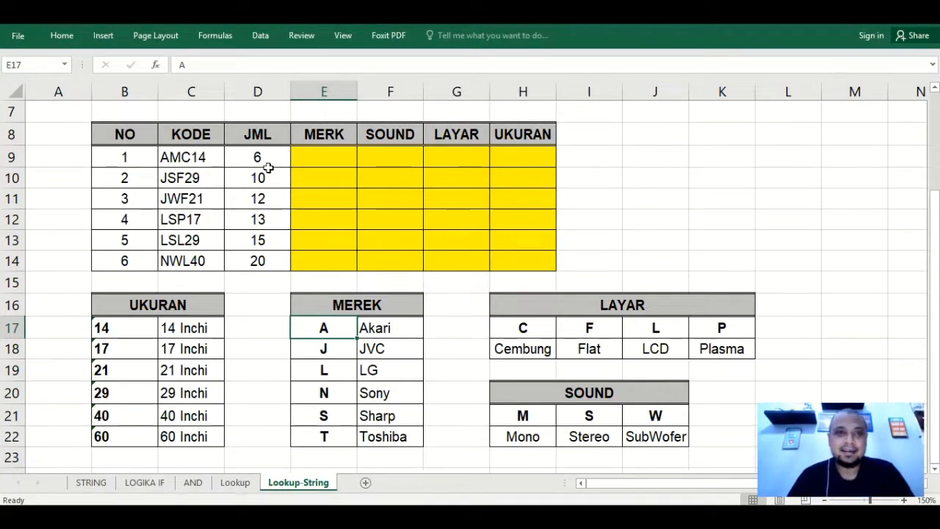
left_click(196, 157)
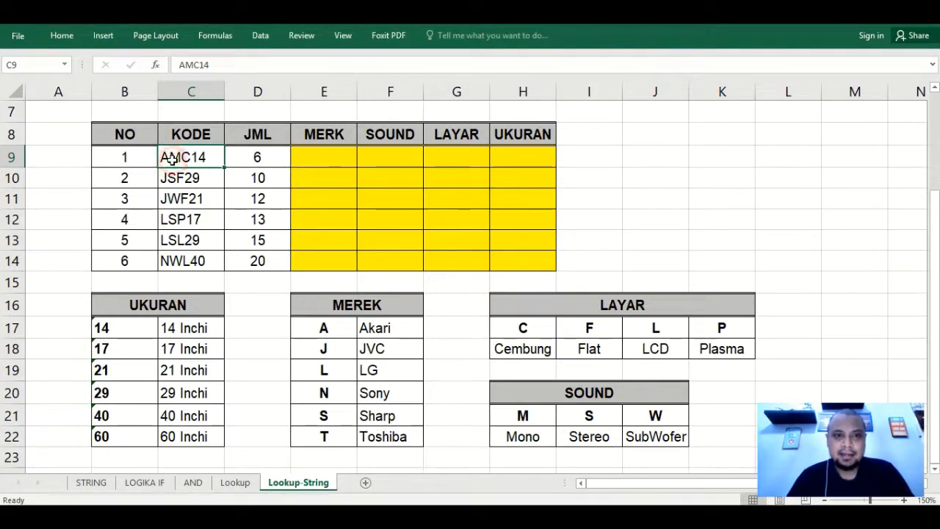
left_click(330, 328)
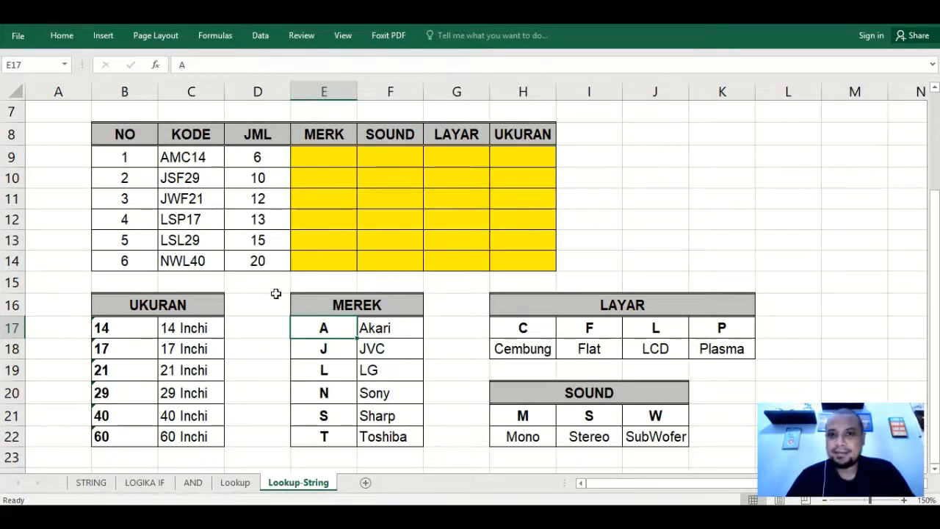
left_click(322, 156)
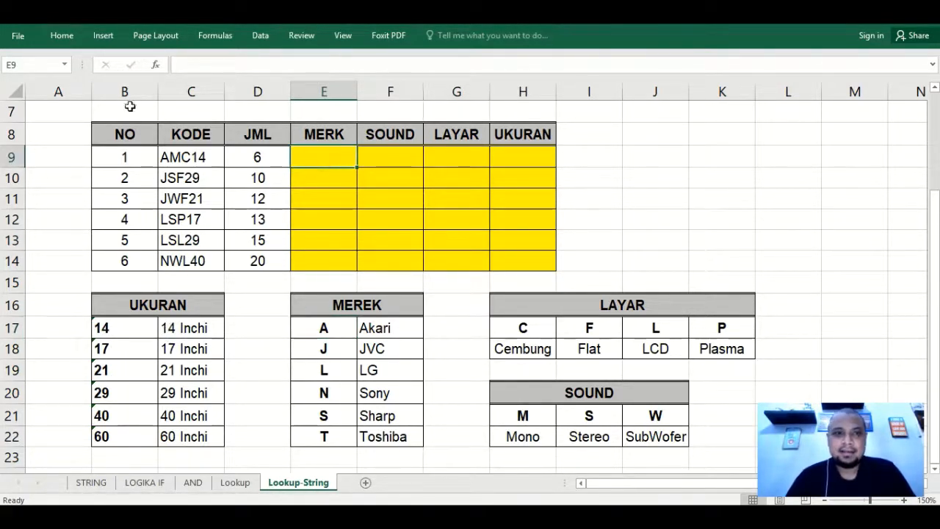
left_click(156, 65)
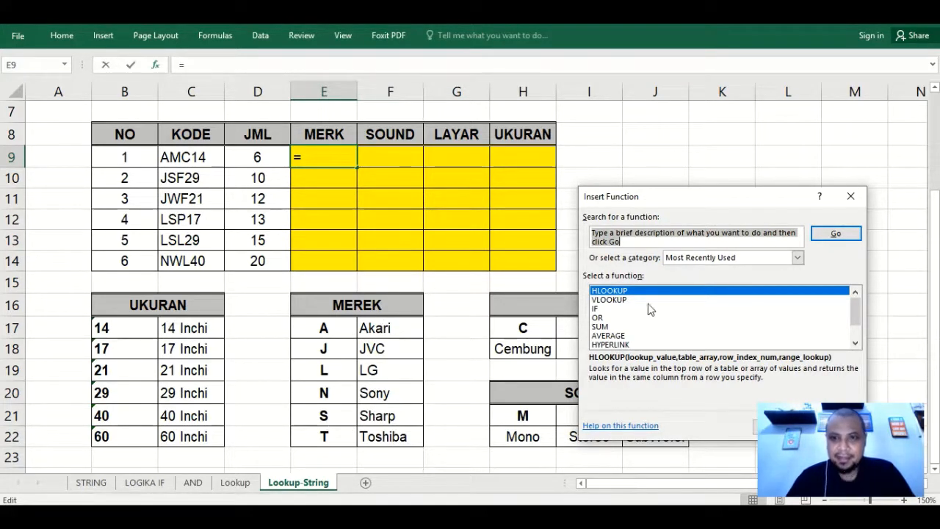
double_click(619, 301)
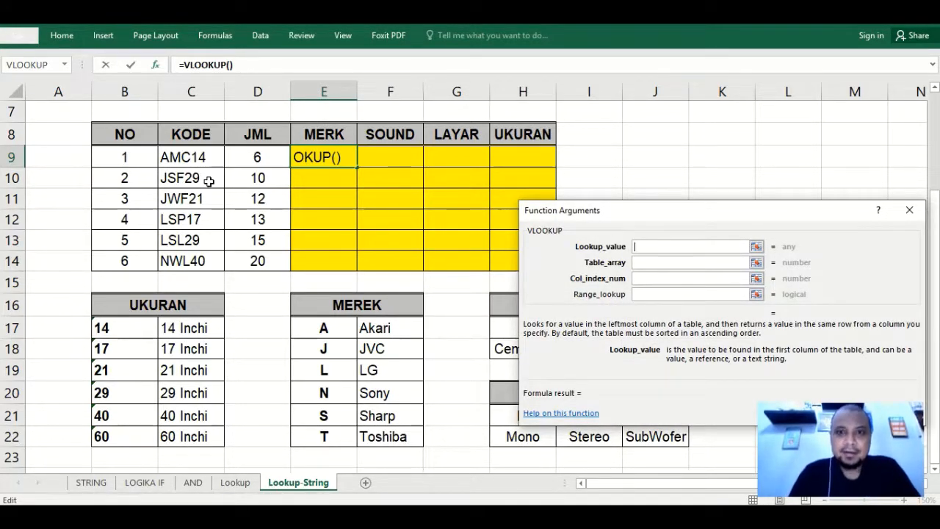
Step: Set the VLOOKUP's Lookup_value to left(C9,1) and its Table_array to the absolute range $E$17:$F$22 of the MEREK table
type("le")
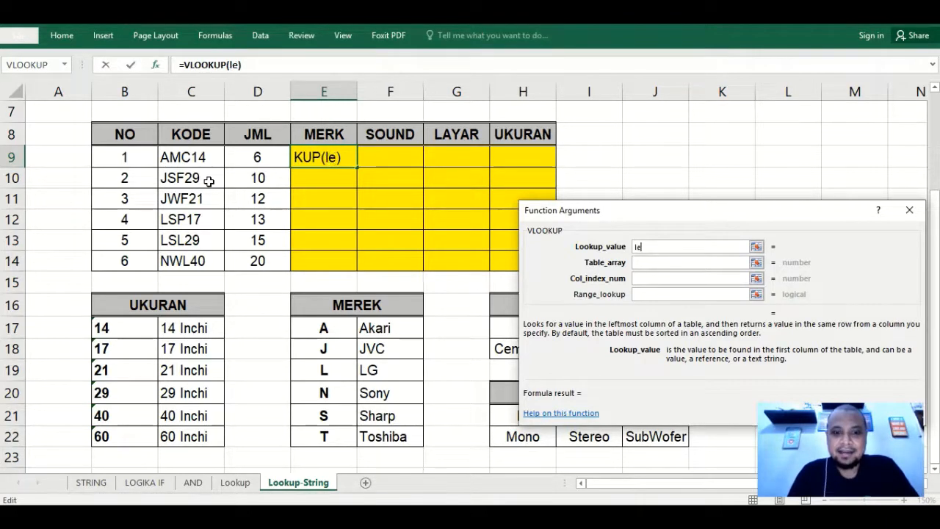
type("ft(")
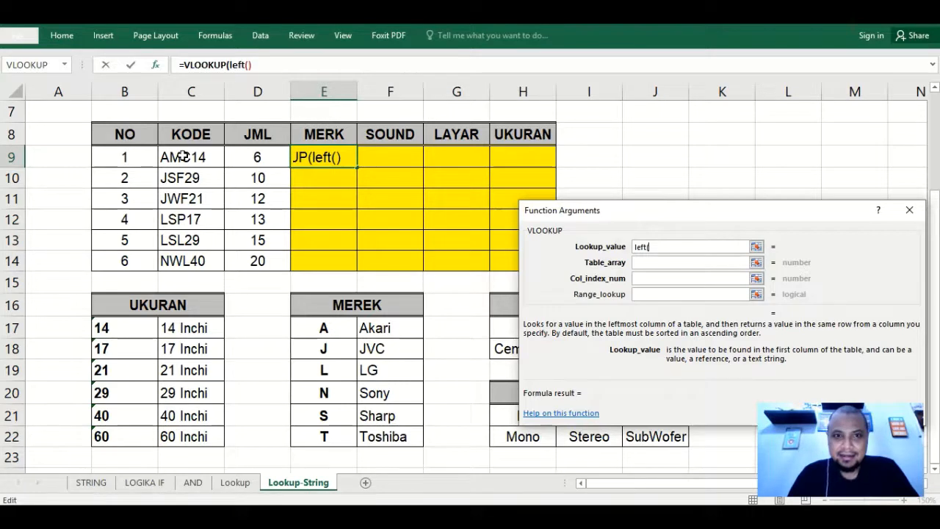
left_click(186, 157)
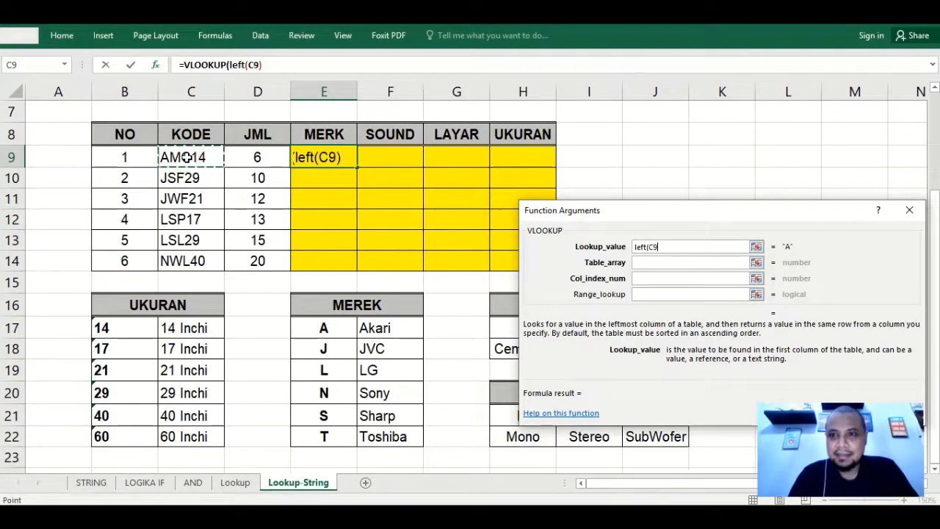
type(",1)")
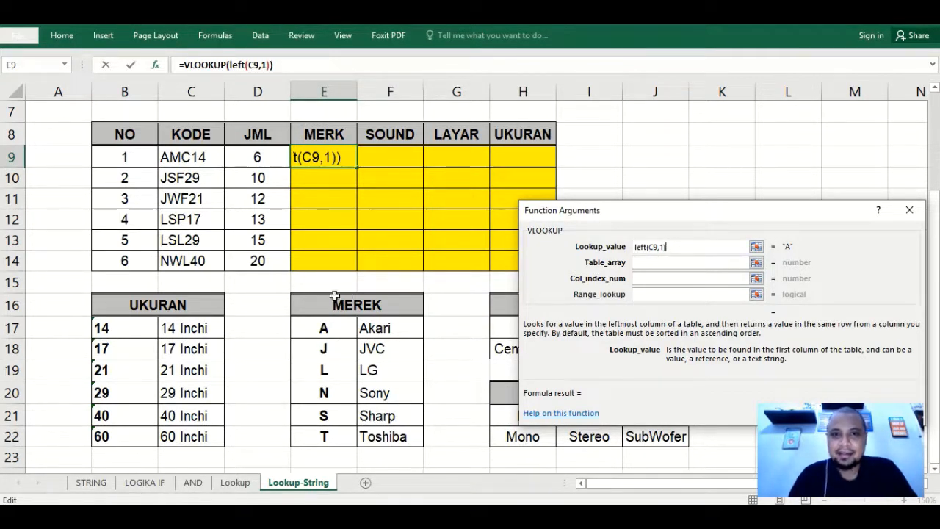
left_click(645, 263)
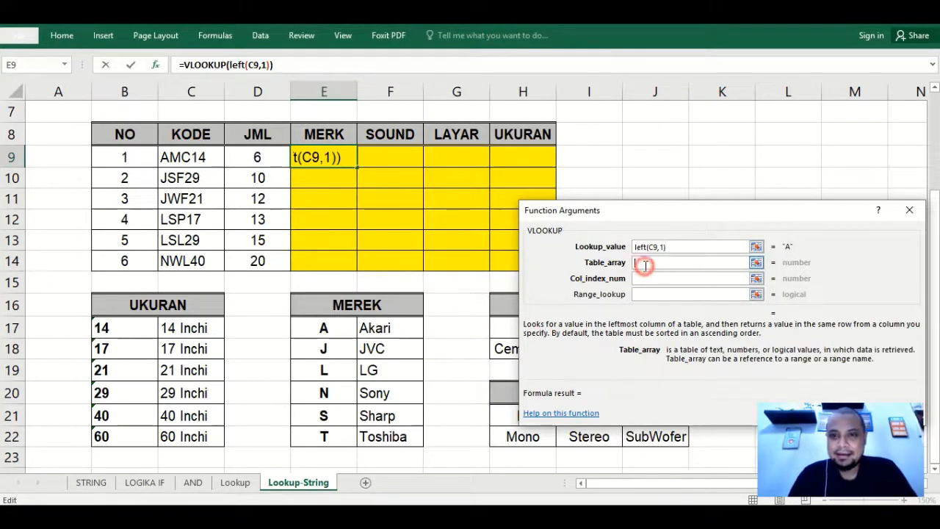
left_click_drag(324, 330, 387, 437)
key("F4")
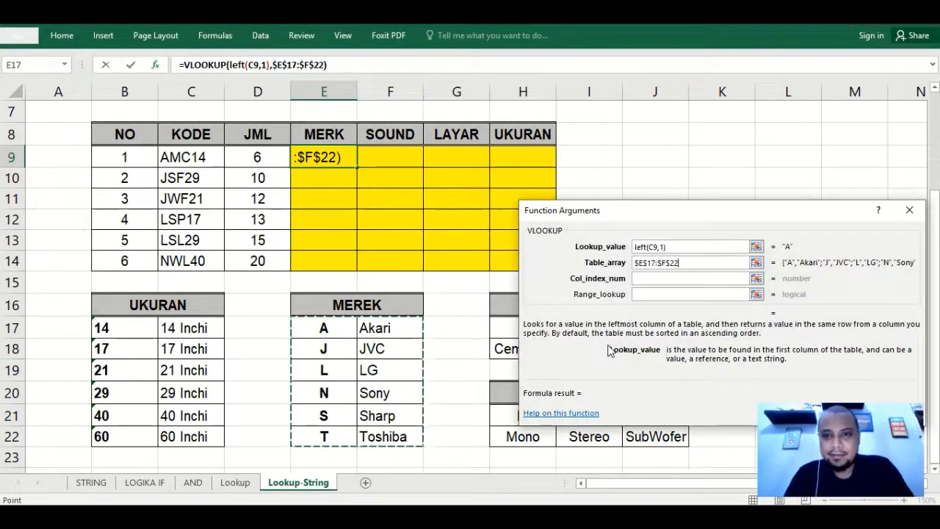
Step: Complete the VLOOKUP with Col_index_num 2 and Range_lookup false, and fill it from E9 down to E14
left_click(648, 278)
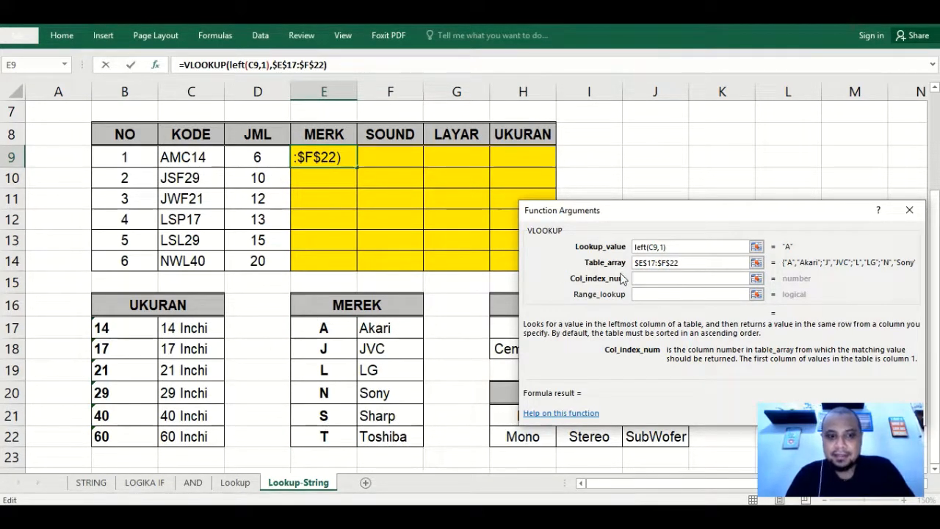
type("2")
key("Tab")
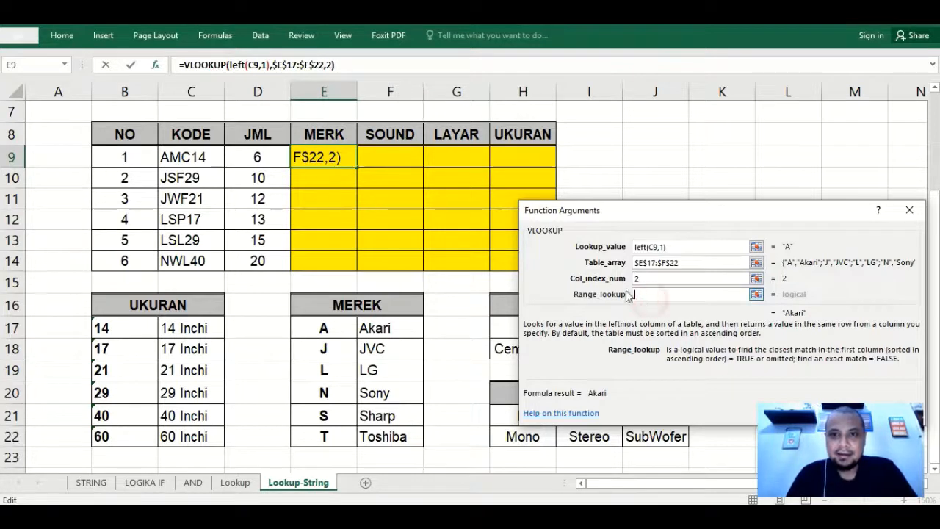
type("false")
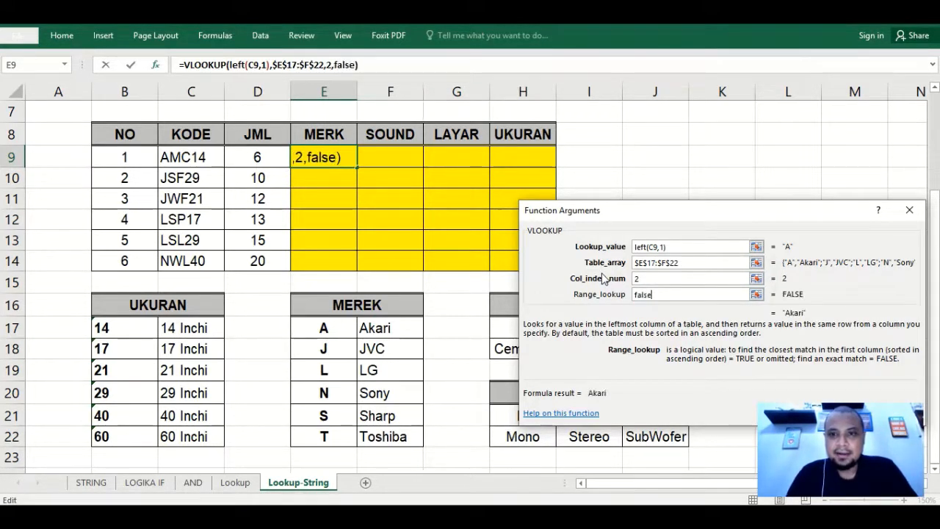
key("Return")
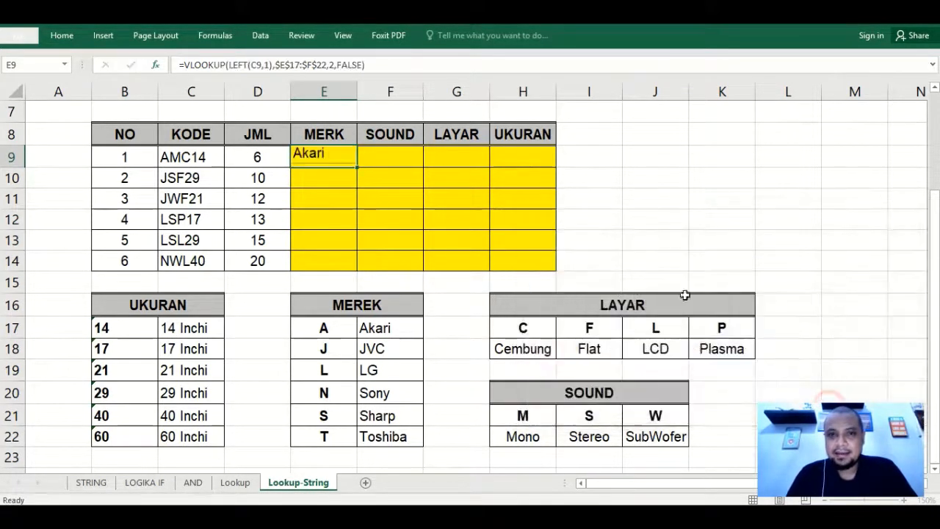
left_click_drag(357, 167, 358, 270)
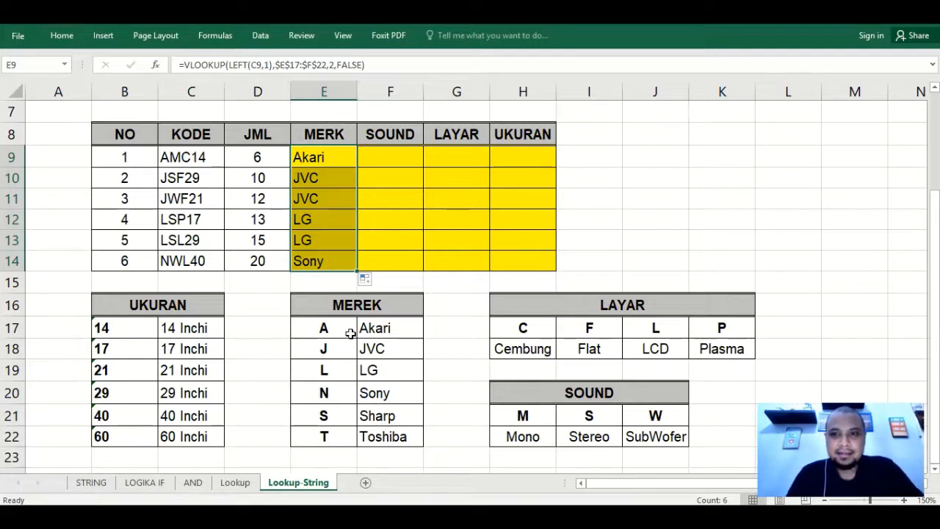
Step: Insert an HLOOKUP function in F9 for the SOUND column, with mid(C9,2,1) as its Lookup_value
left_click(401, 158)
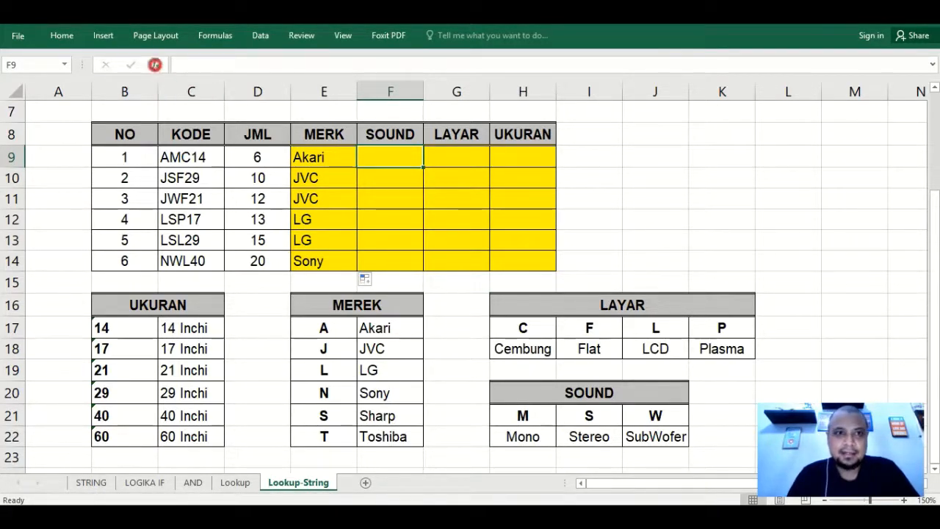
left_click(155, 65)
double_click(608, 300)
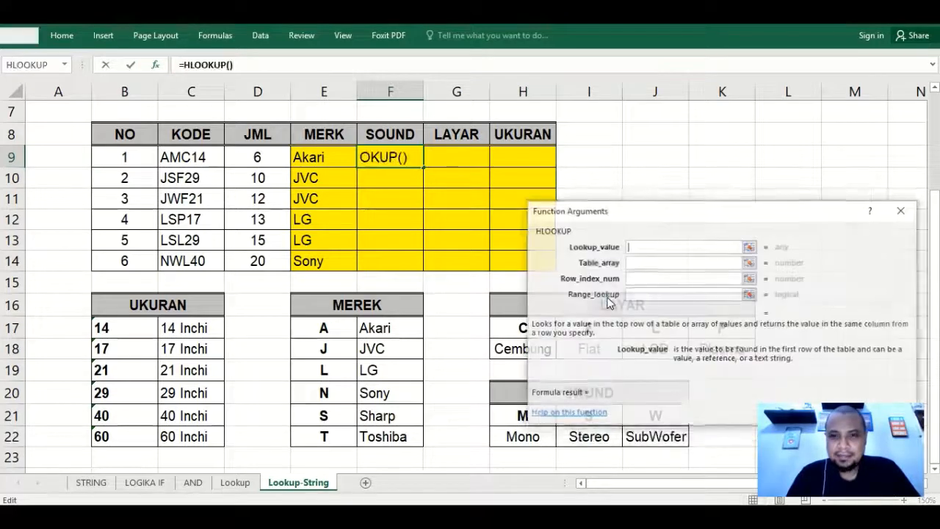
left_click_drag(603, 212, 621, 96)
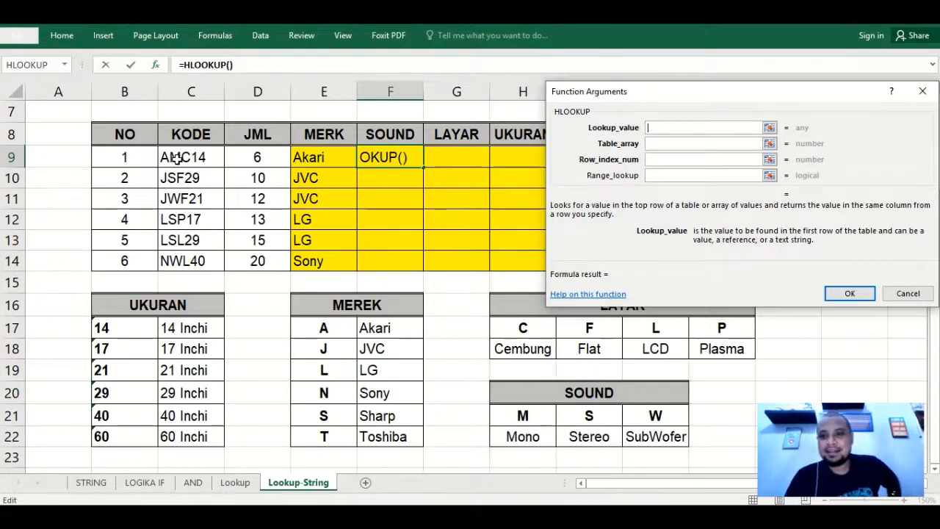
type("mid(")
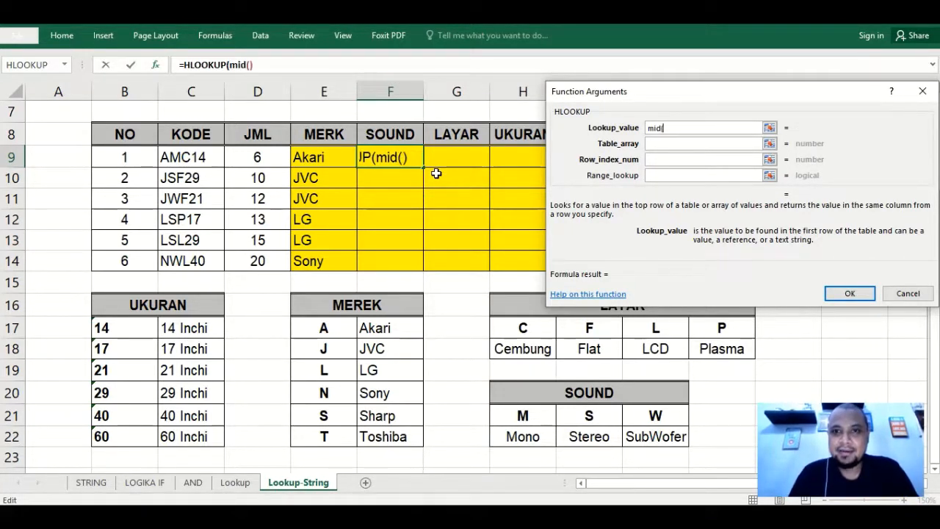
left_click(203, 156)
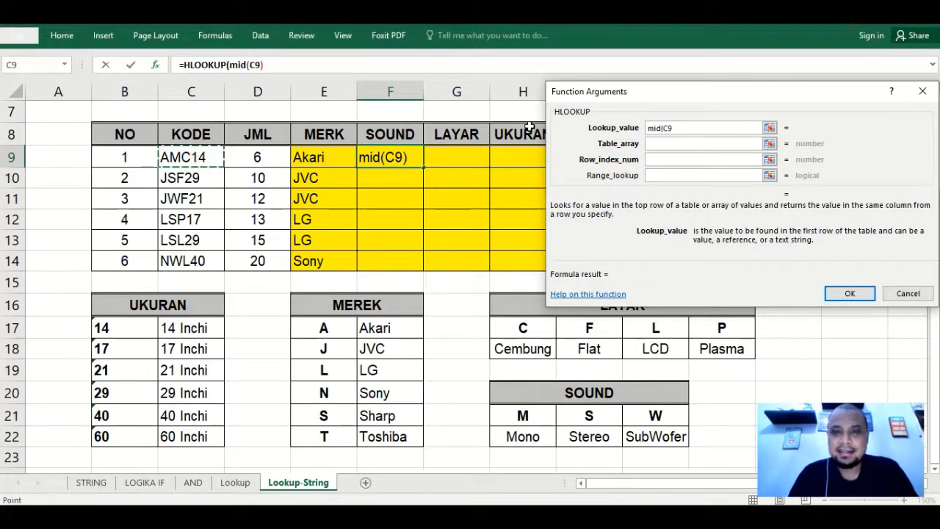
type(",")
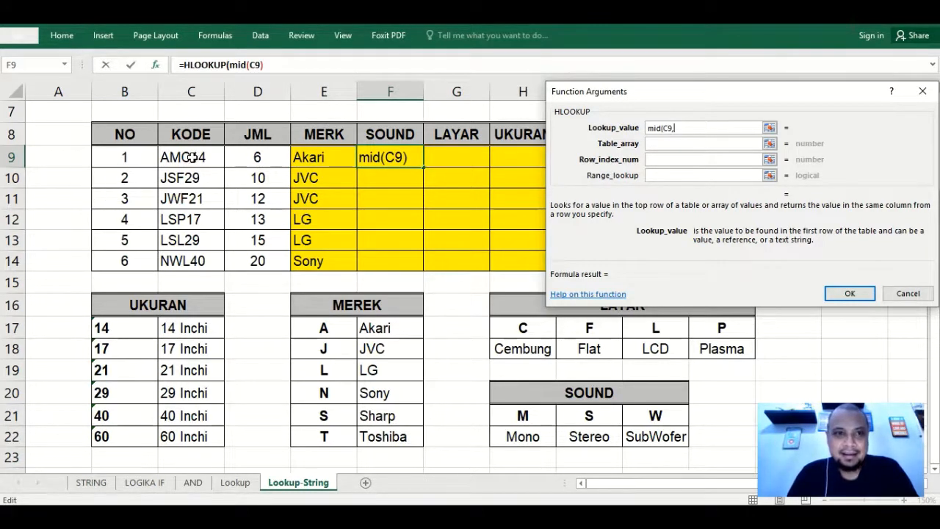
type("2")
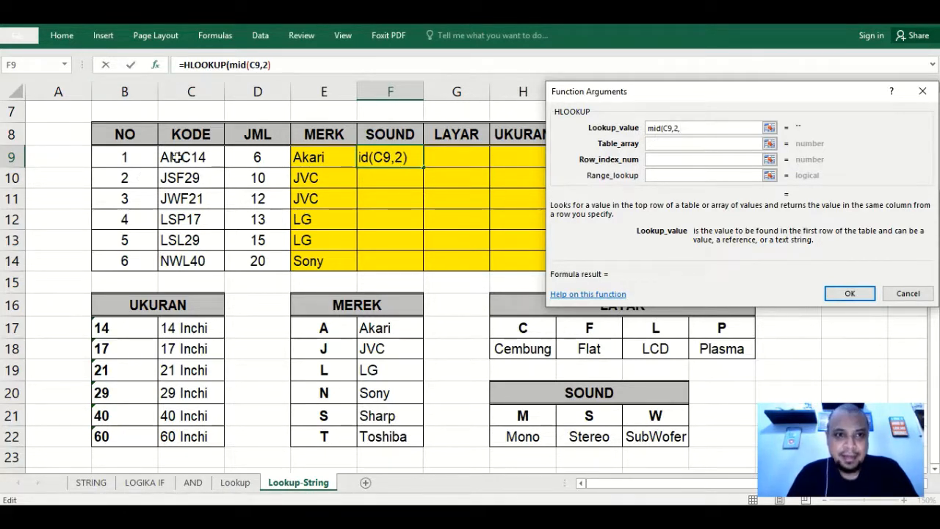
type(",1)")
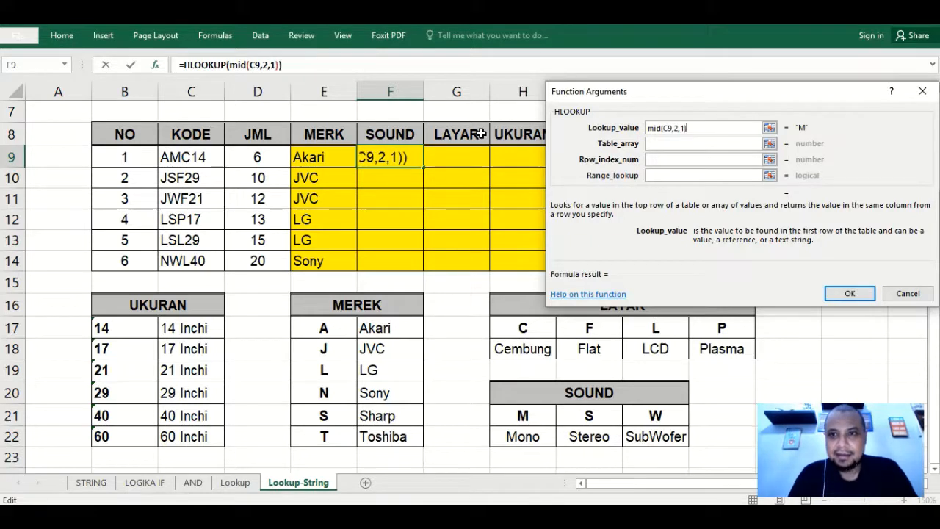
Step: Set the HLOOKUP's Table_array to the absolute range $H$21:$J$22 of the SOUND table
left_click(663, 143)
left_click_drag(523, 415, 657, 439)
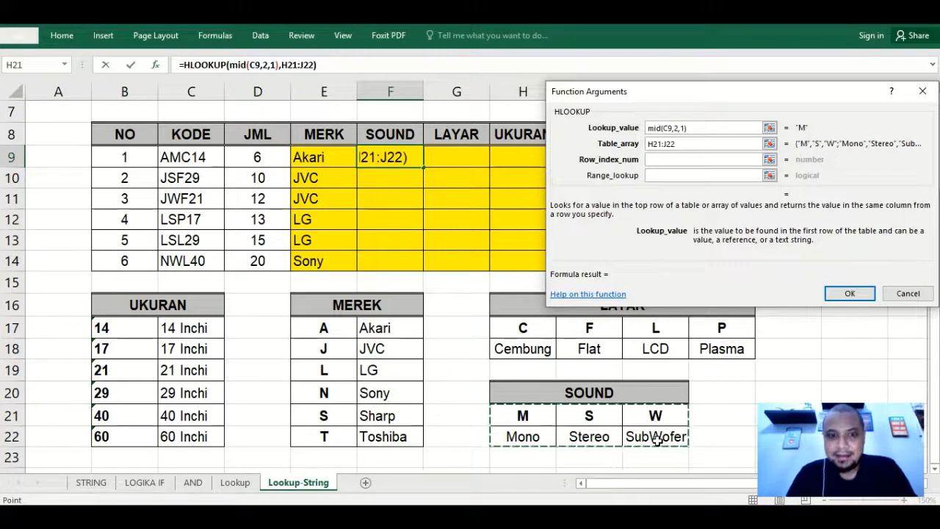
key("F4")
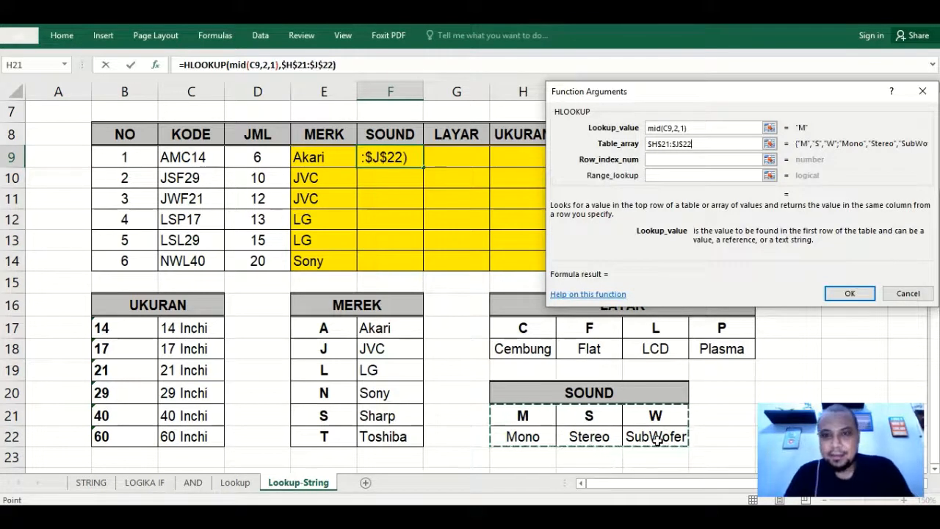
Step: Complete the HLOOKUP with Row_index_num 2 and Range_lookup false, and fill it from F9 down to F14
left_click(697, 159)
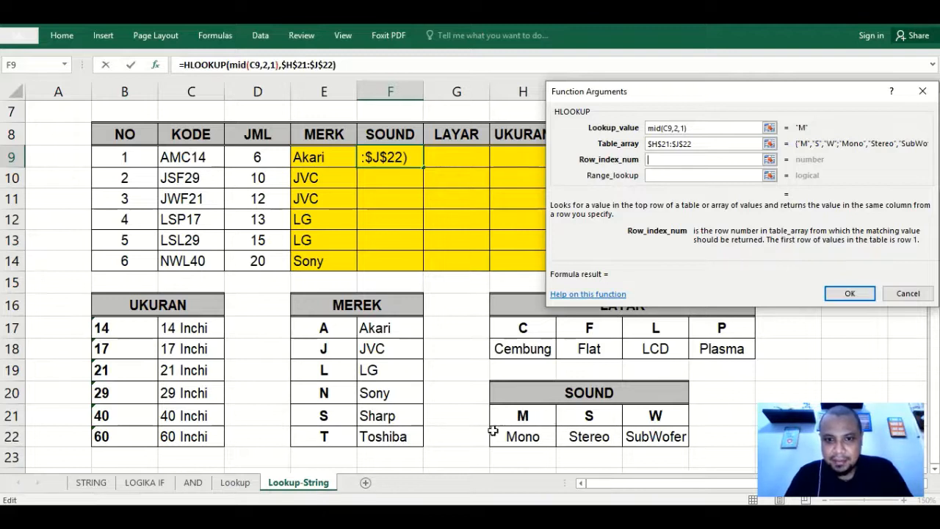
type("2")
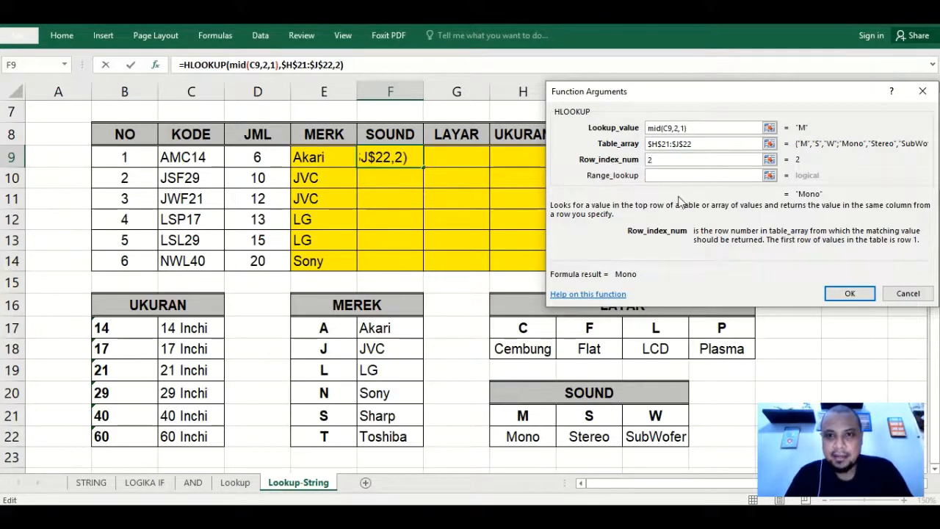
left_click(660, 175)
type("flas")
type("e")
key("BackSpace")
key("BackSpace")
key("BackSpace")
key("BackSpace")
type("alse")
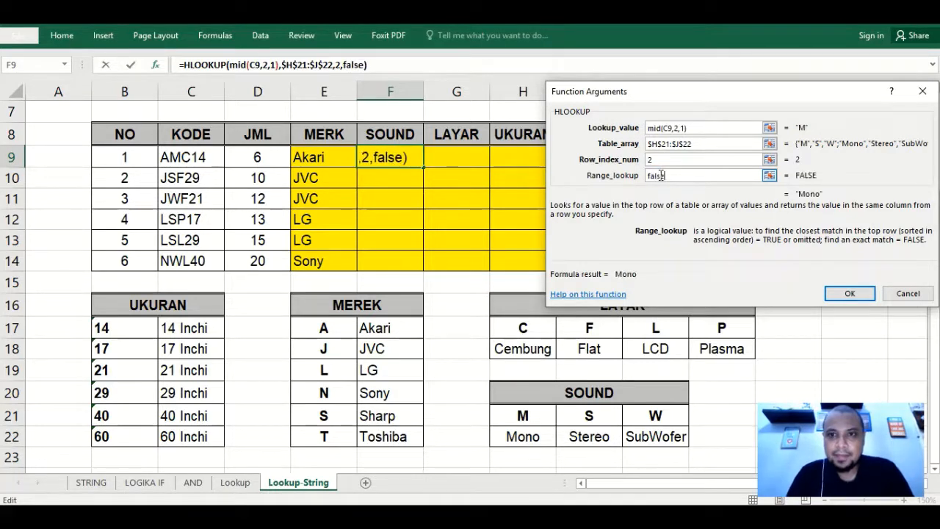
left_click(846, 292)
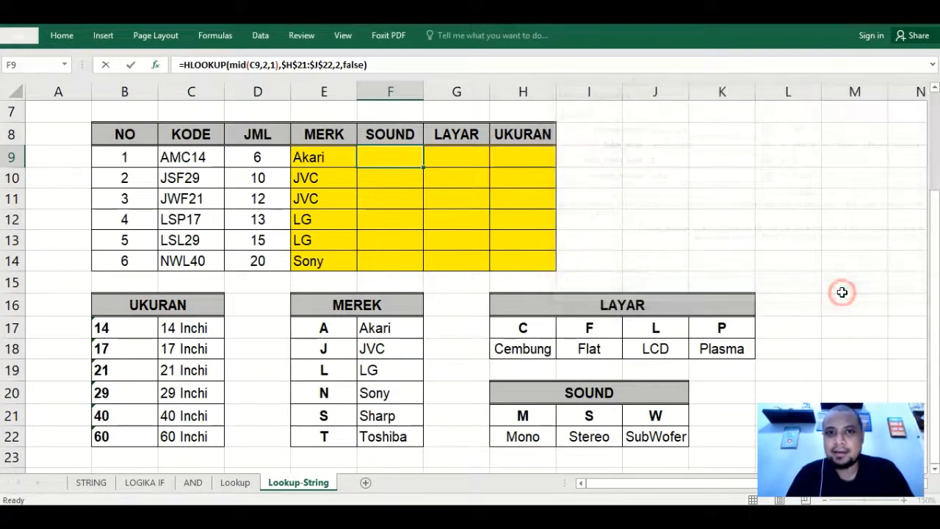
left_click_drag(426, 166, 420, 269)
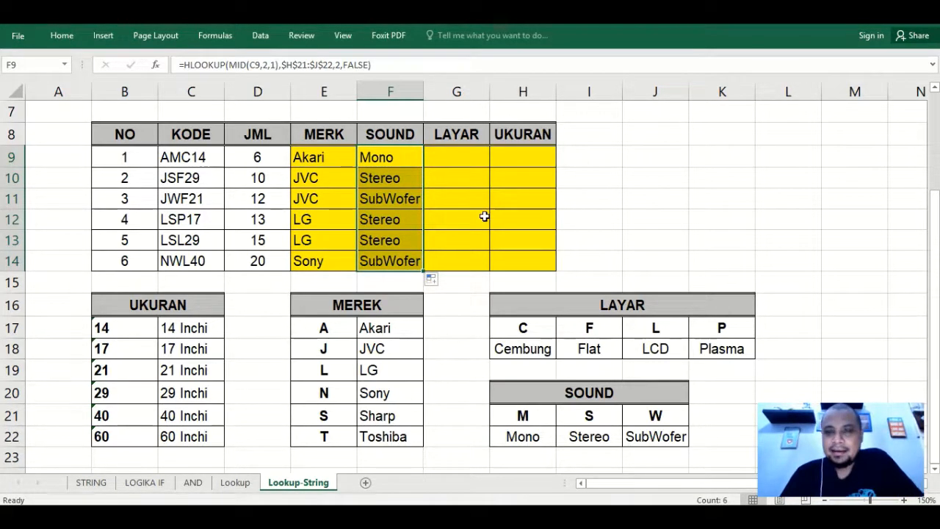
Step: Insert an HLOOKUP function in G9 for the LAYAR column, with mid(C9,3,1) as its Lookup_value
left_click(453, 152)
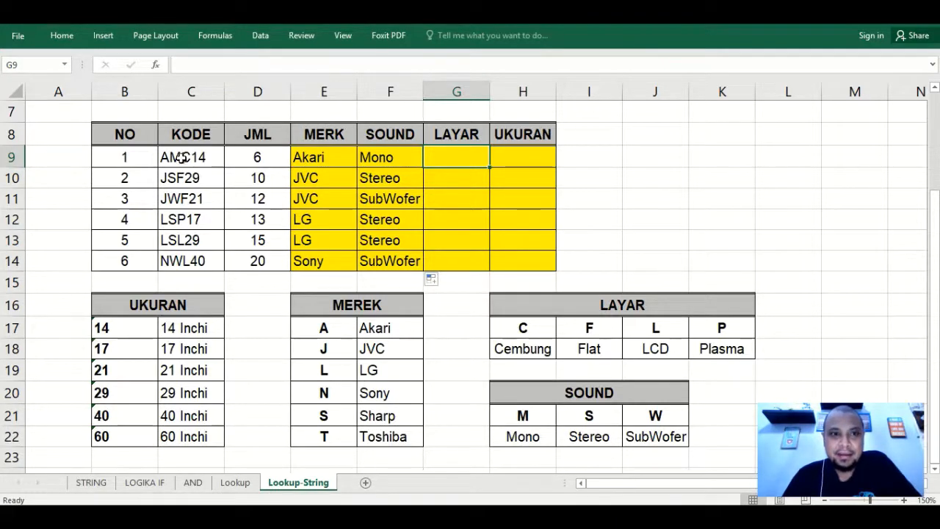
left_click(154, 65)
double_click(629, 173)
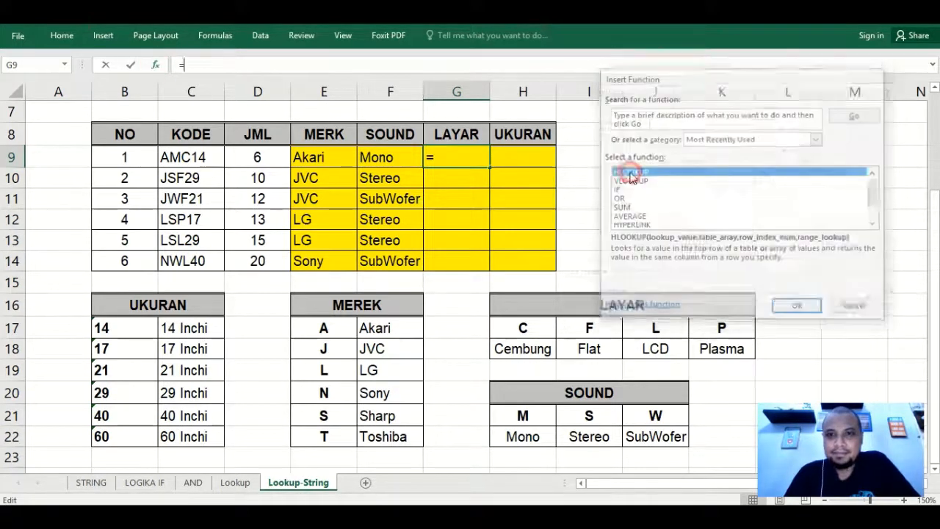
type("mid(")
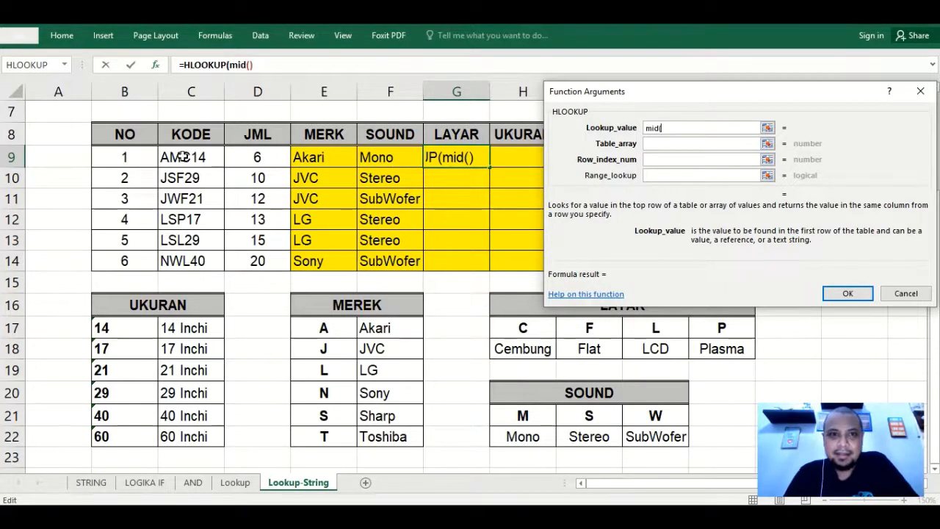
left_click(183, 156)
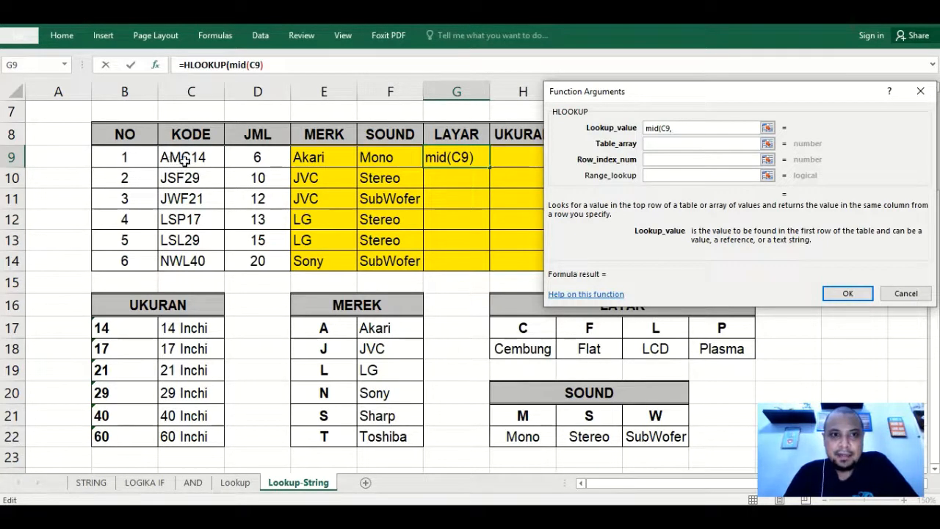
type(",3")
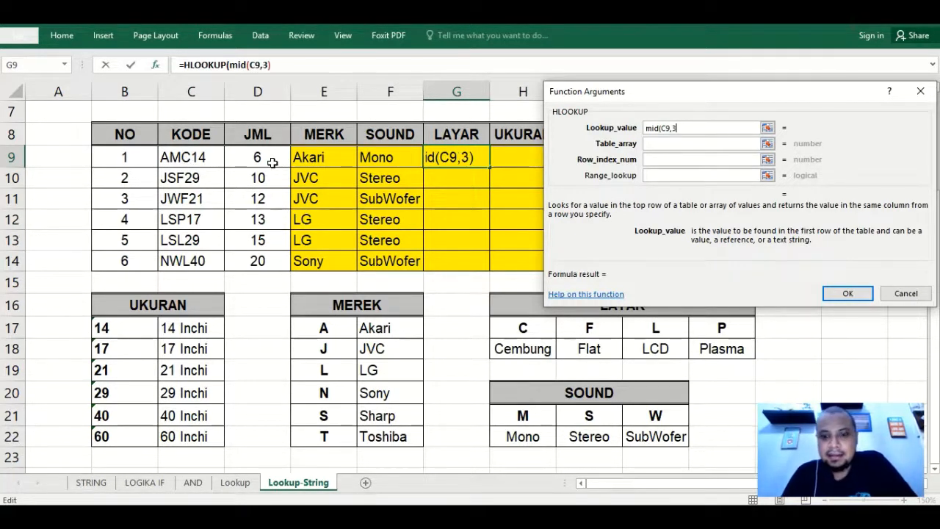
type(",1)")
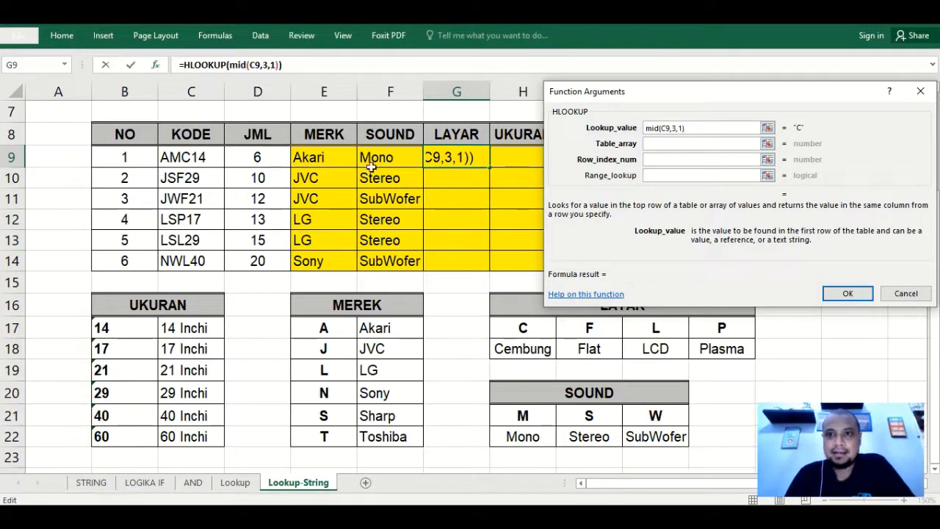
Step: Set the HLOOKUP's Table_array to the absolute range $H$17:$K$18 of the LAYAR table
left_click(652, 144)
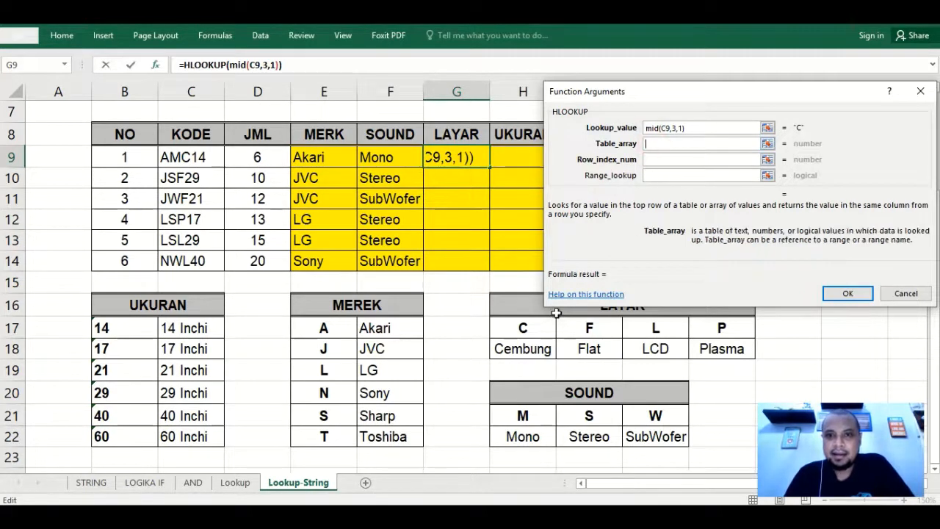
left_click_drag(523, 328, 731, 351)
key("F4")
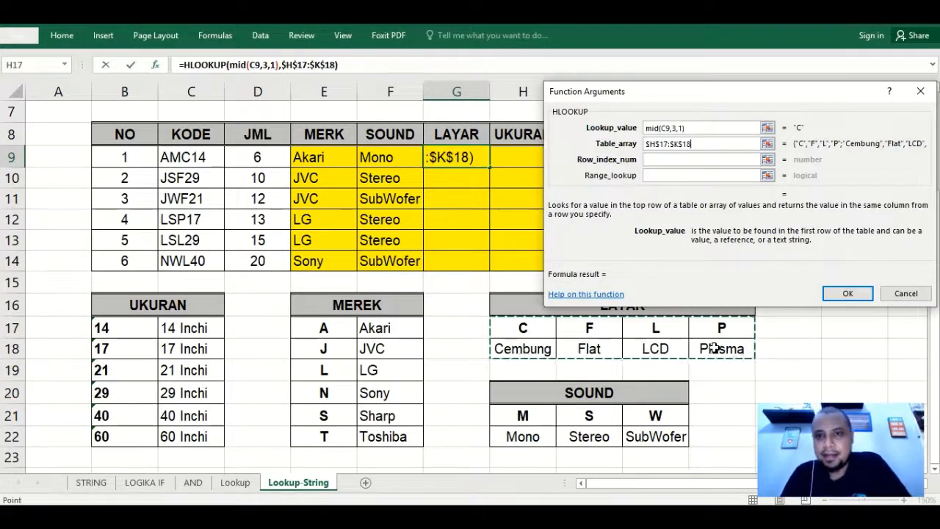
Step: Complete the HLOOKUP with Row_index_num 2 and Range_lookup false, and fill it from G9 down to G14
left_click(657, 160)
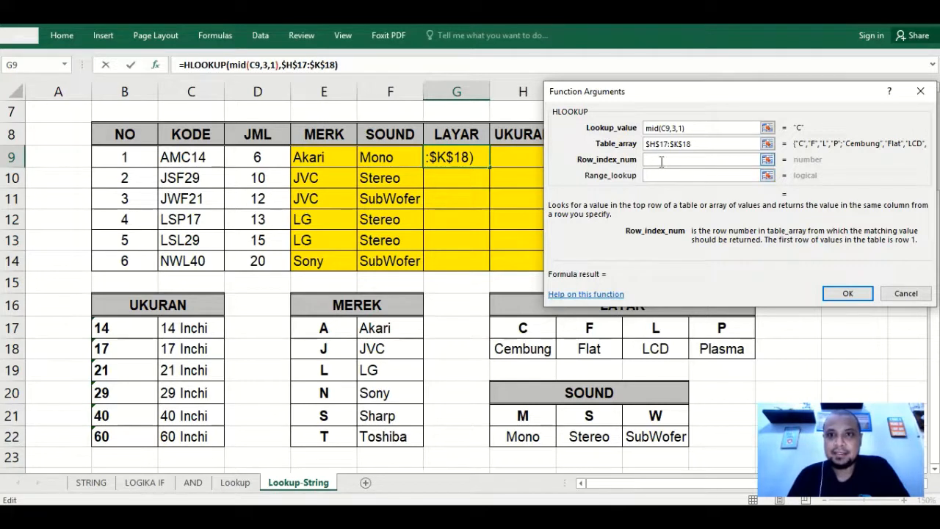
type("2")
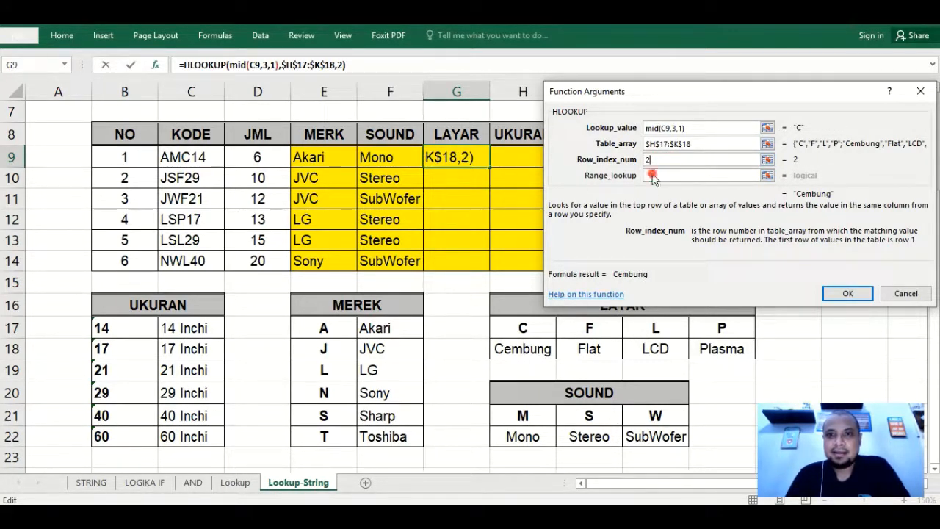
left_click(652, 175)
type("false")
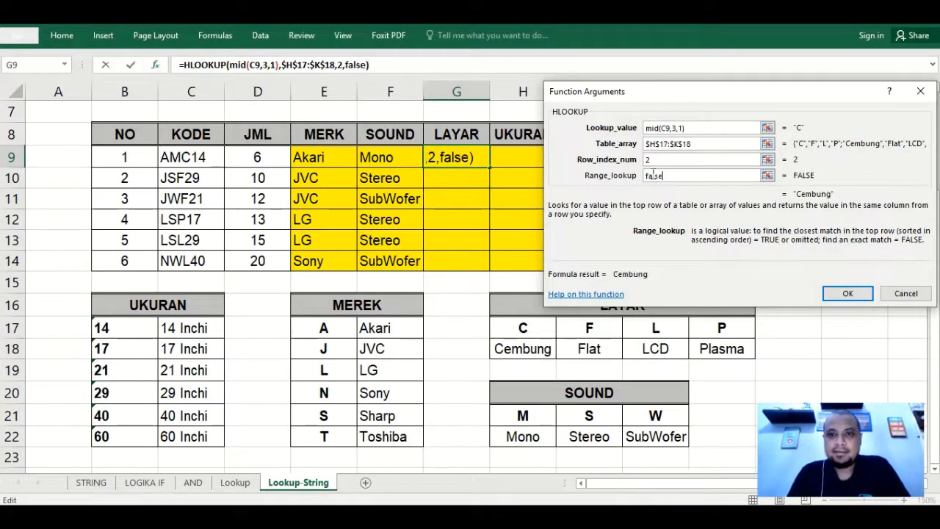
left_click(846, 294)
left_click_drag(488, 170, 483, 268)
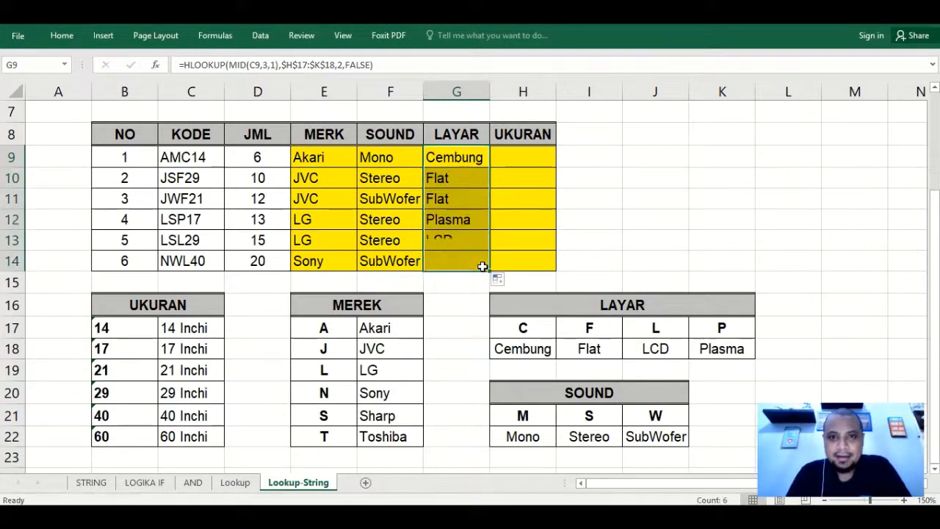
Step: Insert a VLOOKUP function in H9 for the UKURAN column, with right(C9,2) as its Lookup_value
left_click(532, 160)
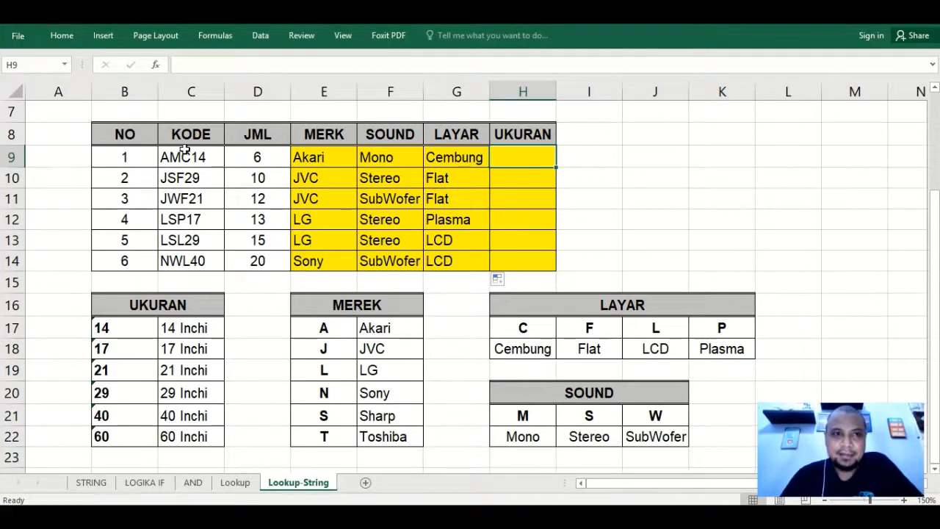
left_click(158, 66)
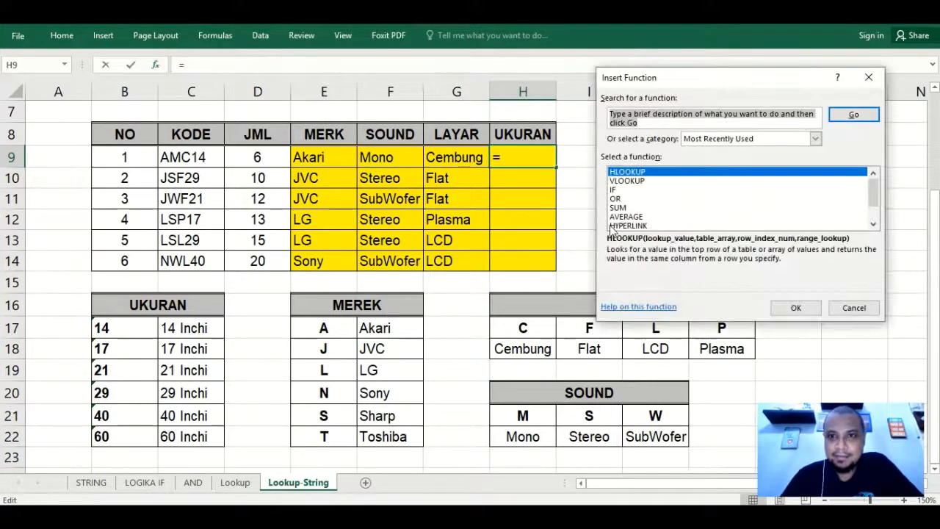
left_click(627, 180)
double_click(626, 180)
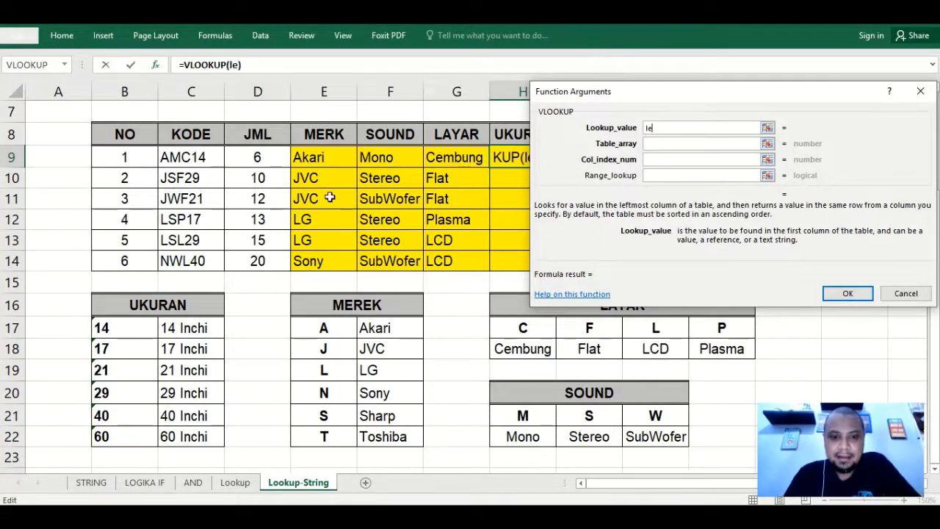
type("ri")
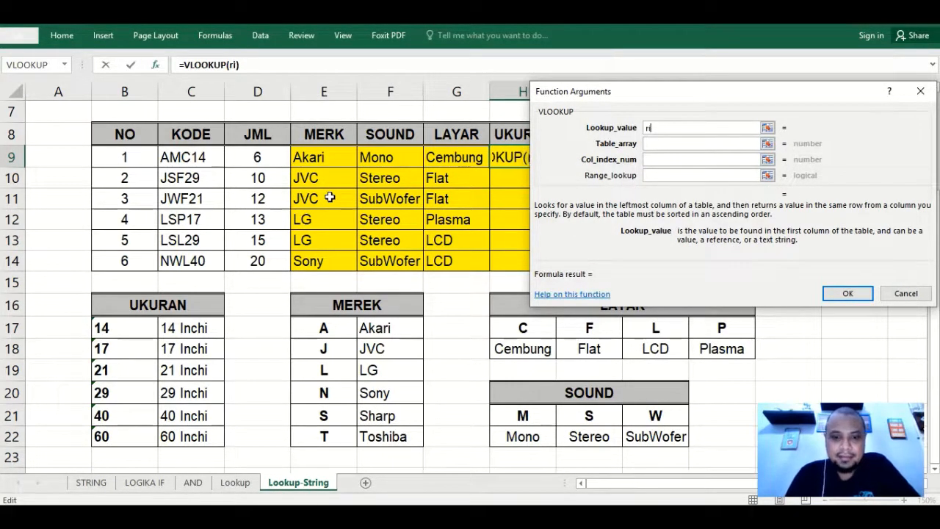
type("ght(")
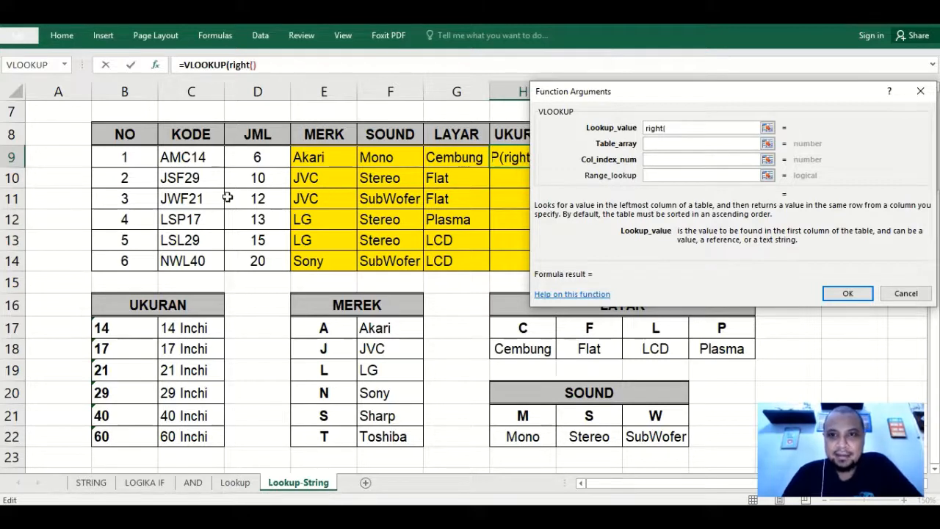
left_click(205, 158)
type(",2)")
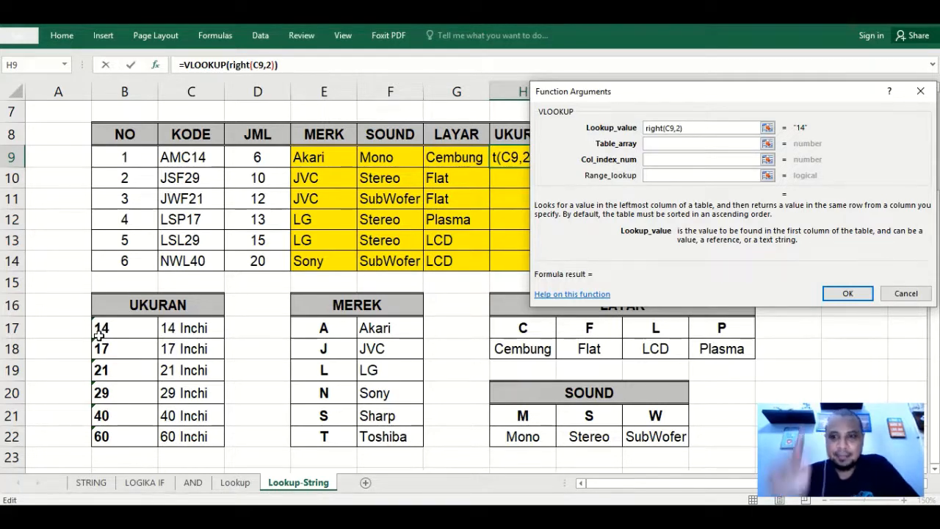
Step: Set the VLOOKUP's Table_array to the absolute range $B$17:$C$22 of the UKURAN table
left_click(684, 143)
left_click(123, 328)
left_click_drag(123, 329, 193, 434)
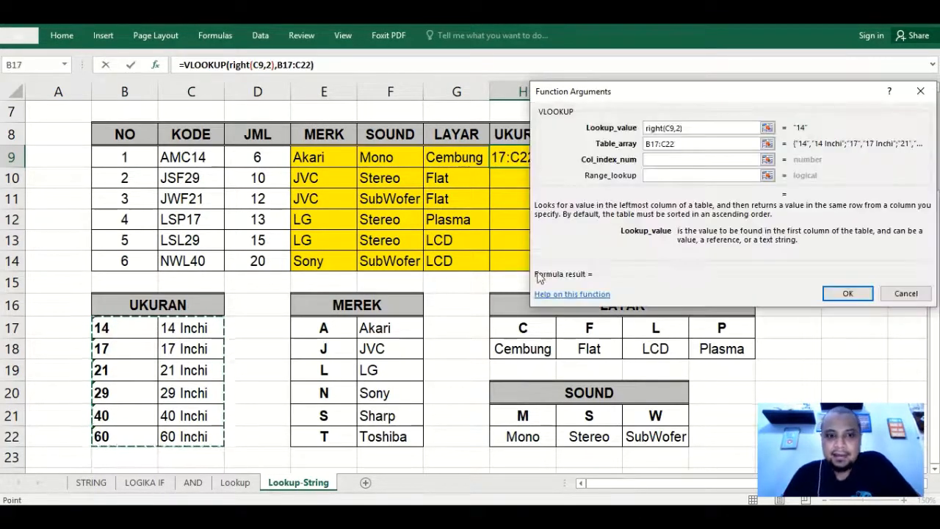
key("F4")
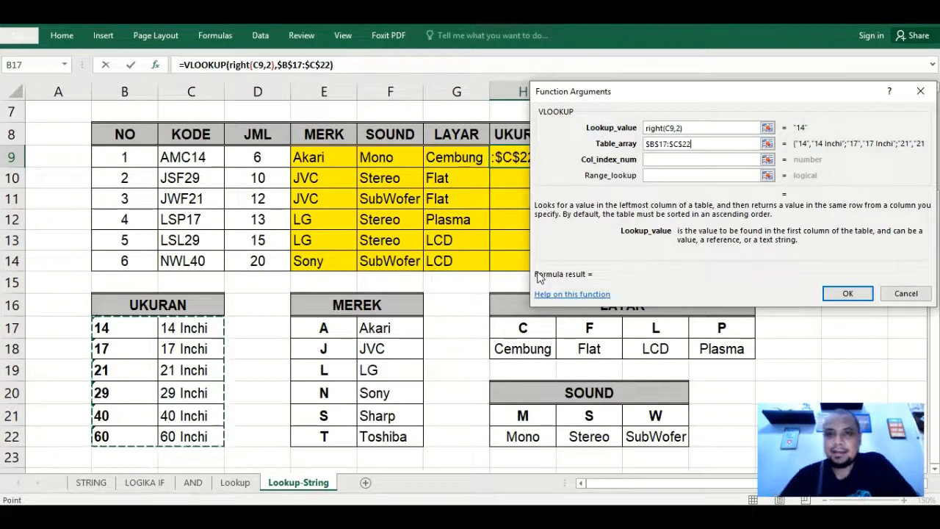
Step: Complete the VLOOKUP with Col_index_num 2 and Range_lookup false, and fill it from H9 down to H14
left_click(681, 158)
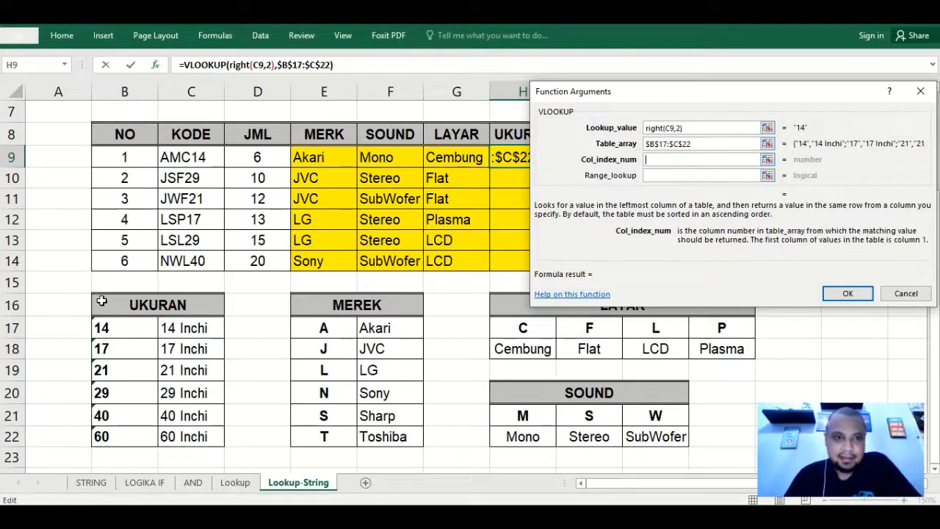
type("2")
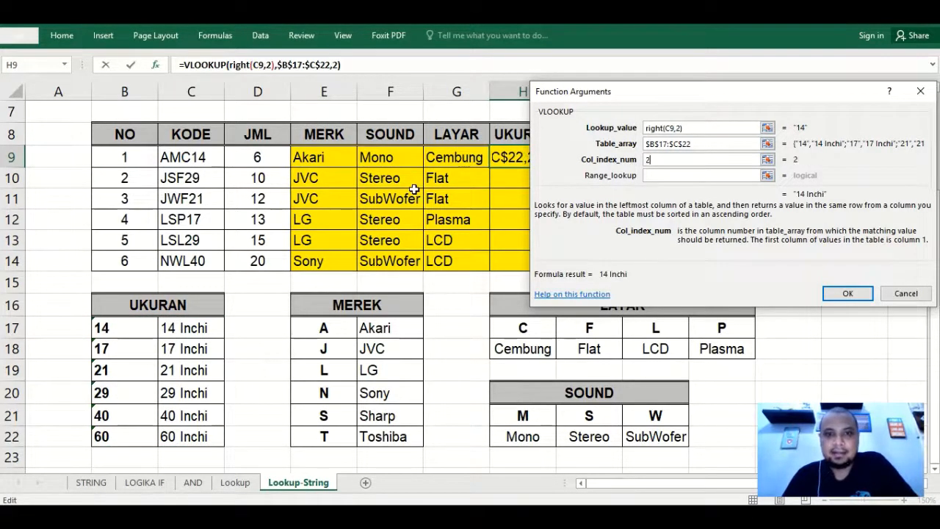
left_click(647, 176)
type("false")
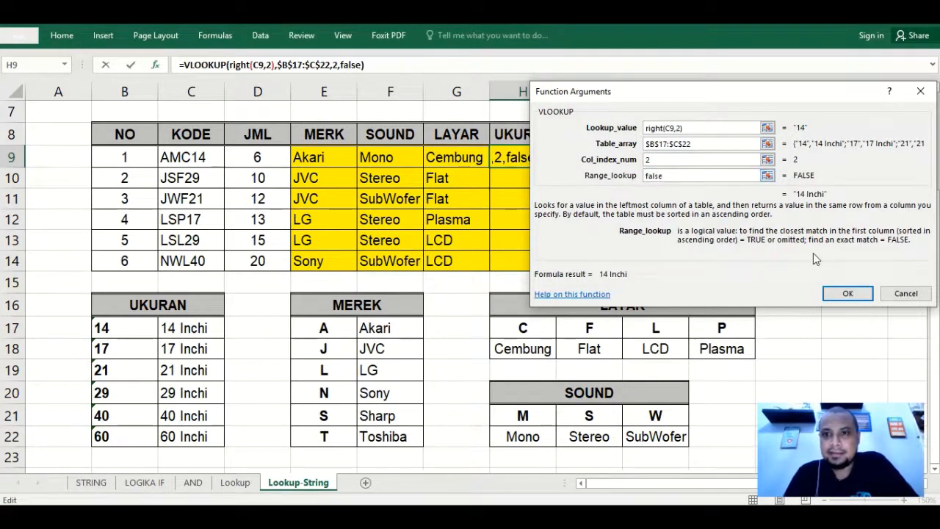
left_click(844, 295)
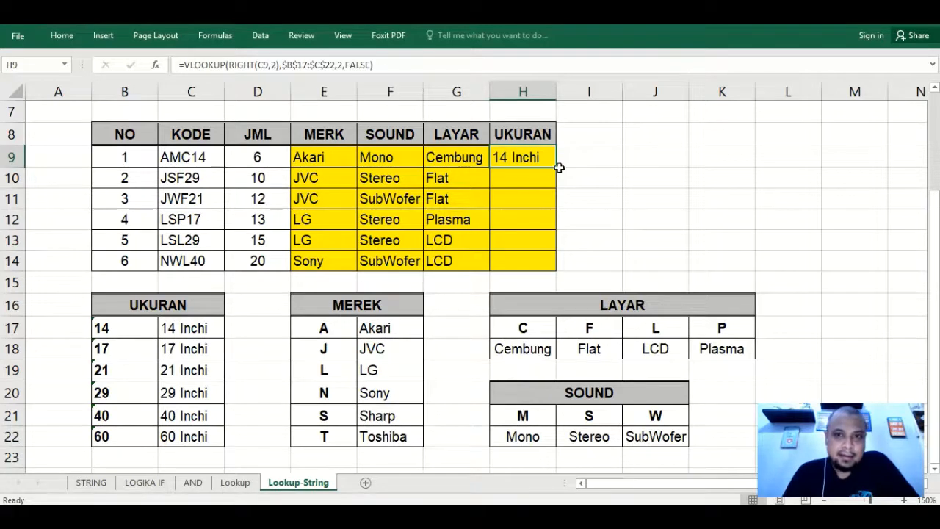
left_click_drag(559, 169, 543, 265)
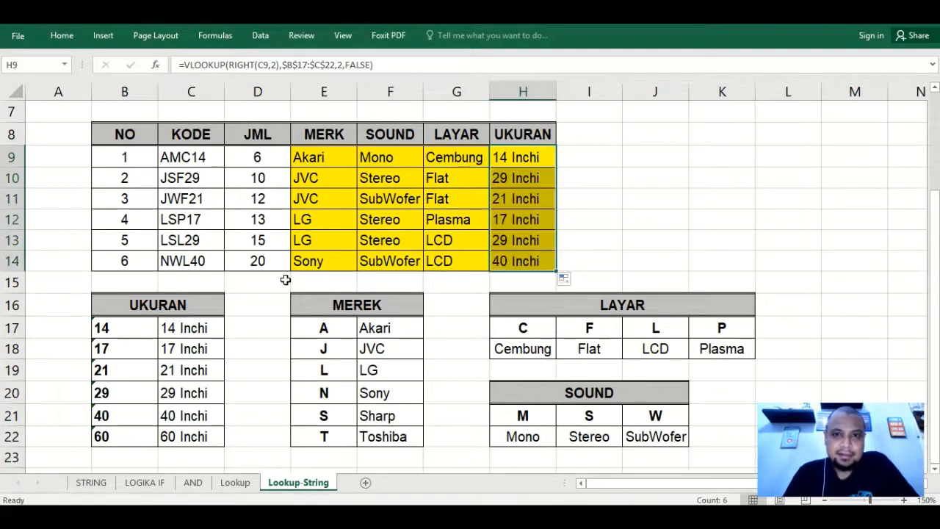
Step: Remove the leading apostrophe from the 14 in cell B17 of the UKURAN table, making it a number
left_click(143, 332)
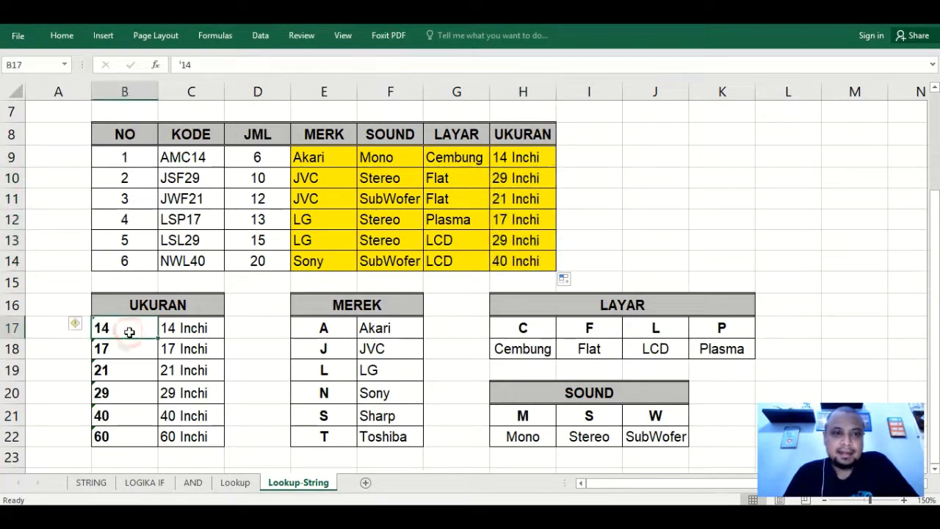
left_click(180, 65)
type("'")
double_click(186, 65)
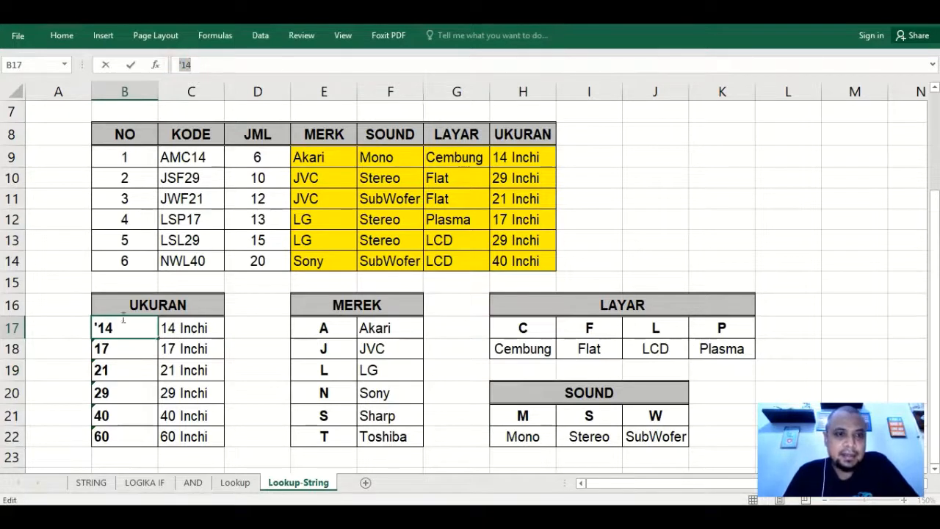
left_click(184, 67)
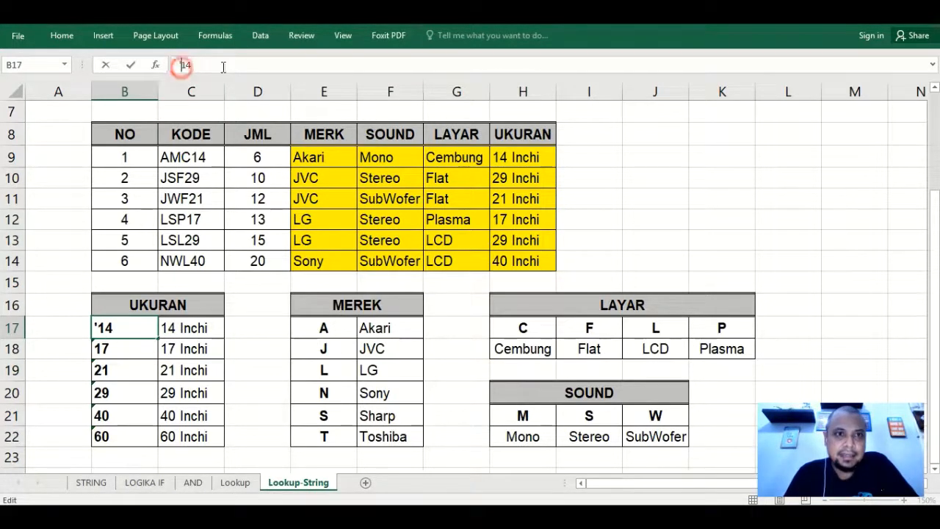
key("BackSpace")
key("Return")
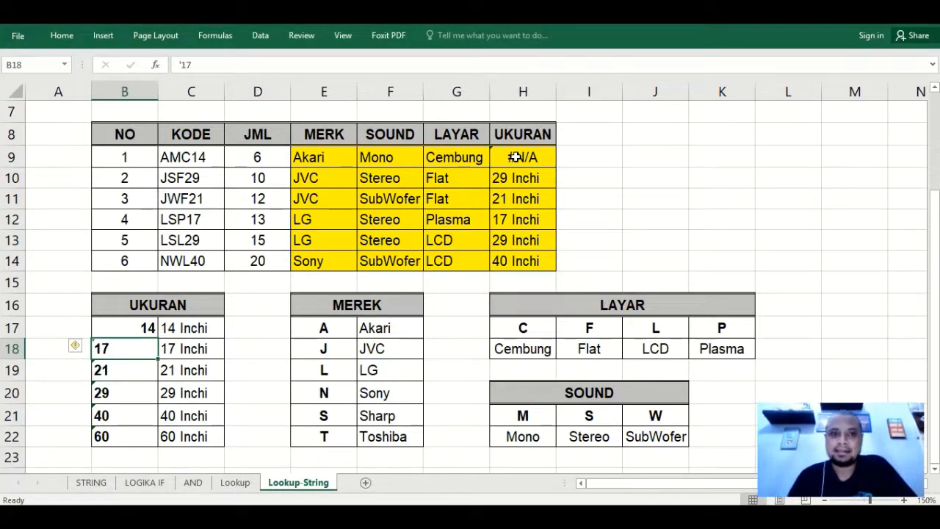
Step: Restore the leading apostrophe in cell B17 so the UKURAN code is stored as the text '14
left_click(140, 328)
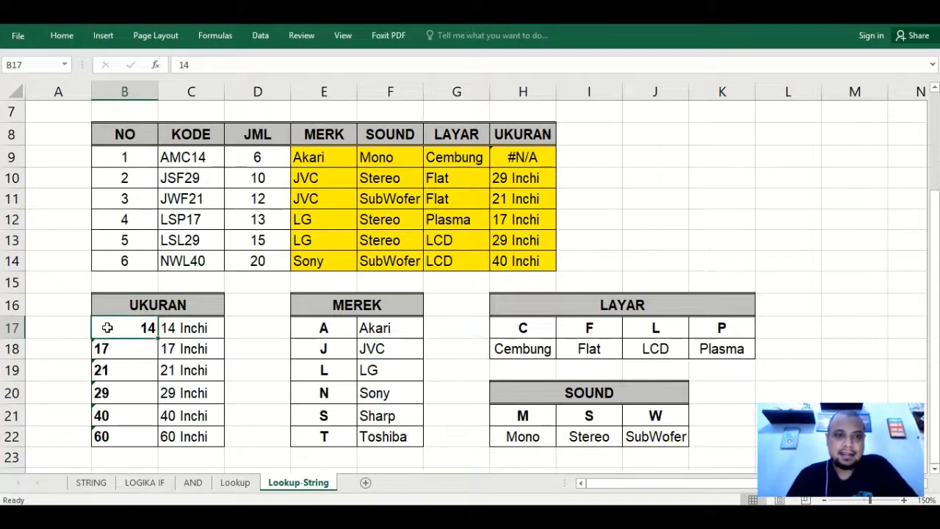
left_click(190, 65)
type("'")
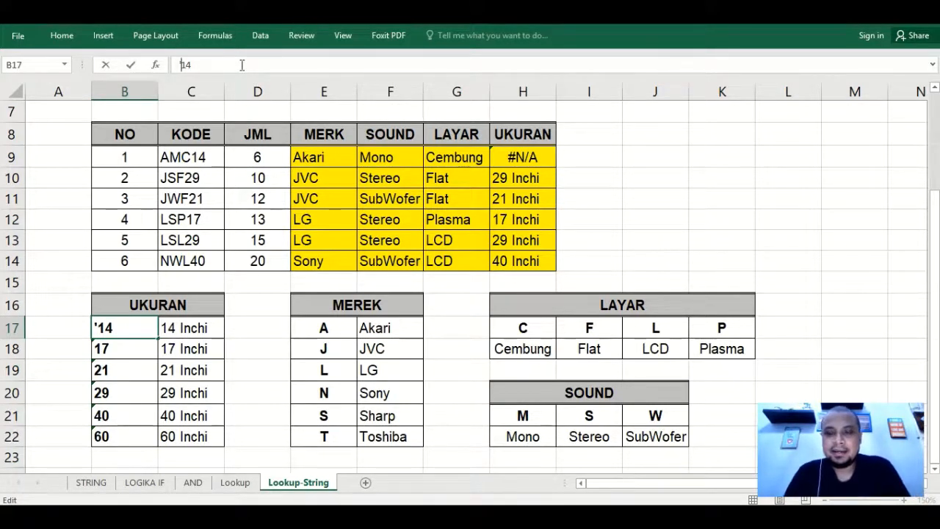
key("Return")
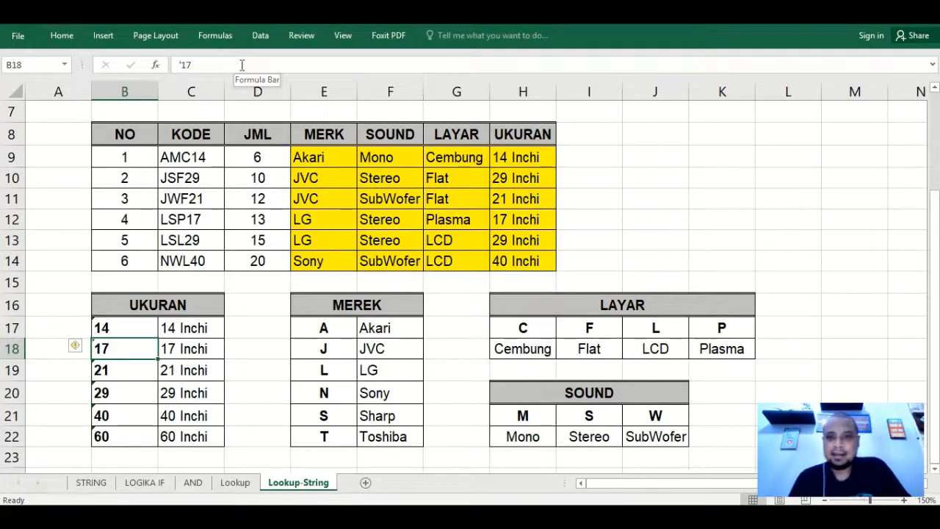
Step: Switch to the PowerPoint presentation with the Fungsi Vlookup slide
key("alt+Tab")
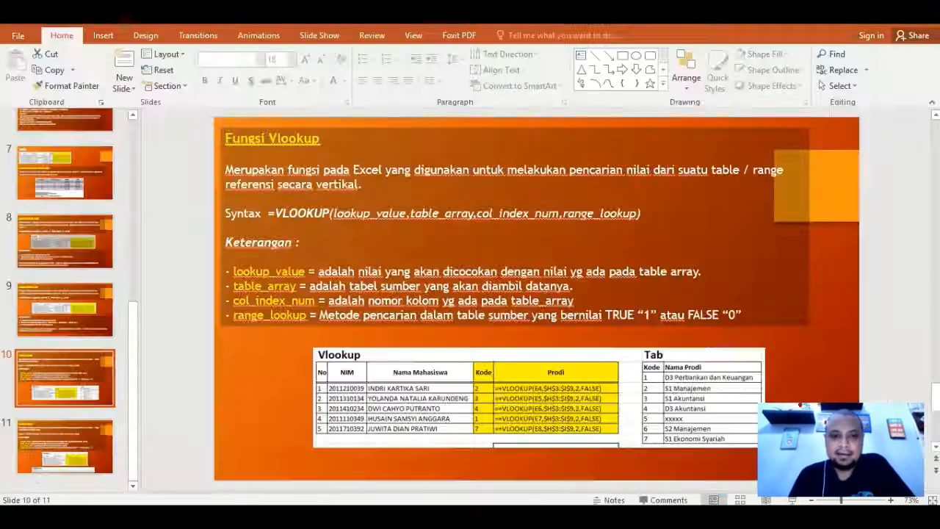